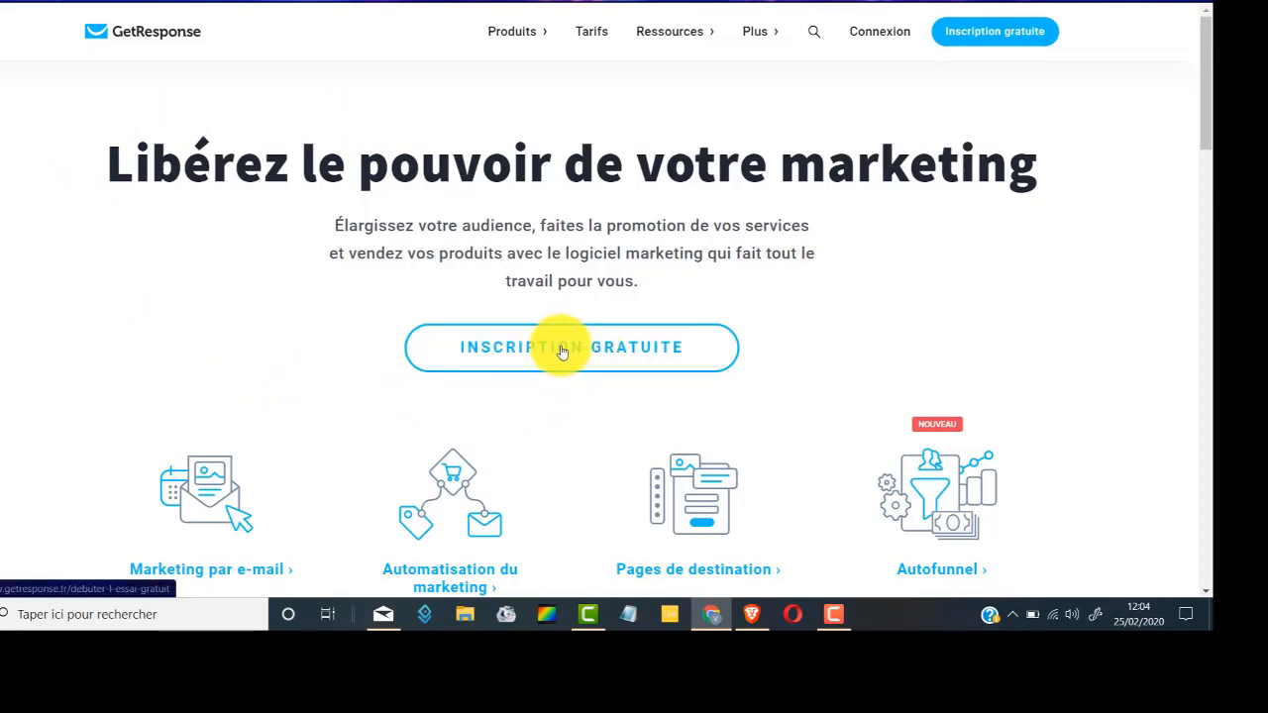
Step: Follow the free sign-up link on the home page, and open the Autofunnel tool from the account dashboard
click(581, 352)
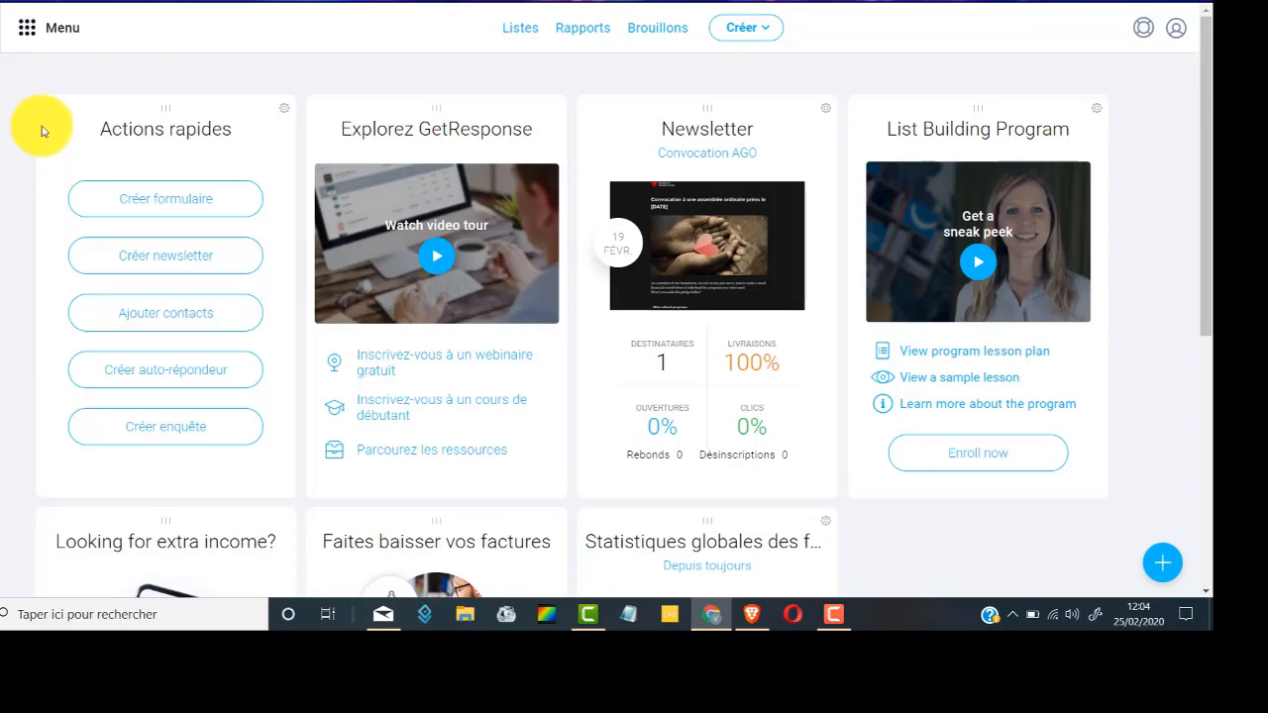
click(27, 32)
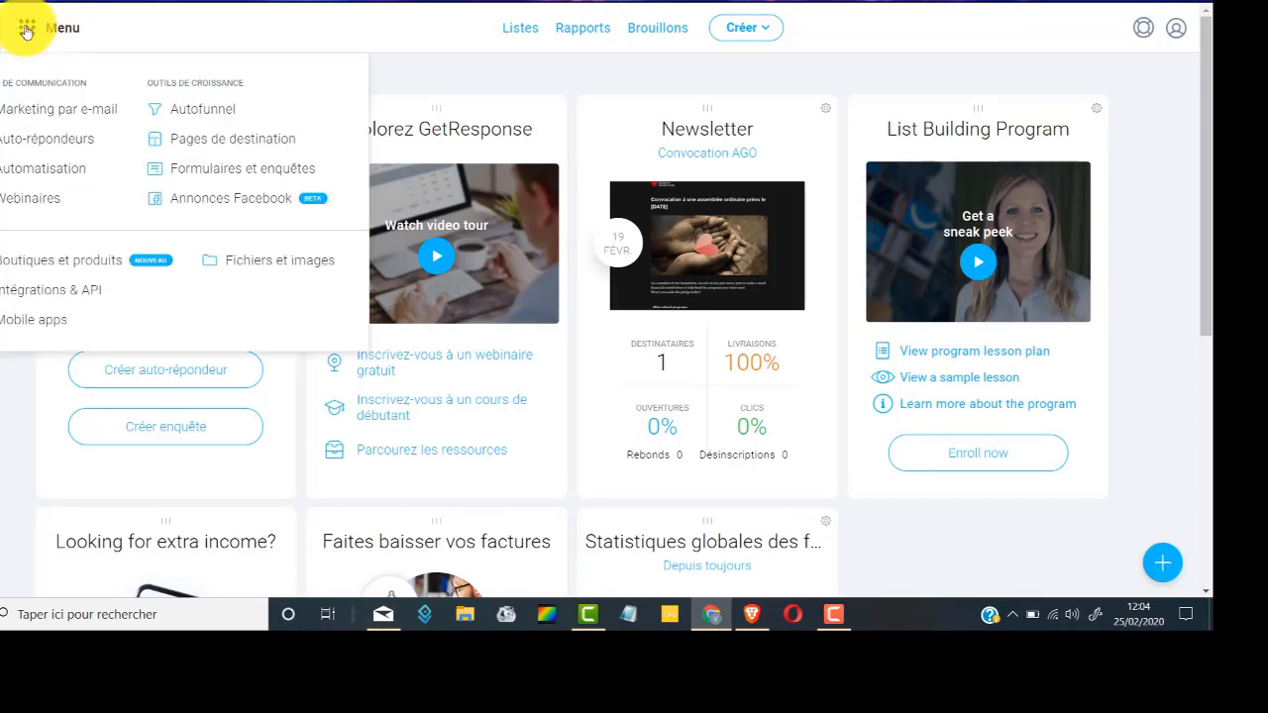
click(217, 119)
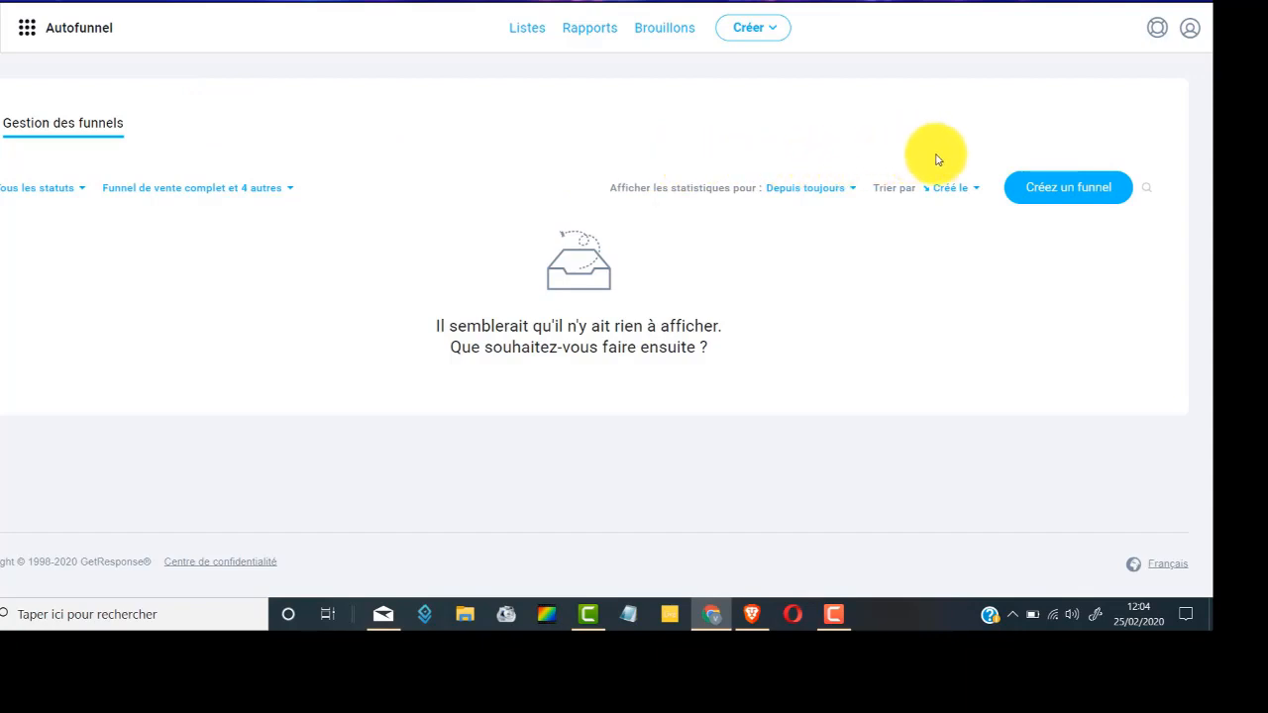
Step: Create a funnel named "Tunnel de vente 1" for selling a product, choosing the complete sales funnel (Funnel de vente complet)
click(1064, 191)
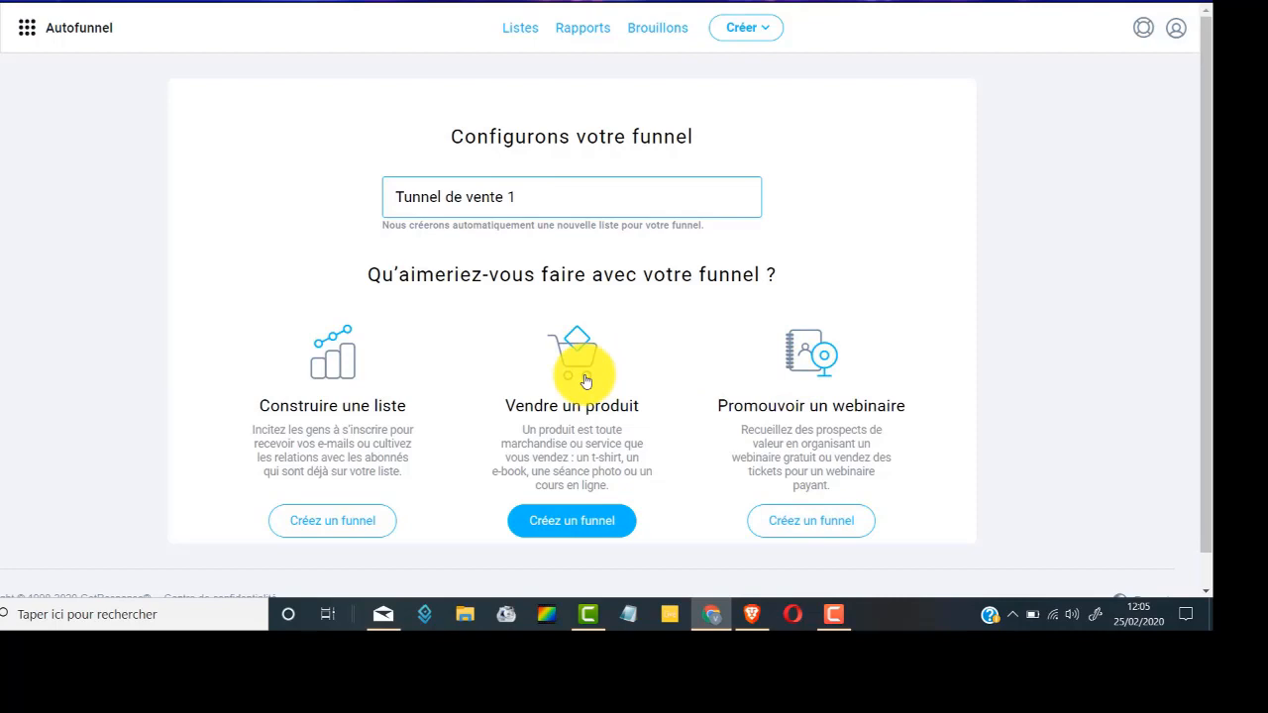
click(582, 525)
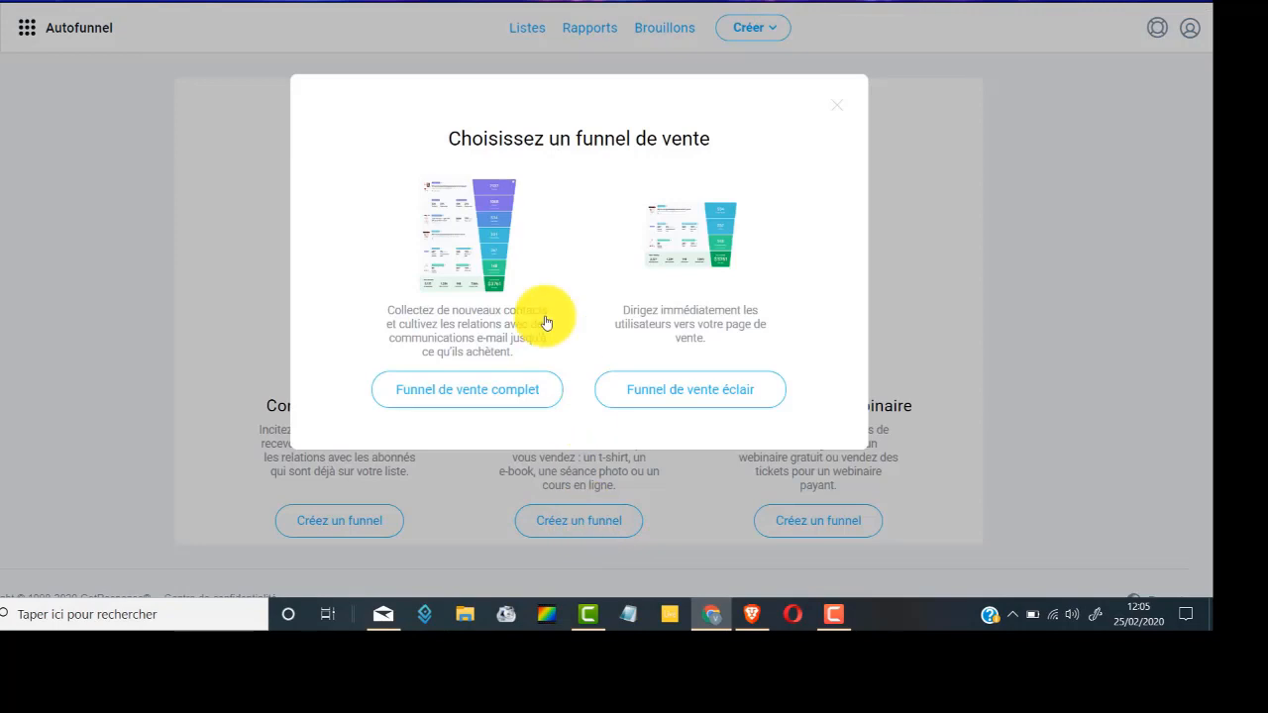
click(483, 395)
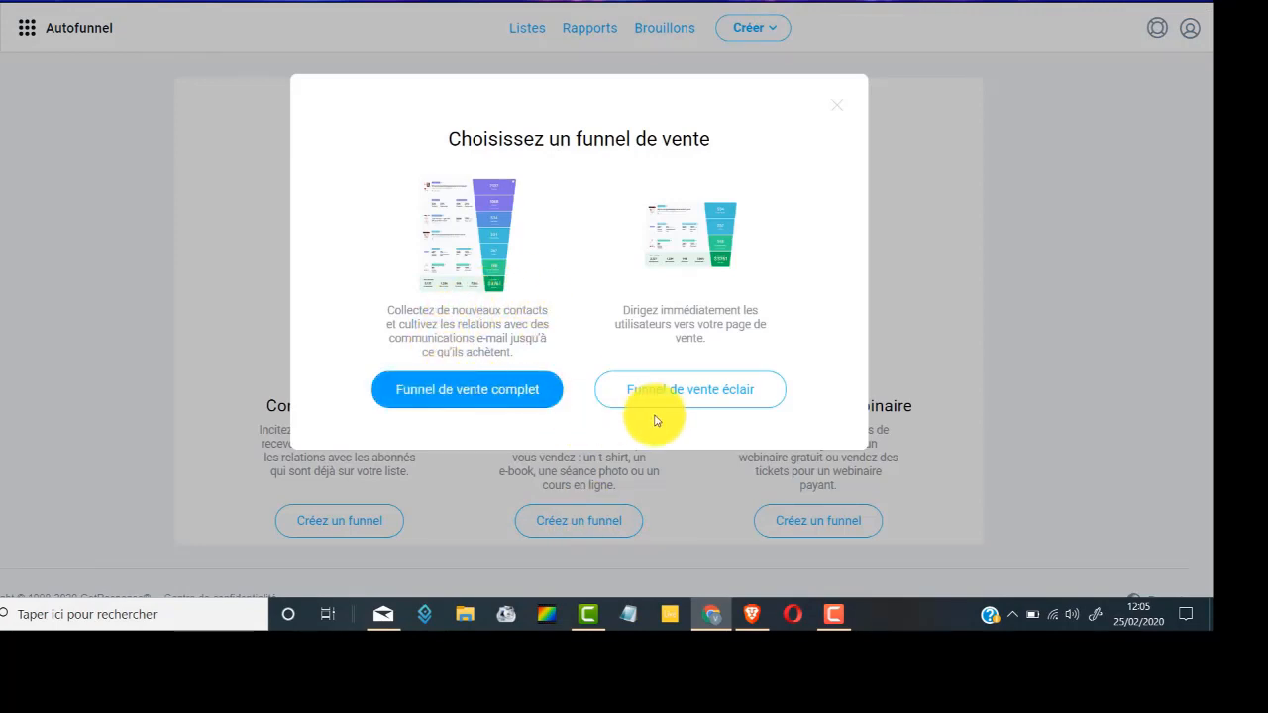
click(705, 396)
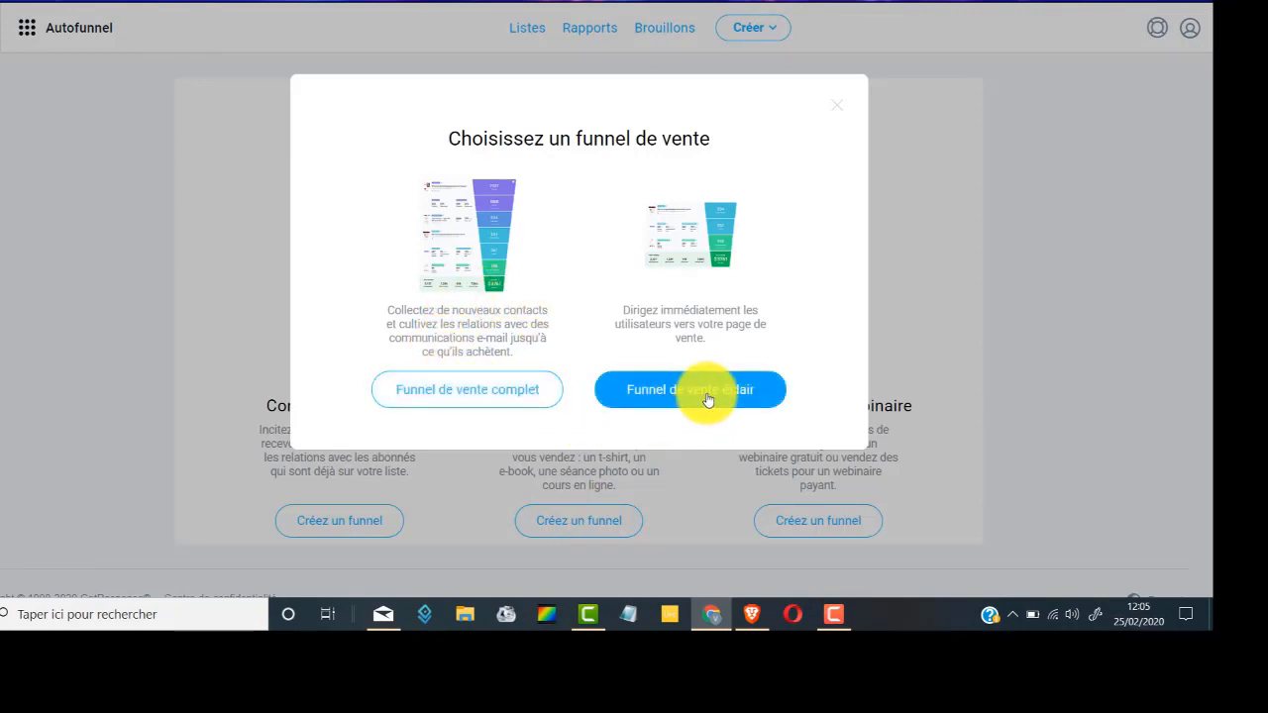
click(493, 393)
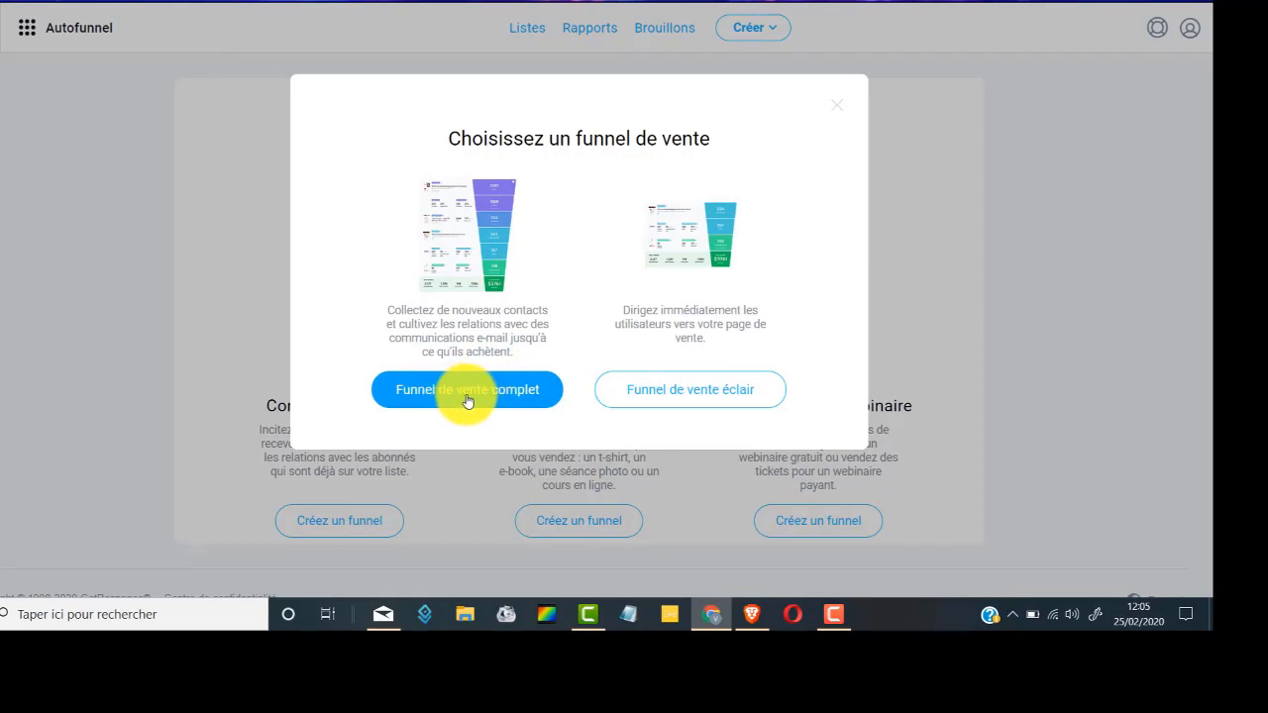
click(467, 400)
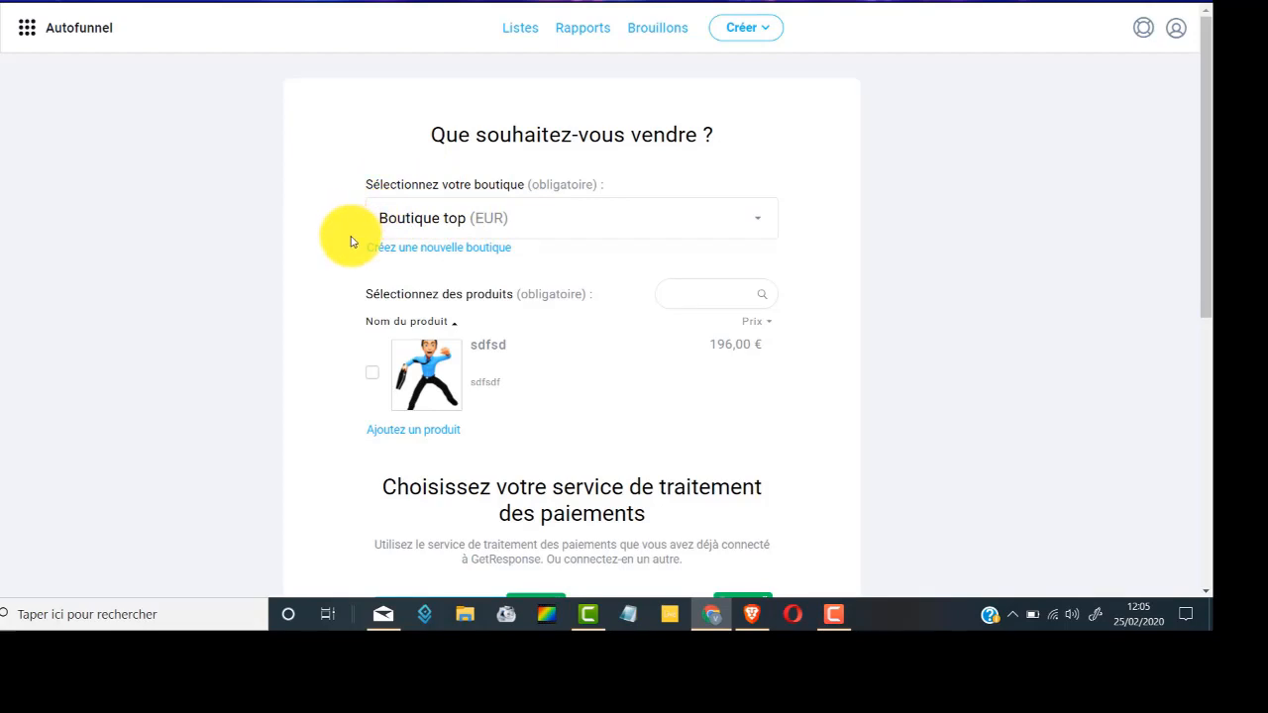
Step: Create a new GetResponse shop named "Boutique en ligne 1" with EUR as its currency
click(445, 248)
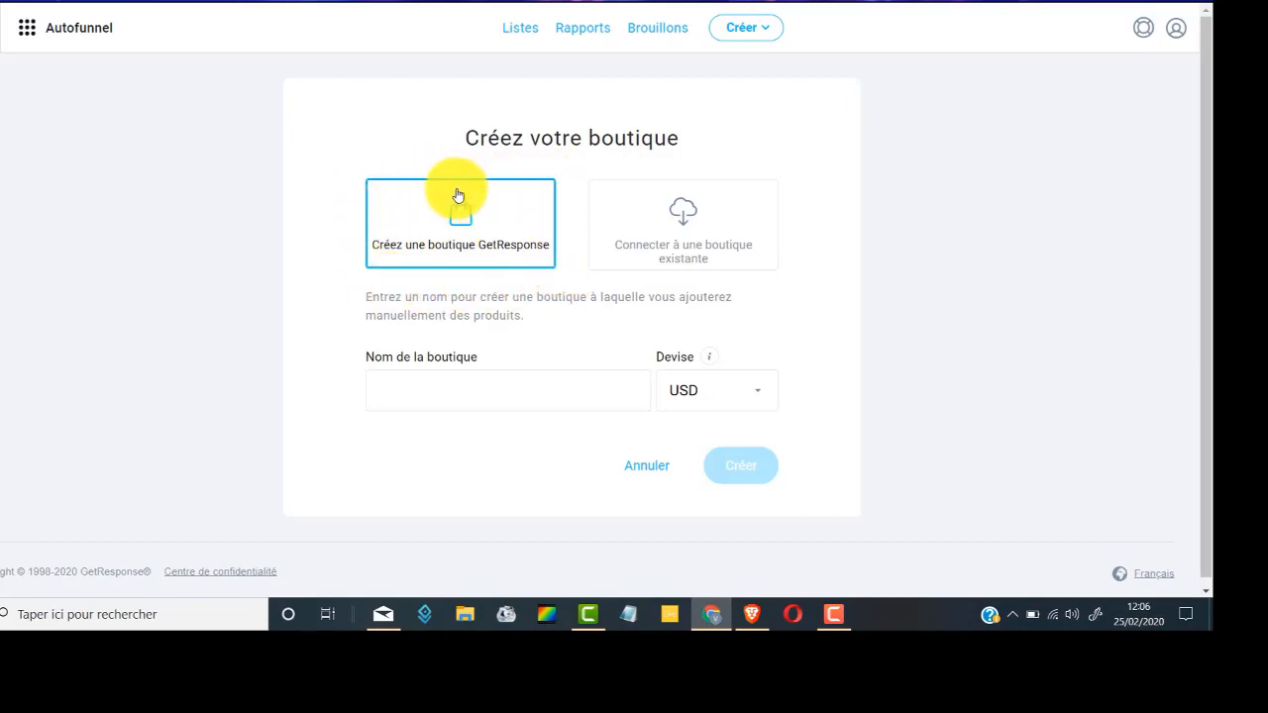
scroll(475, 322, down, 1)
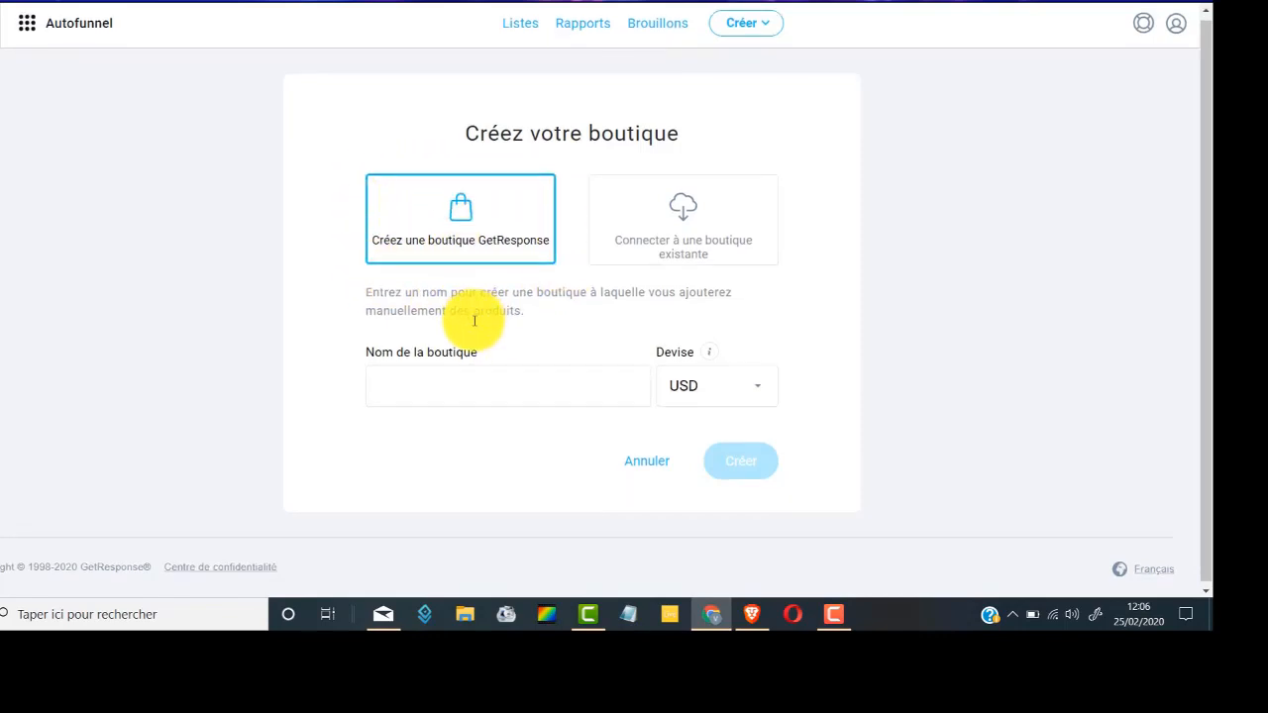
click(407, 384)
text(Boutique en ligne 1)
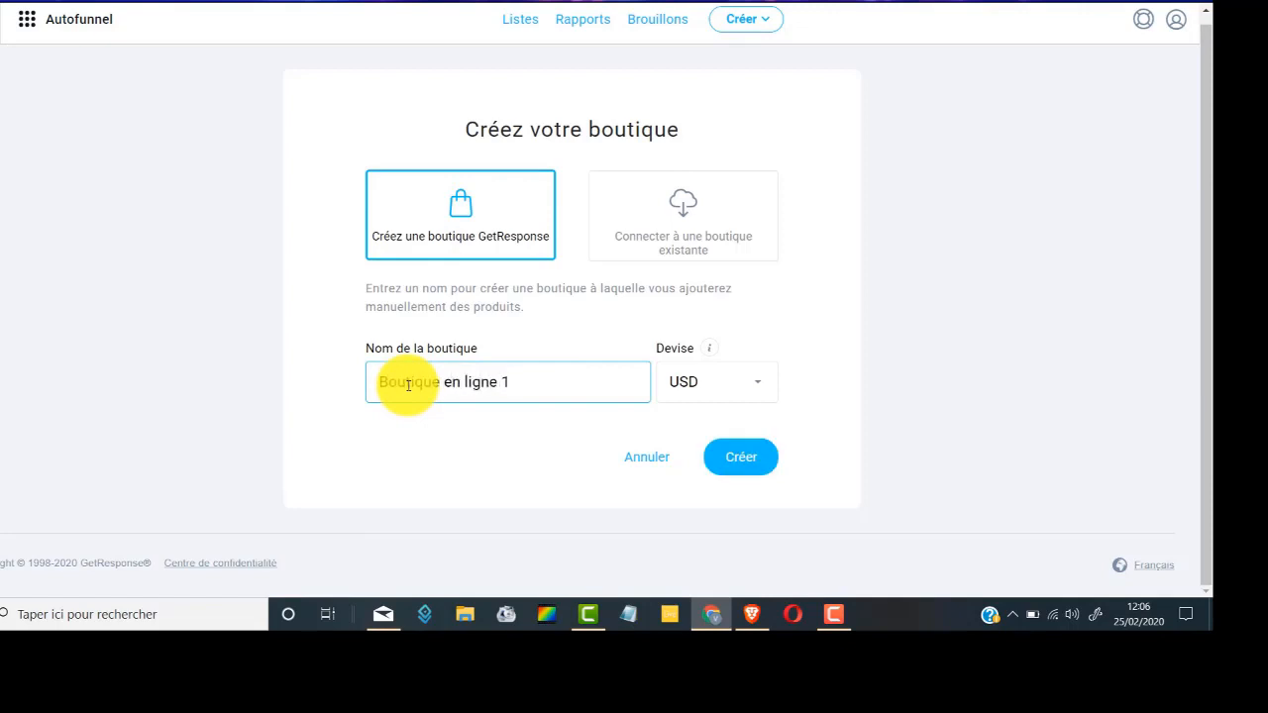
click(736, 387)
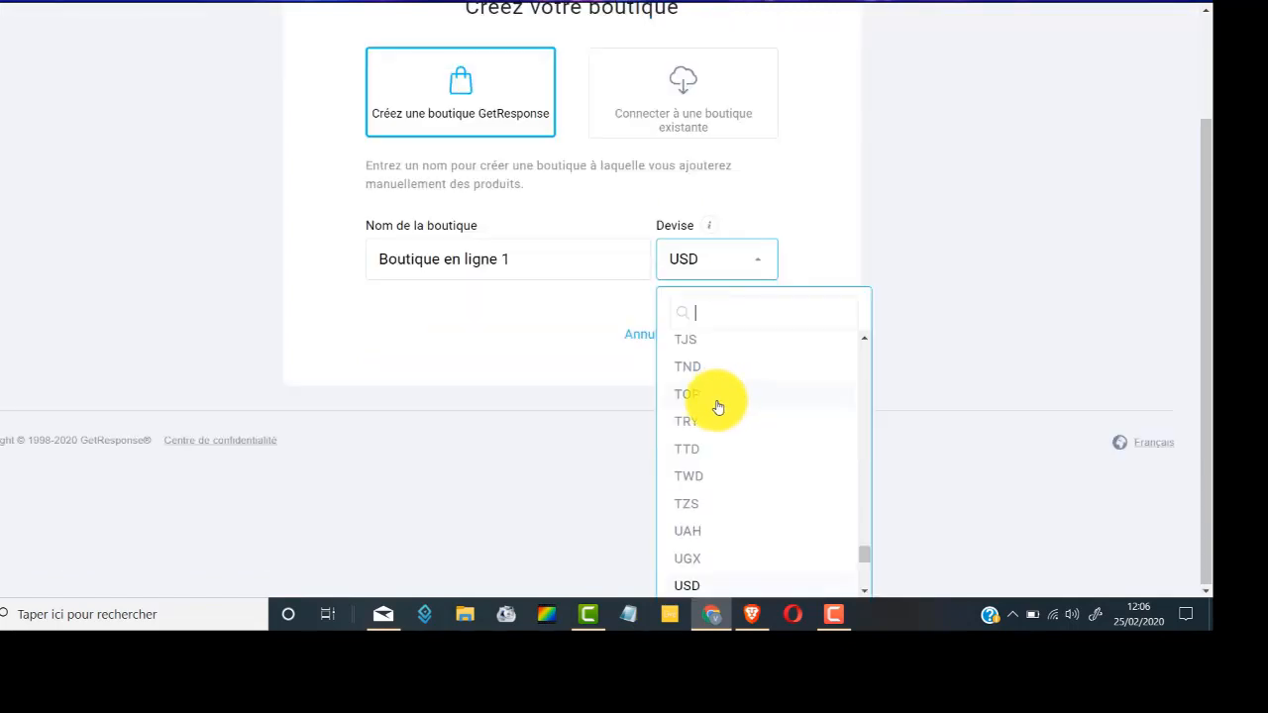
text(eur)
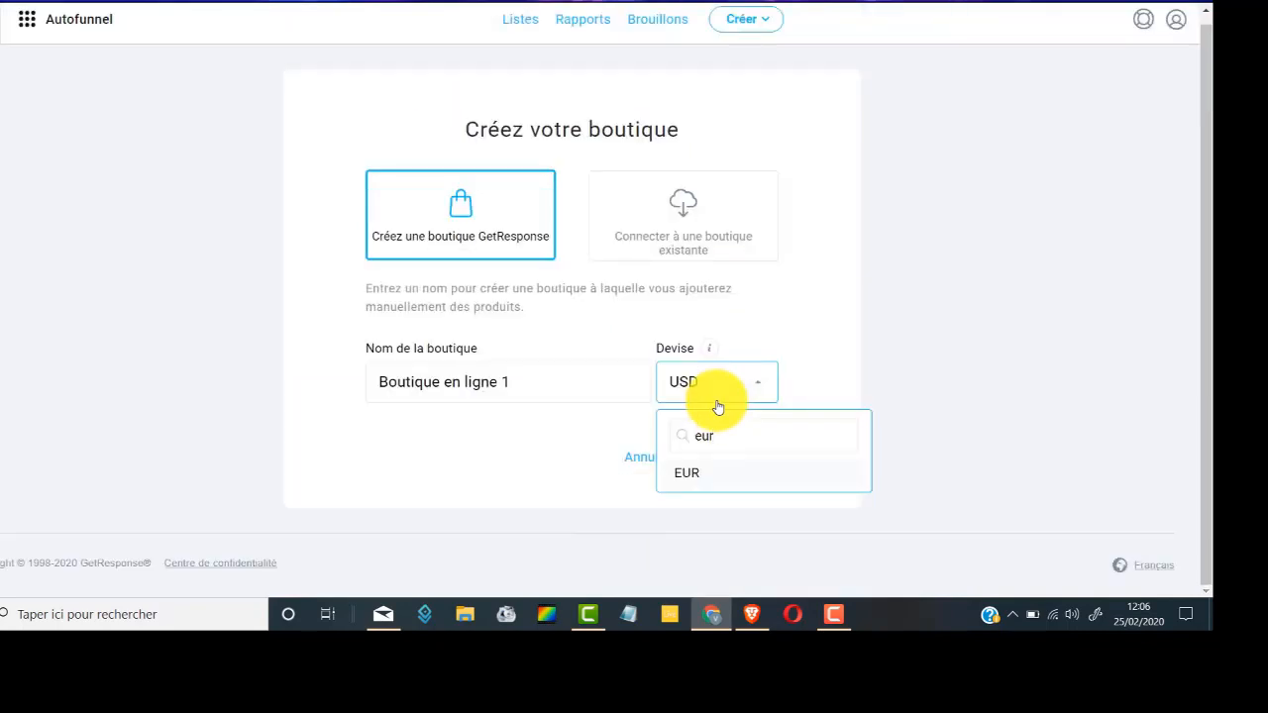
click(698, 474)
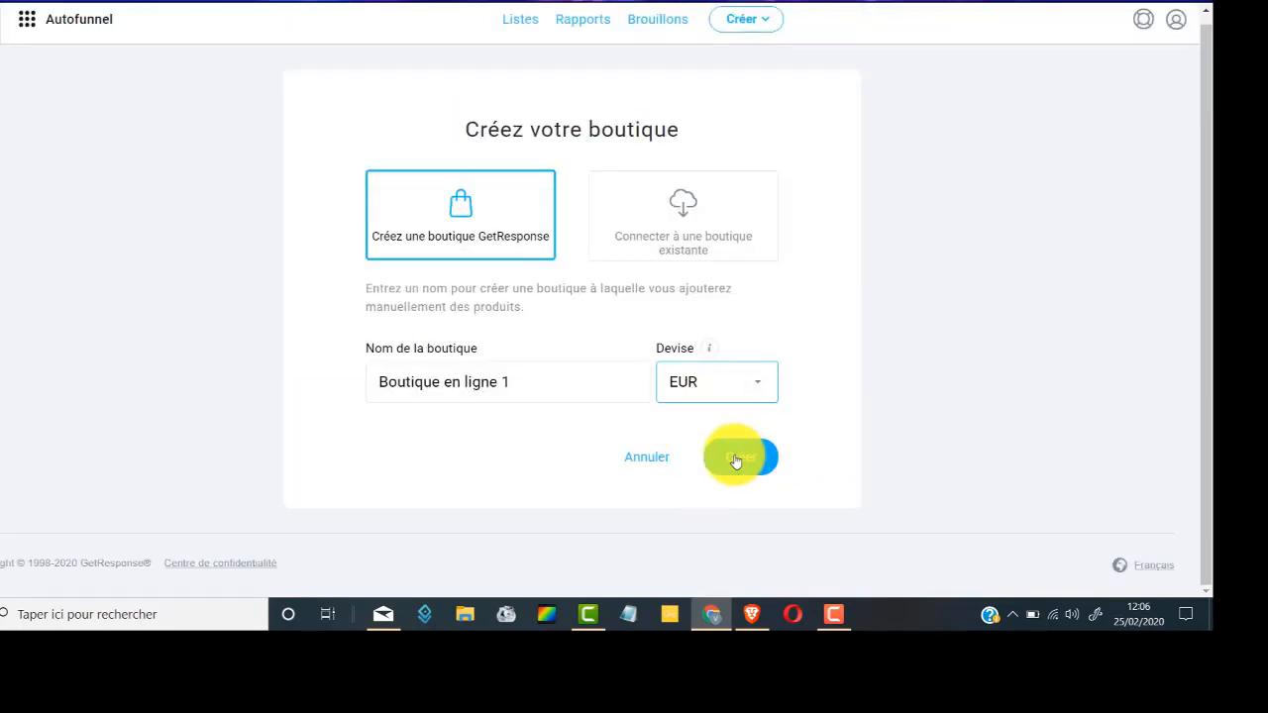
click(735, 459)
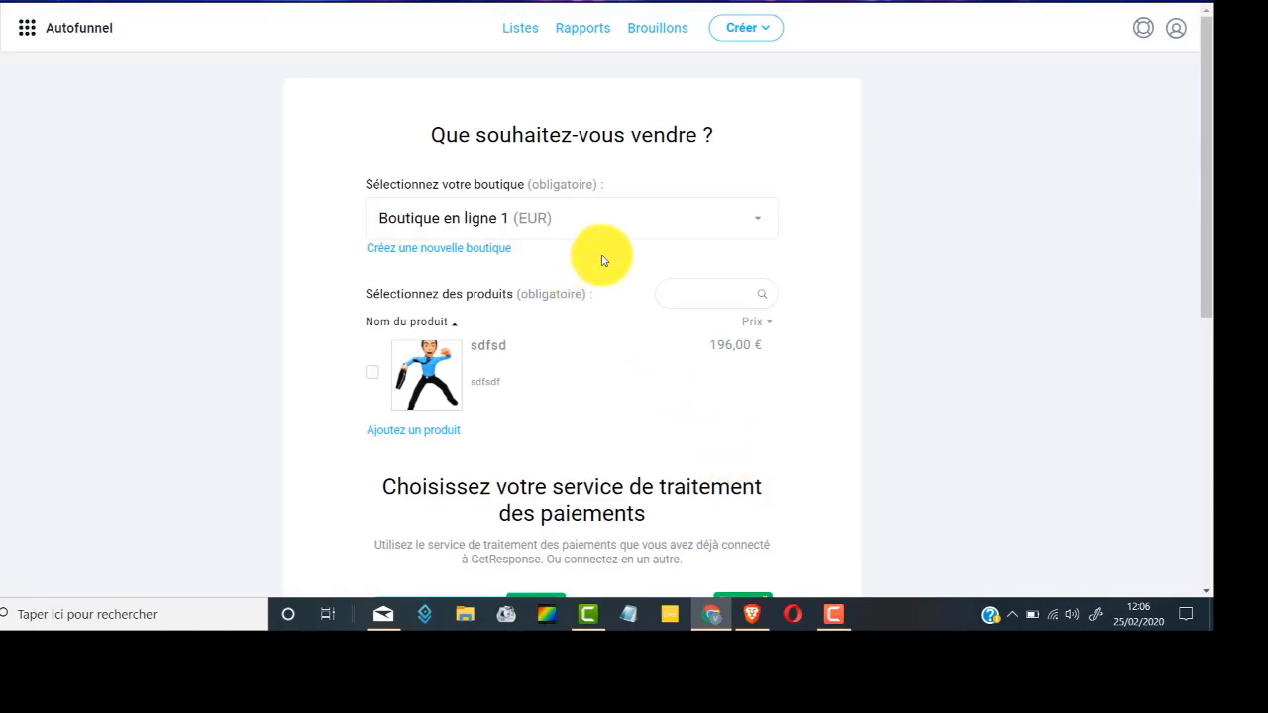
Step: Add a downloadable-file product to the shop and name it "Les 7 methodes pour gagner de l'argent sur internet"
scroll(601, 260, down, 1)
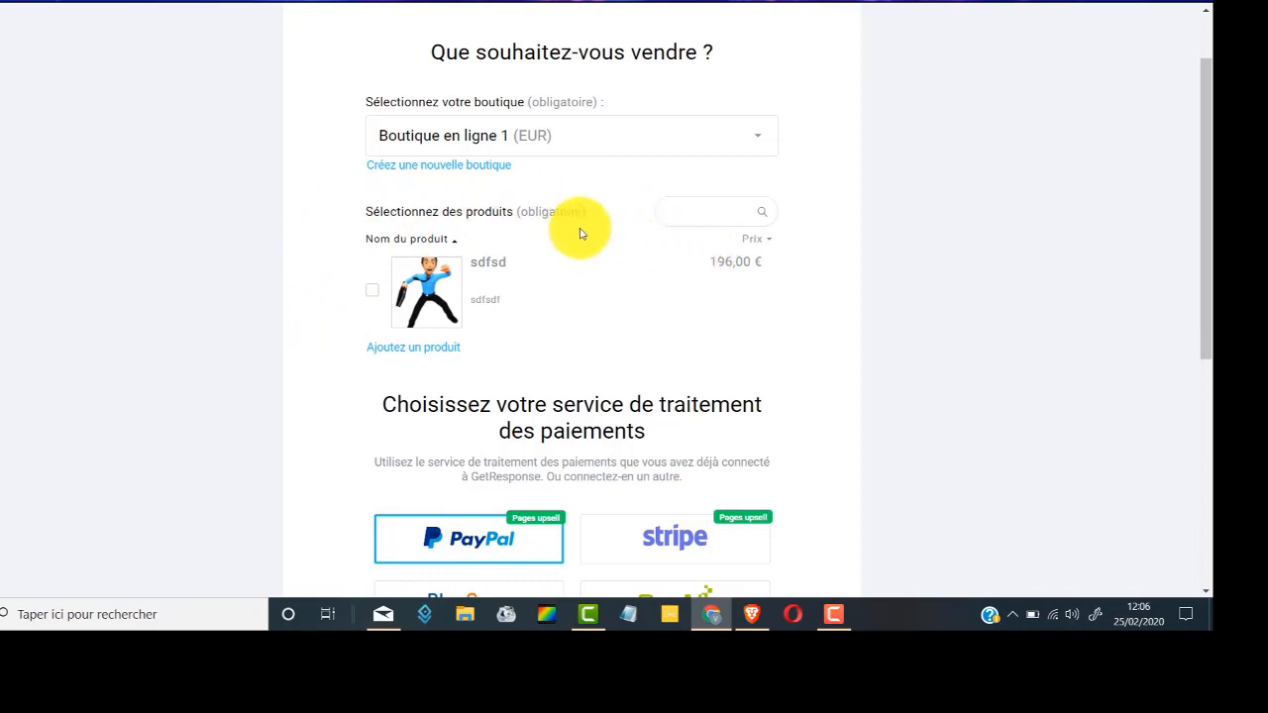
click(402, 349)
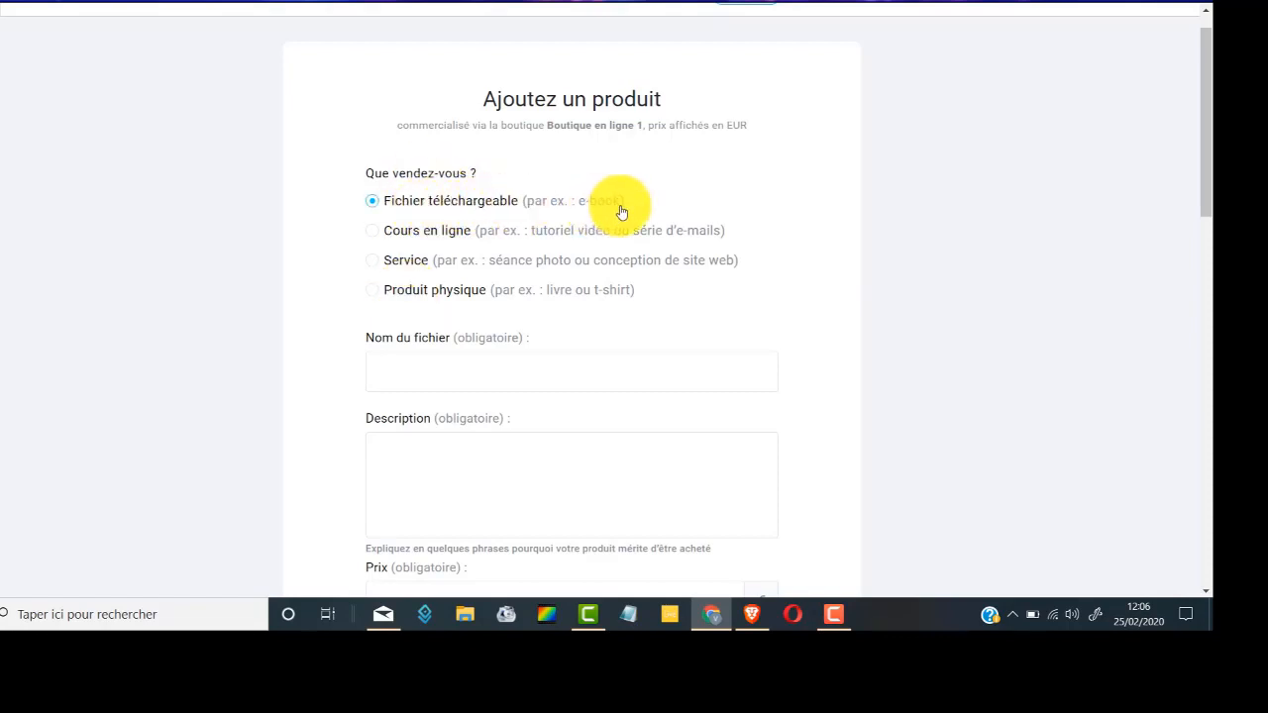
scroll(495, 257, down, 1)
click(478, 287)
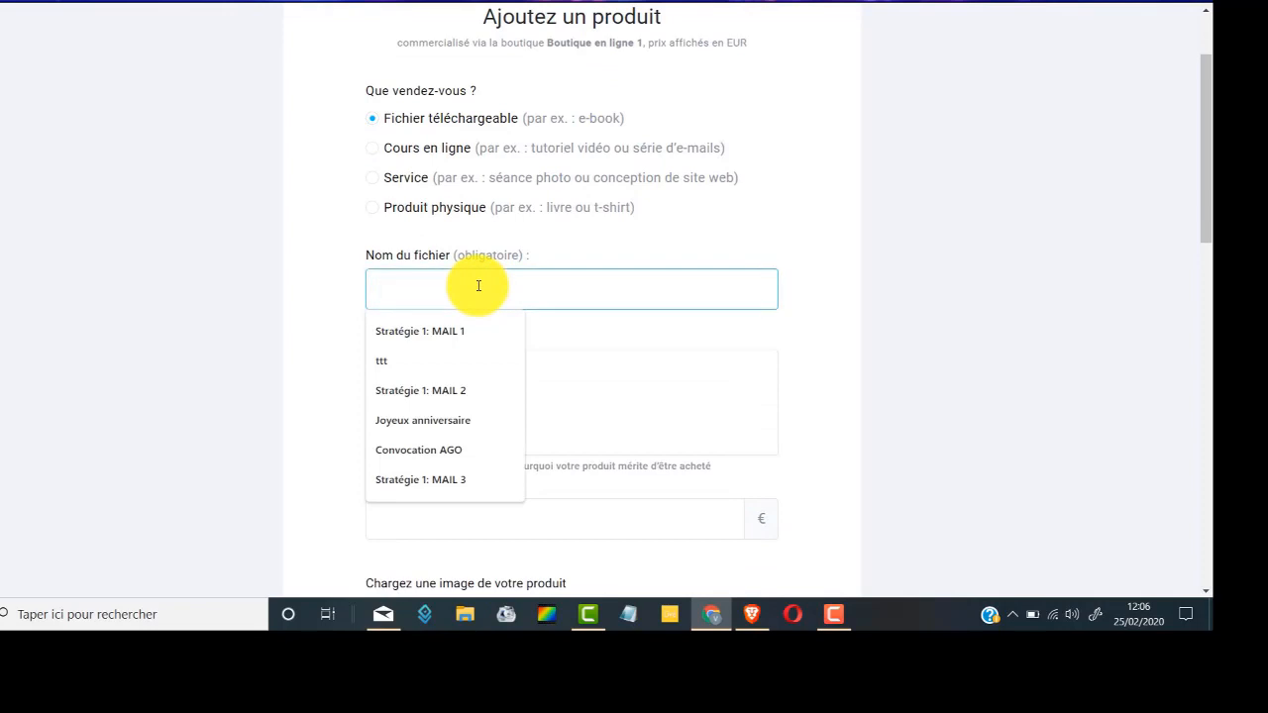
text(Le)
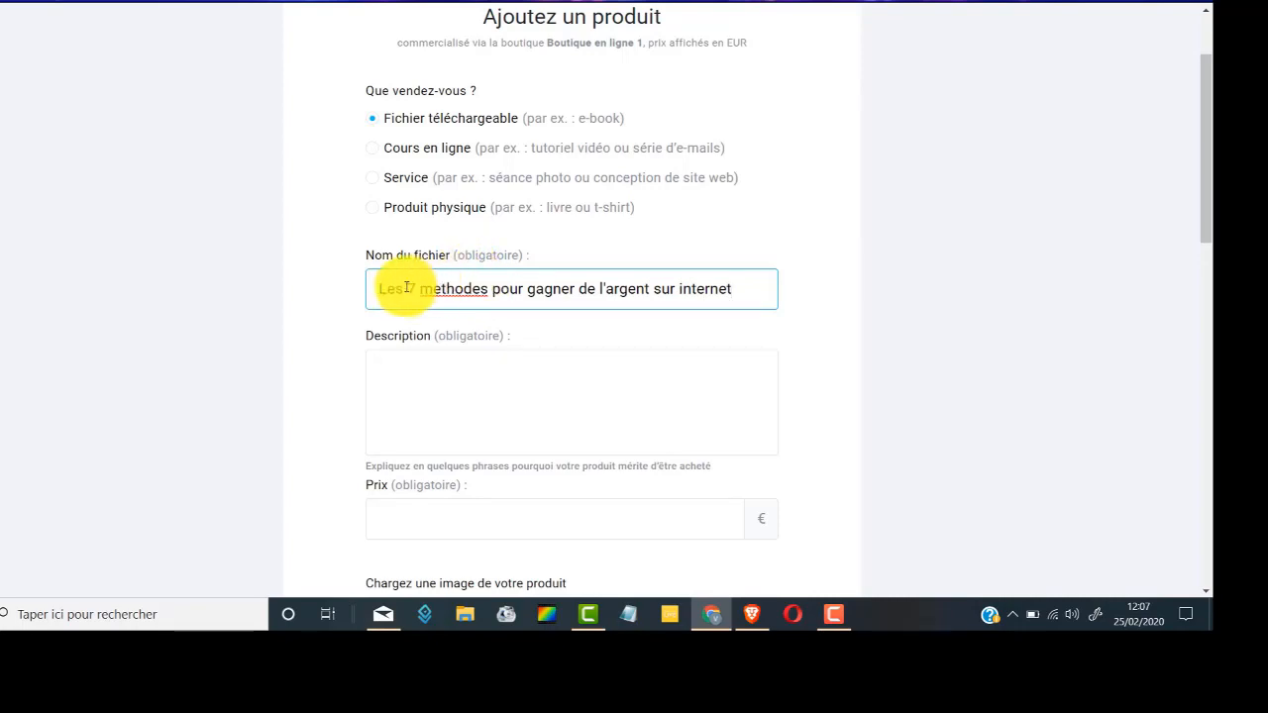
drag(381, 288, 746, 290)
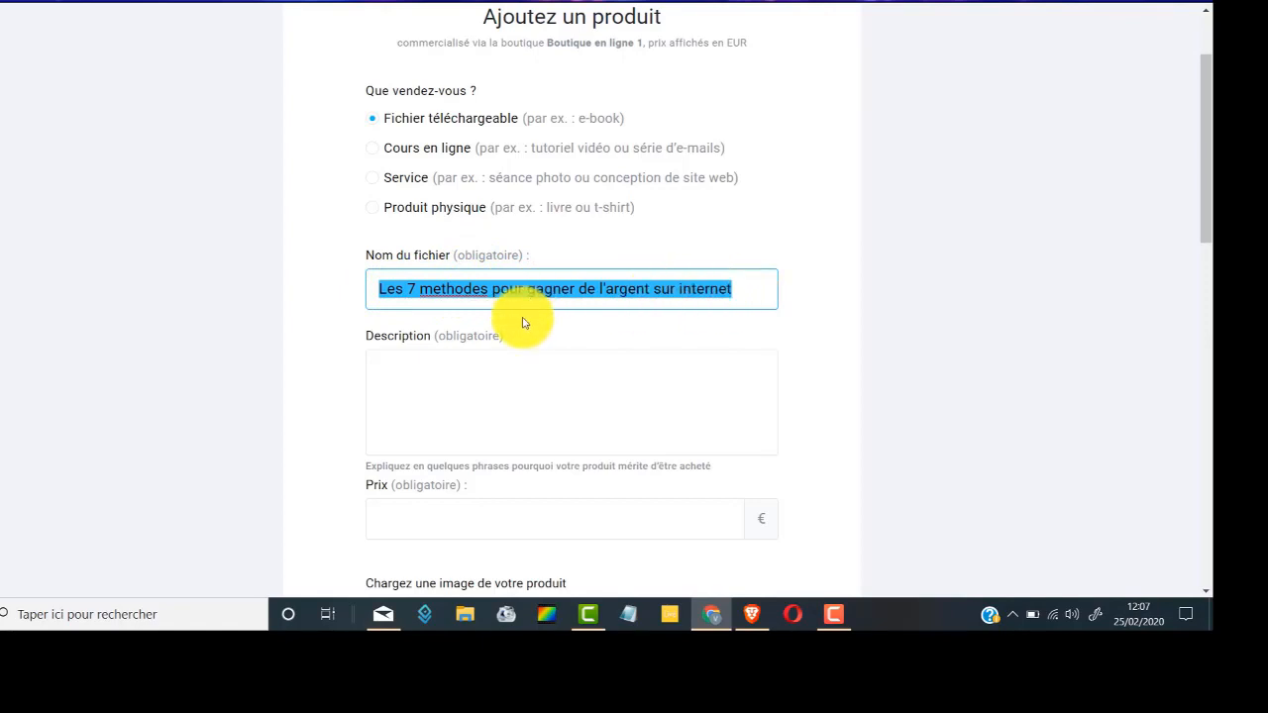
Step: Enter "Ta description" as the product description and set its price to 14,97 €
click(419, 382)
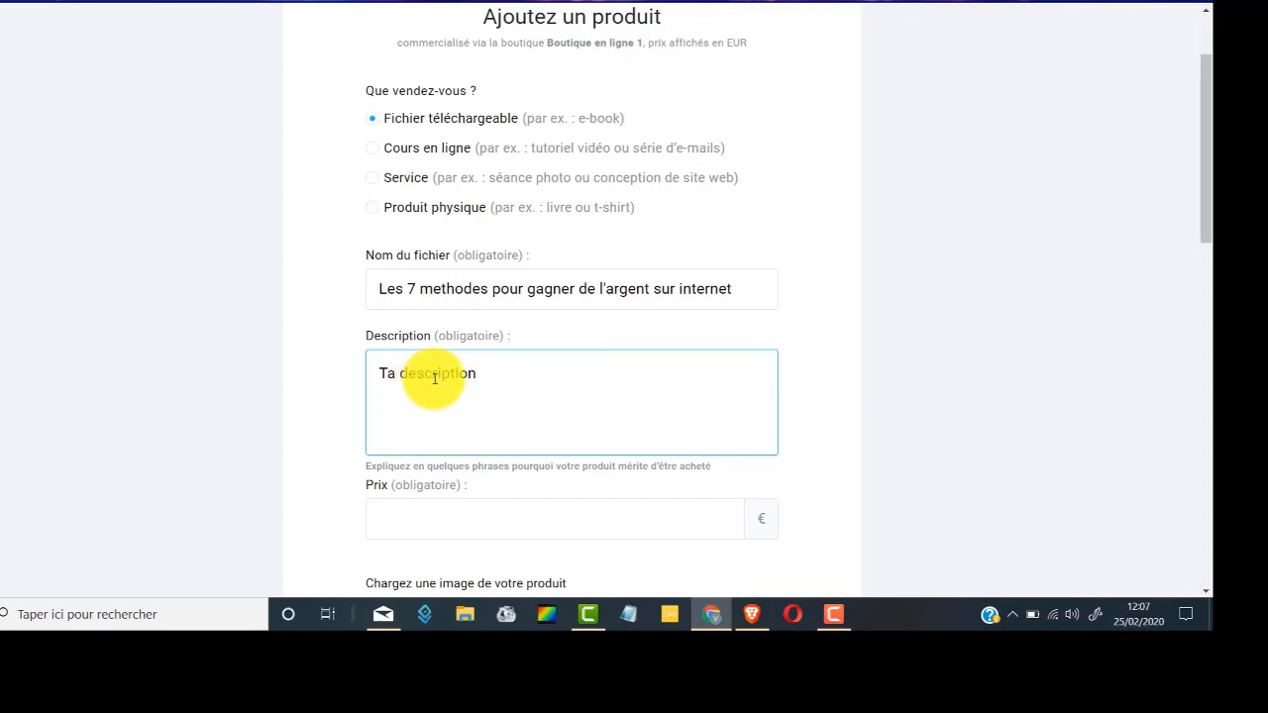
scroll(506, 341, down, 2)
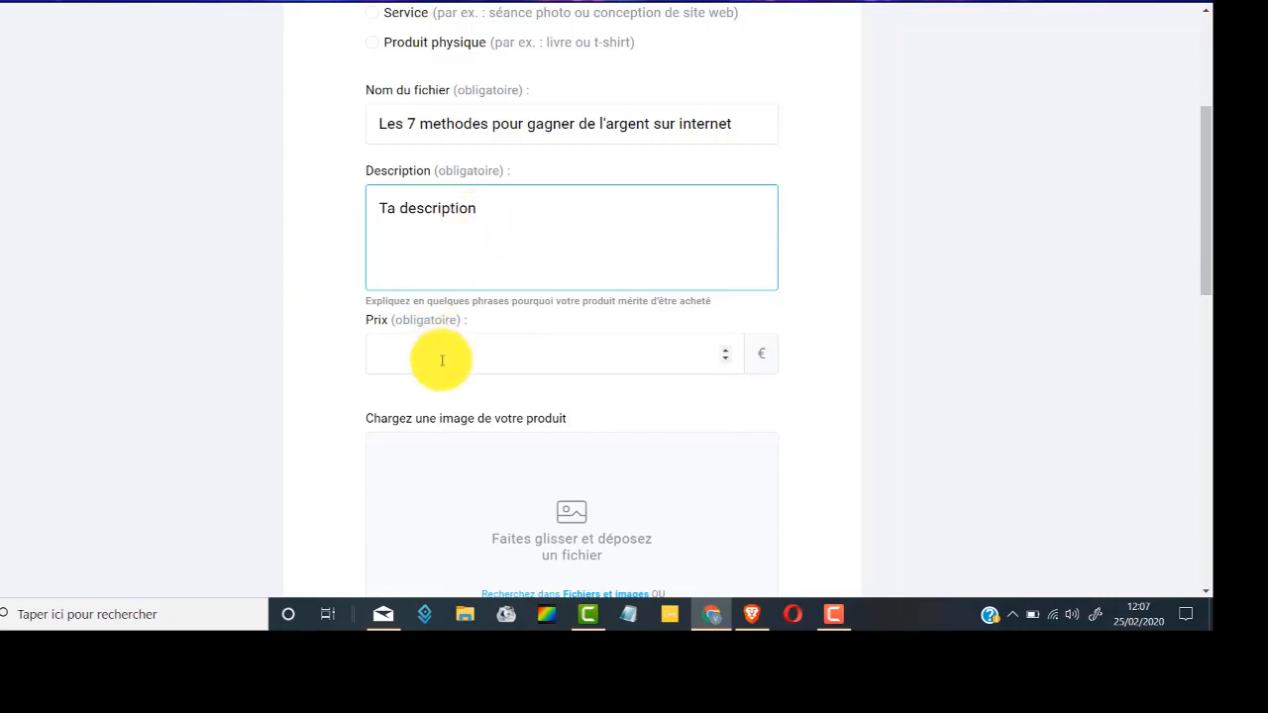
click(594, 373)
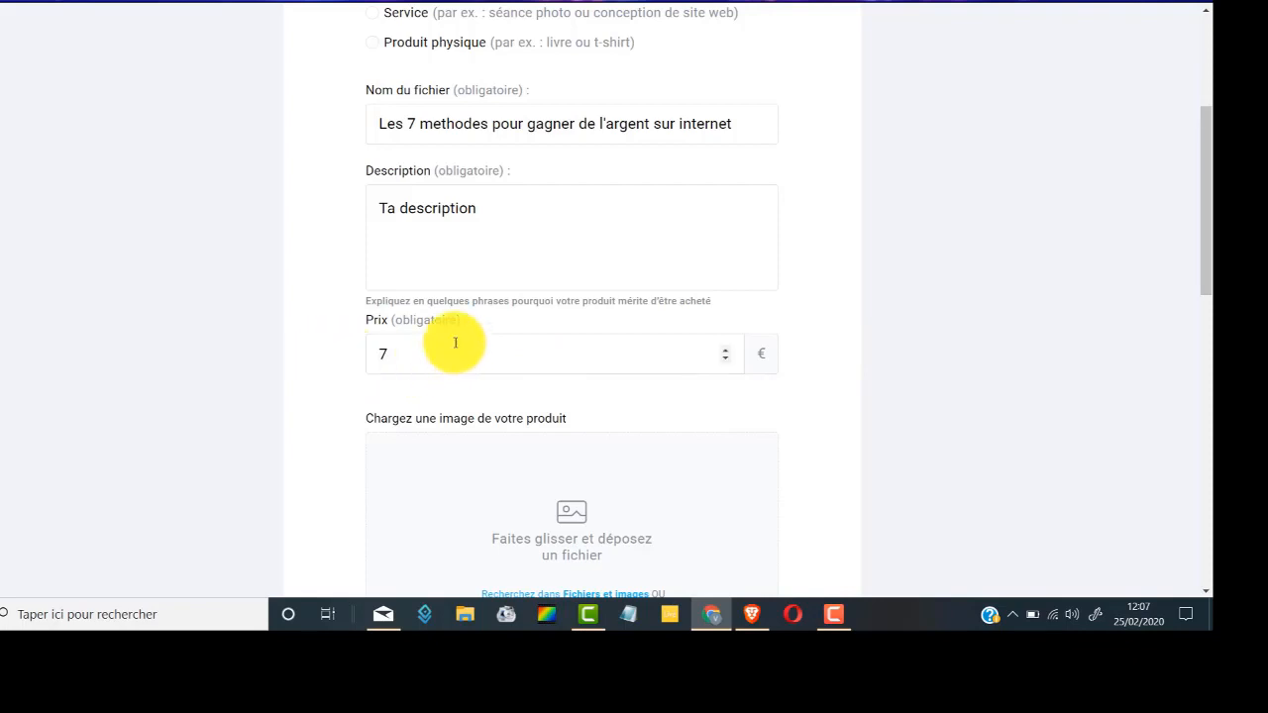
drag(452, 341, 275, 355)
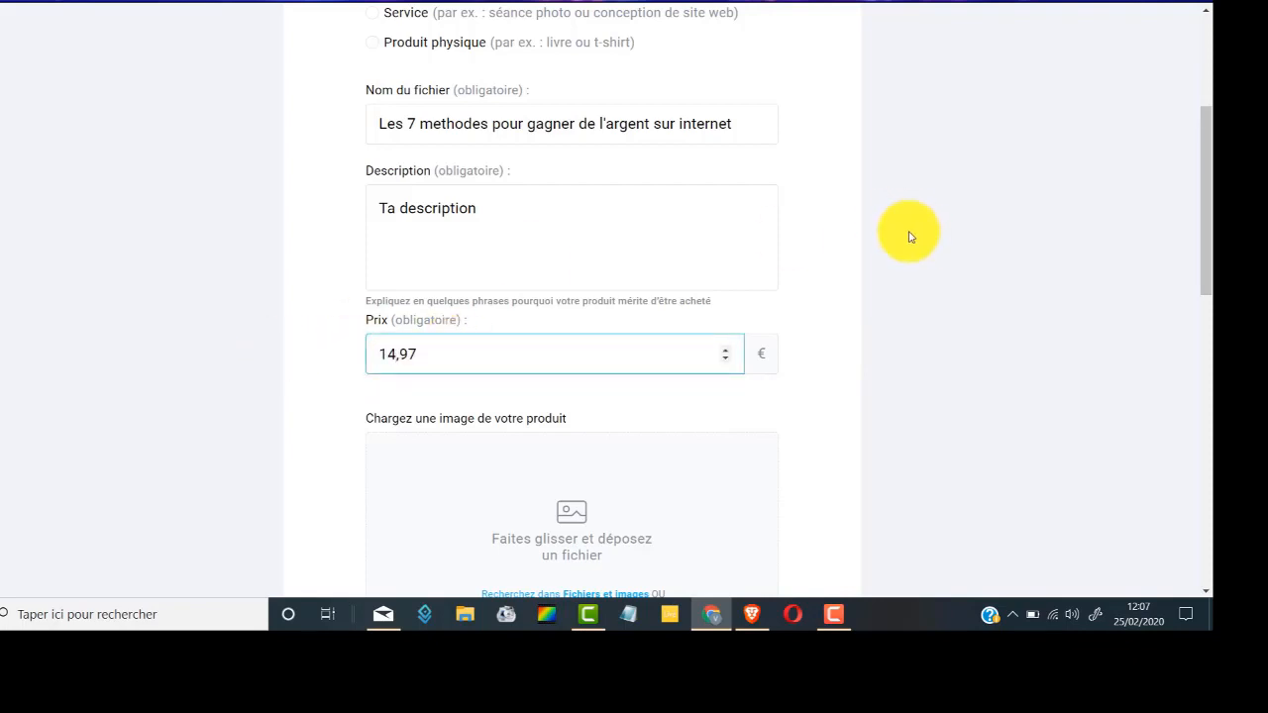
Step: Set the free ShutterStock image "achievement 4" as the product image, zooming it out slightly in the crop frame
scroll(929, 249, down, 2)
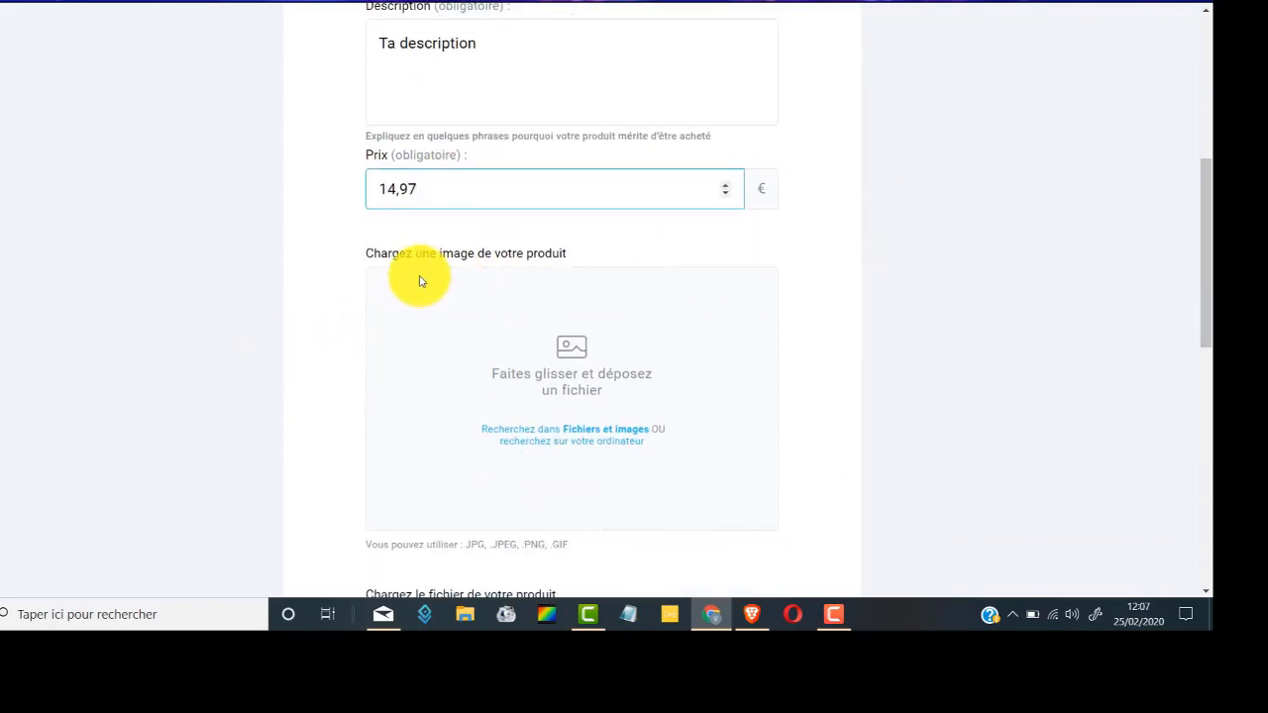
scroll(496, 257, down, 2)
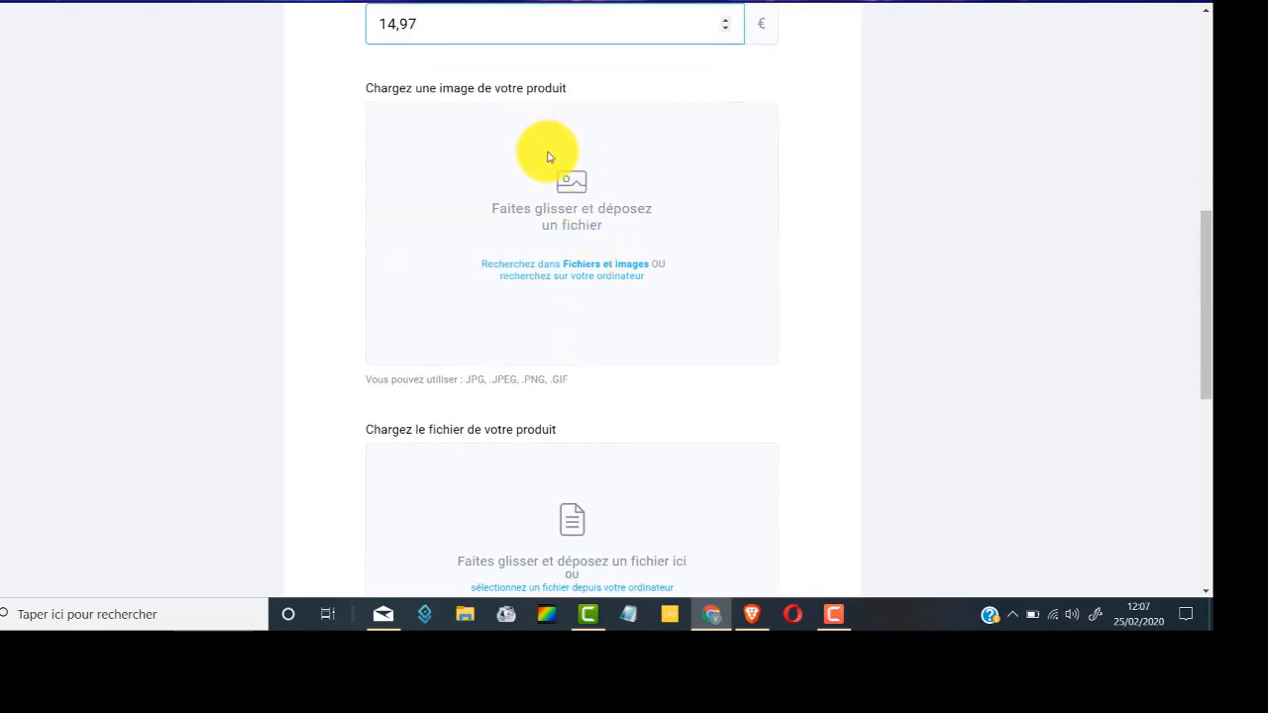
scroll(551, 159, up, 1)
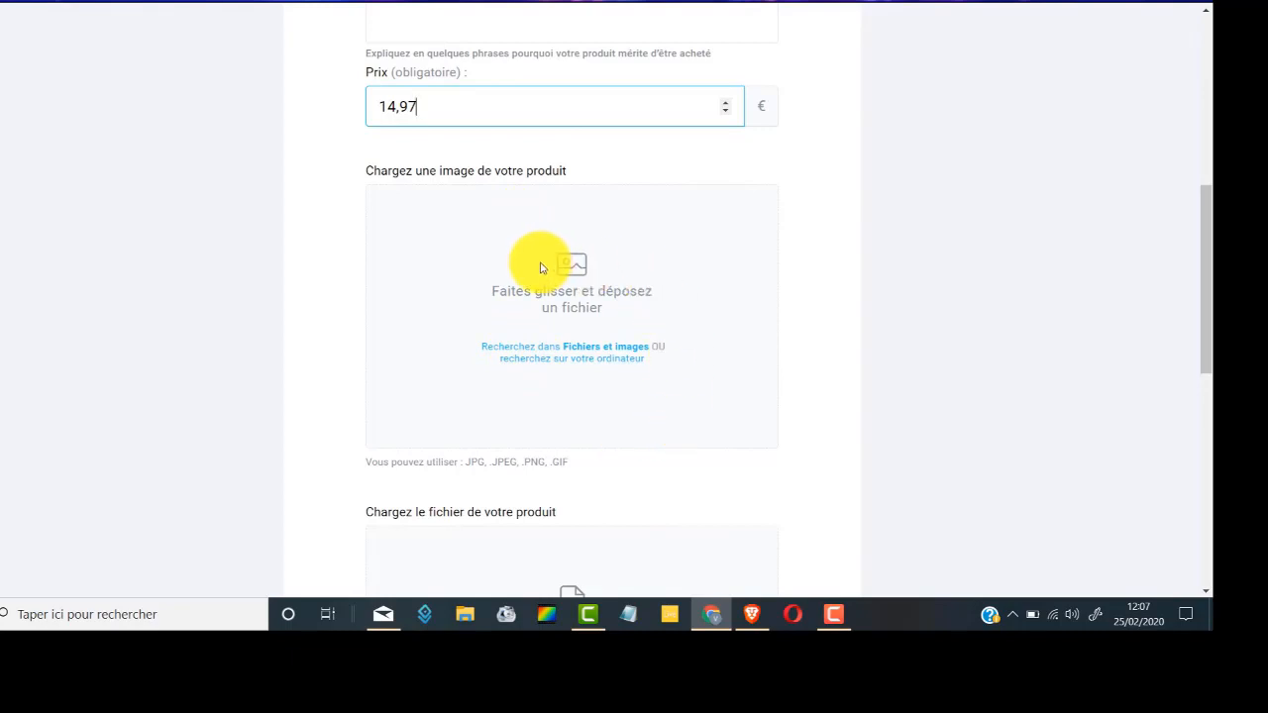
click(520, 353)
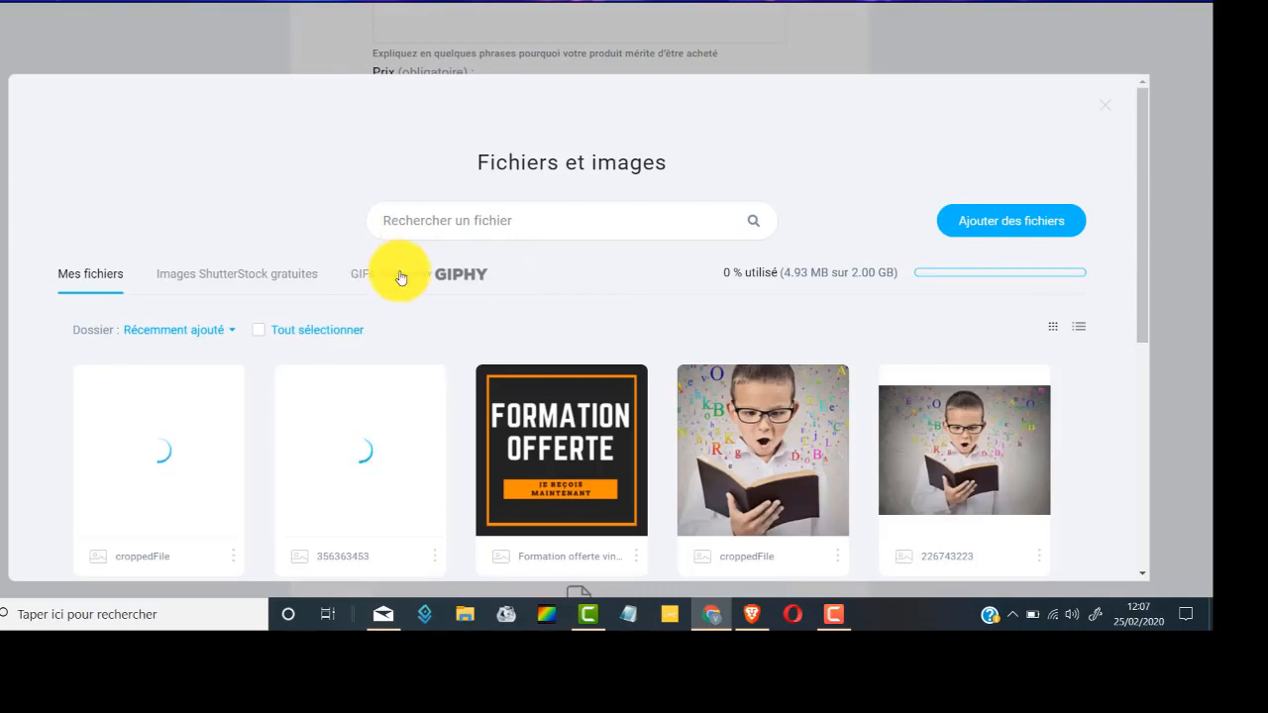
scroll(398, 274, down, 2)
scroll(257, 238, up, 2)
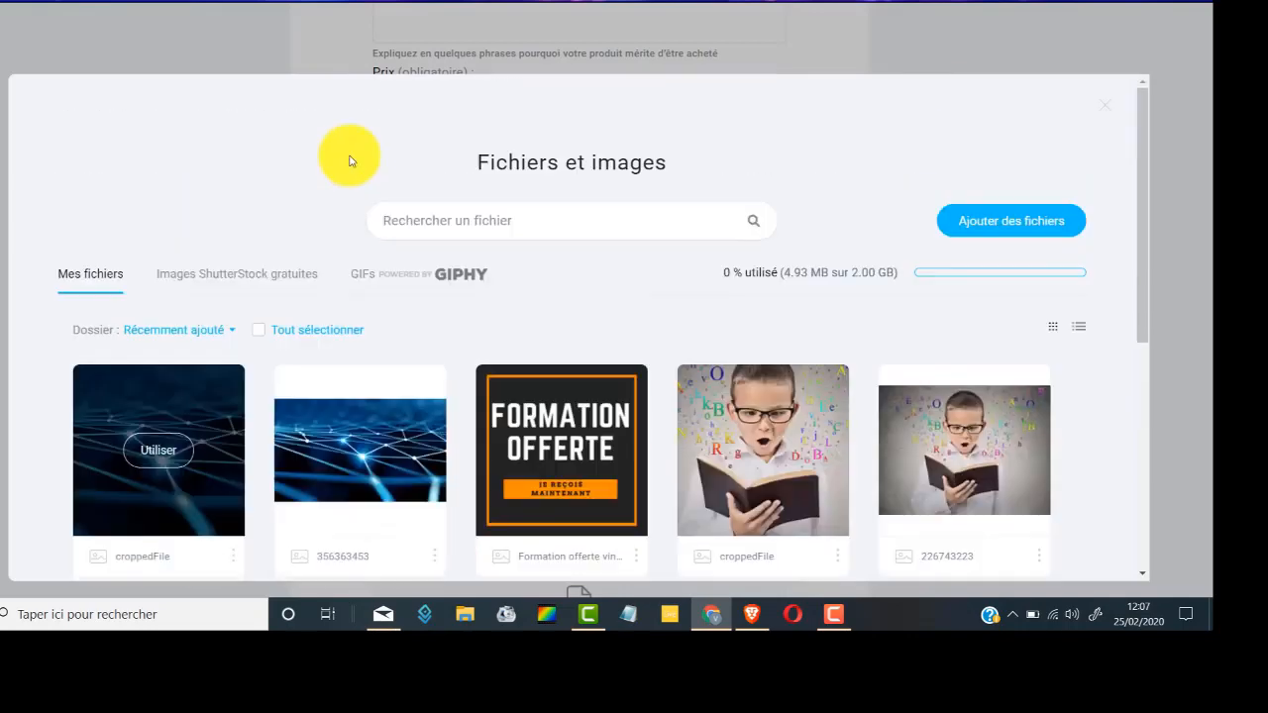
click(258, 277)
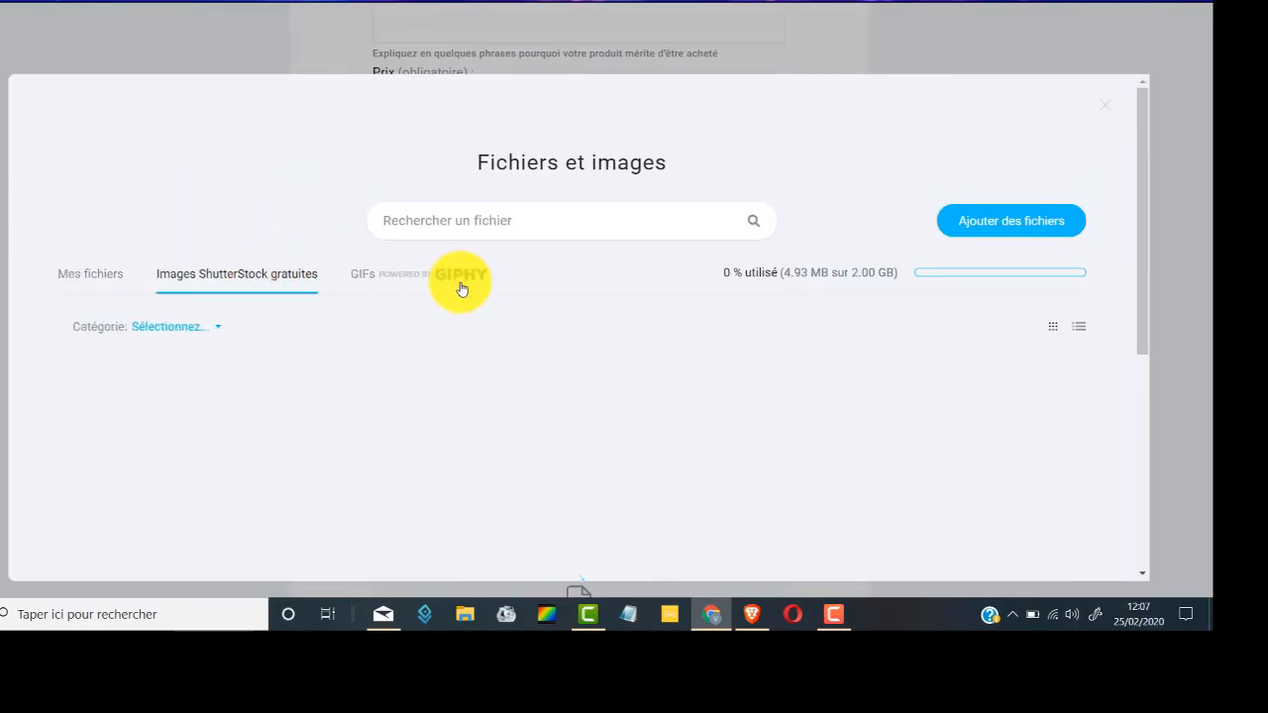
scroll(551, 362, down, 6)
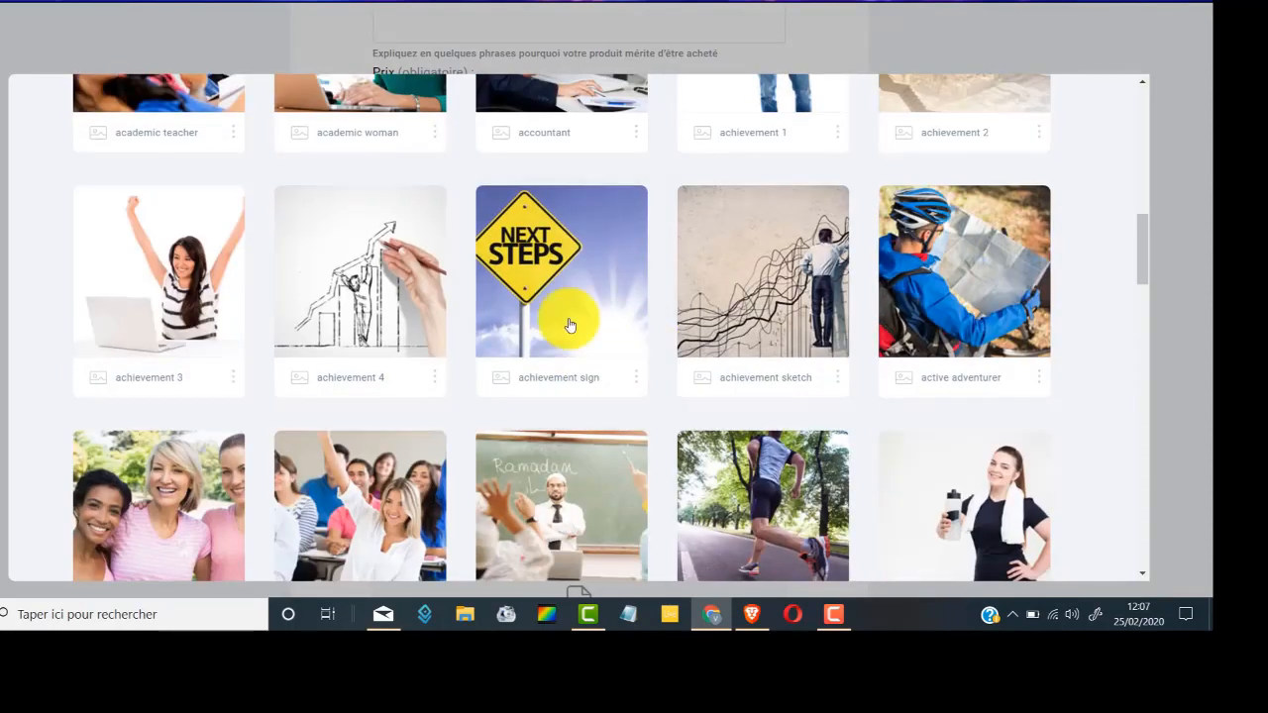
mouse_move(355, 296)
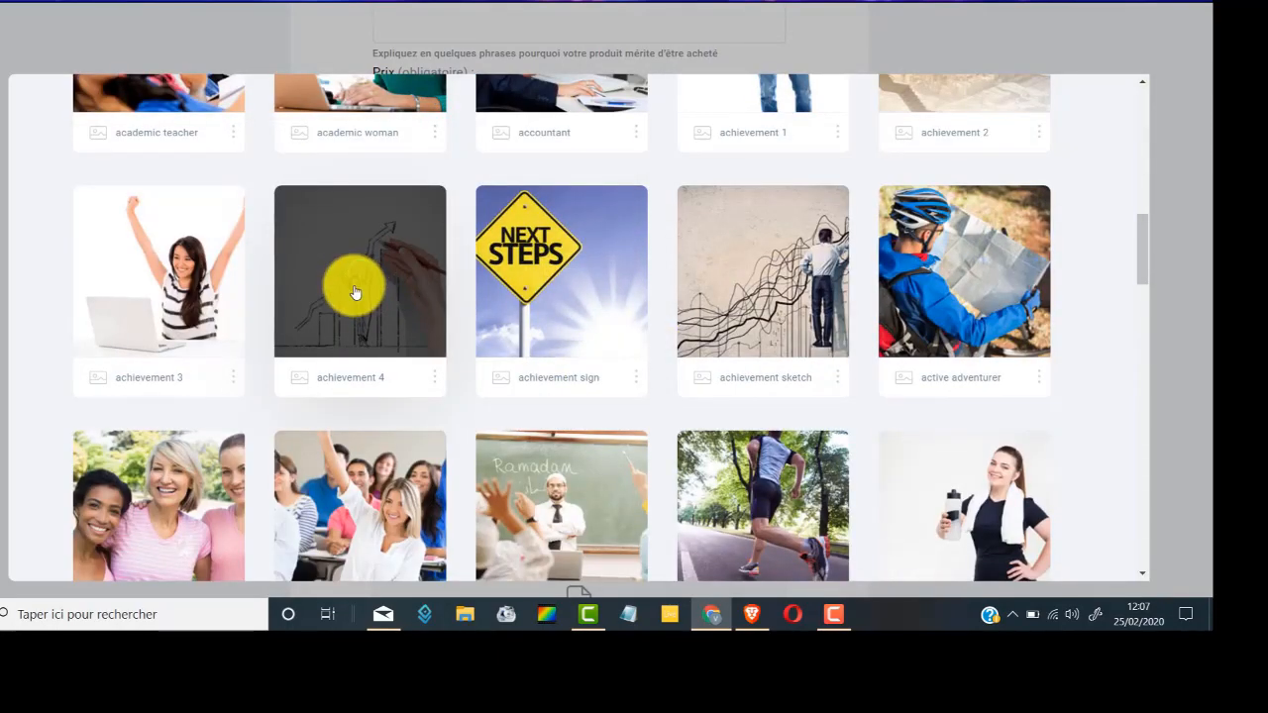
click(377, 308)
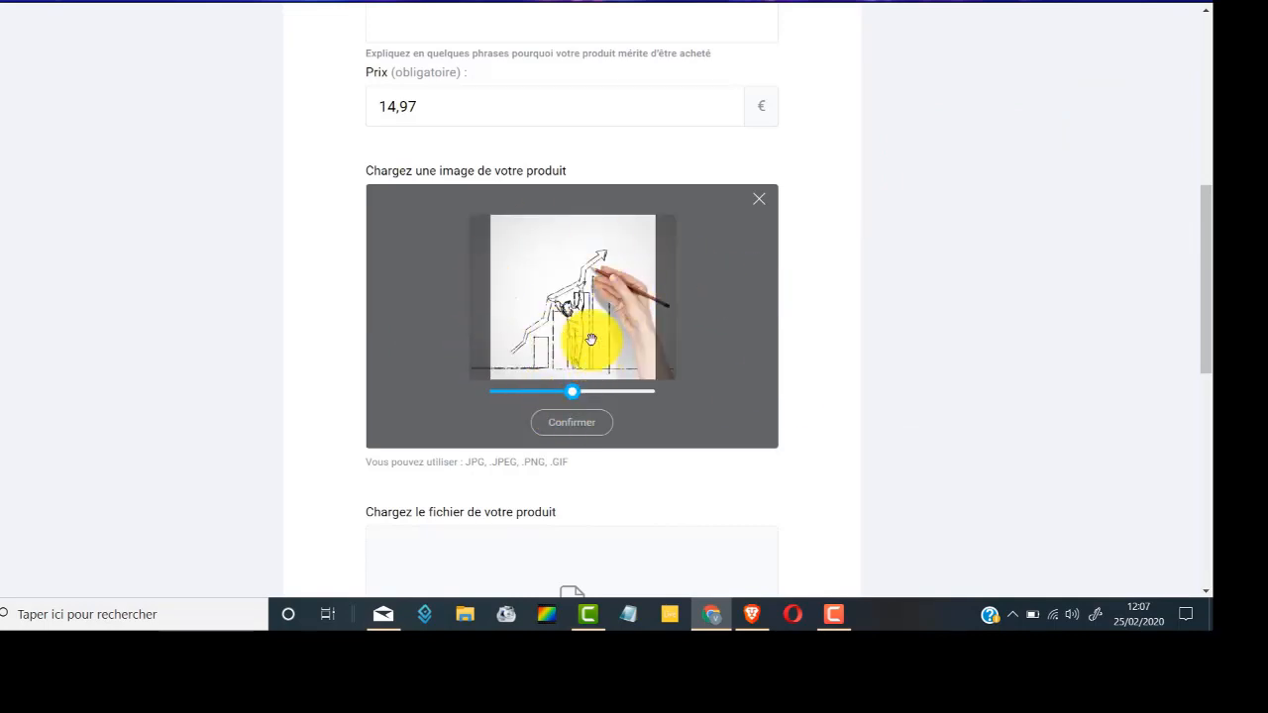
drag(568, 395, 569, 394)
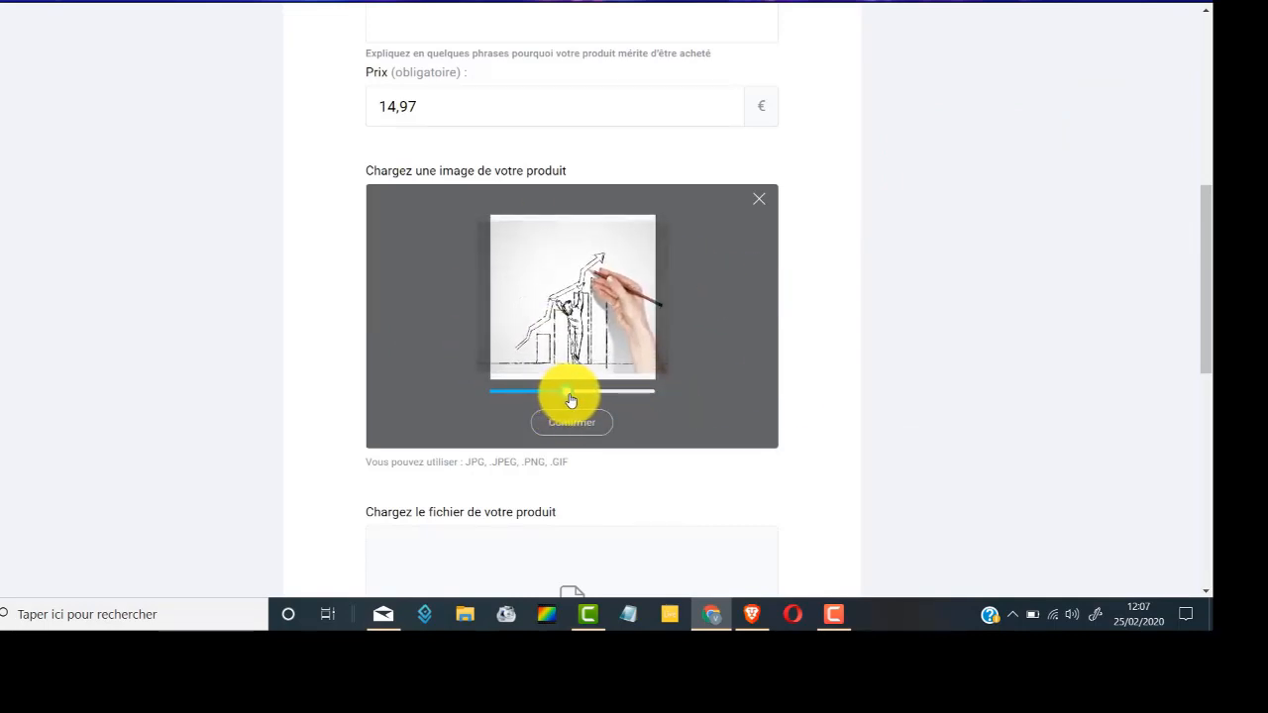
click(579, 436)
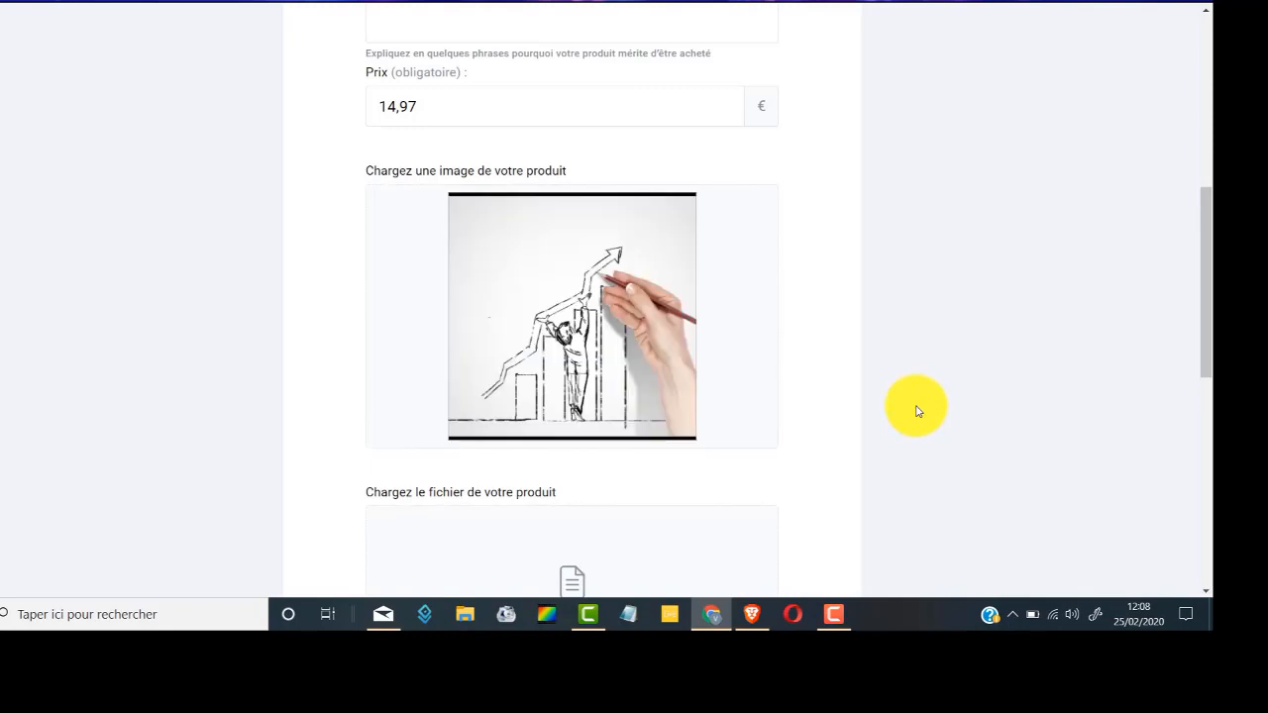
Step: Attach the "Formation offerte" project PNG from the computer as the product's downloadable file
scroll(925, 290, down, 3)
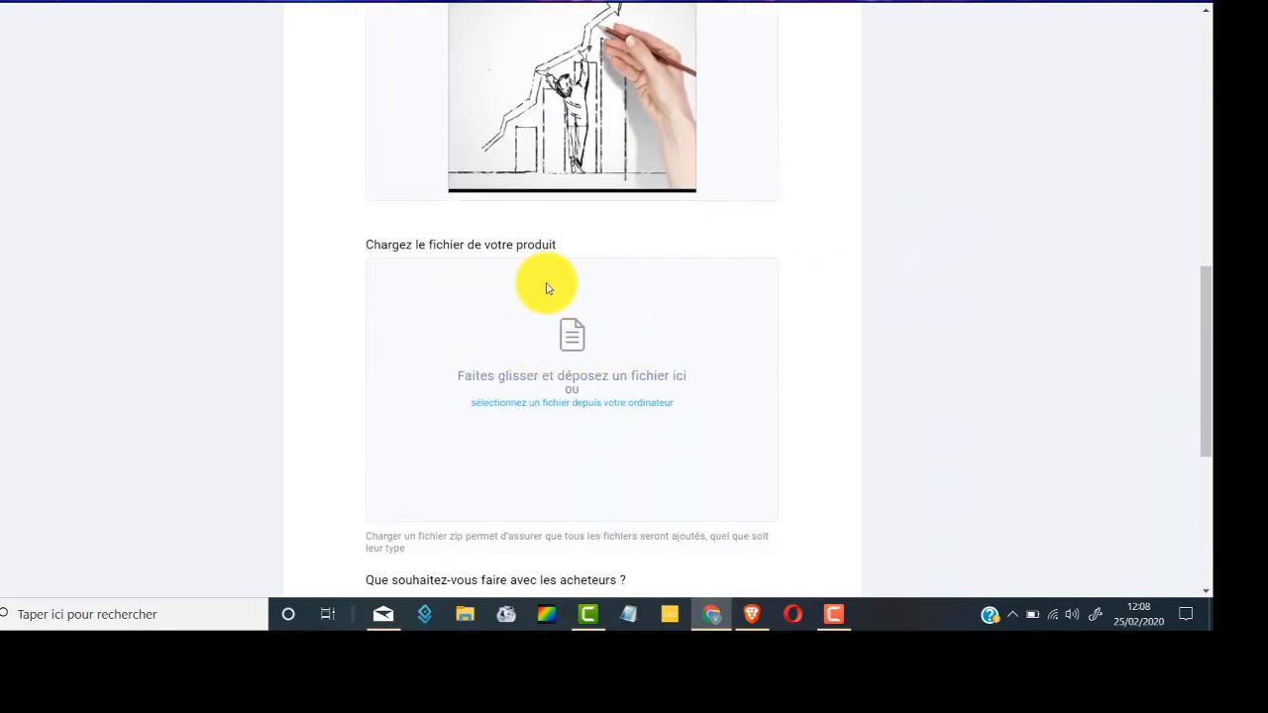
click(552, 412)
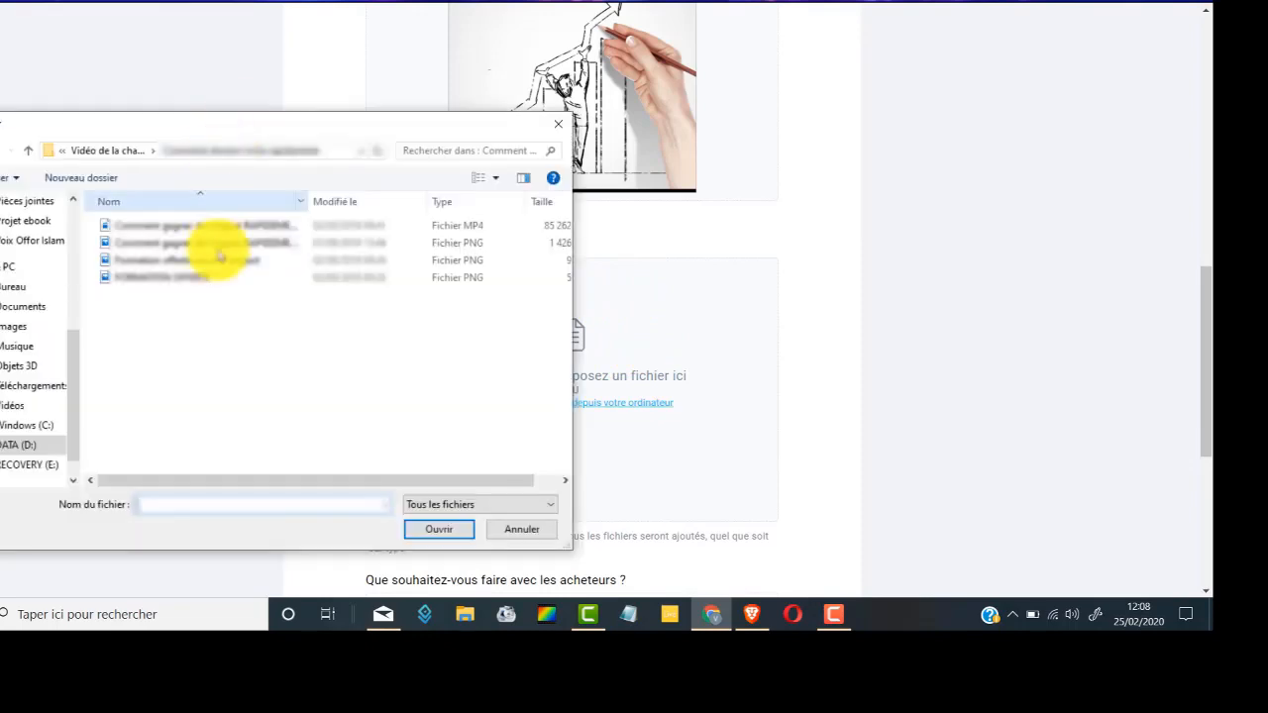
click(230, 260)
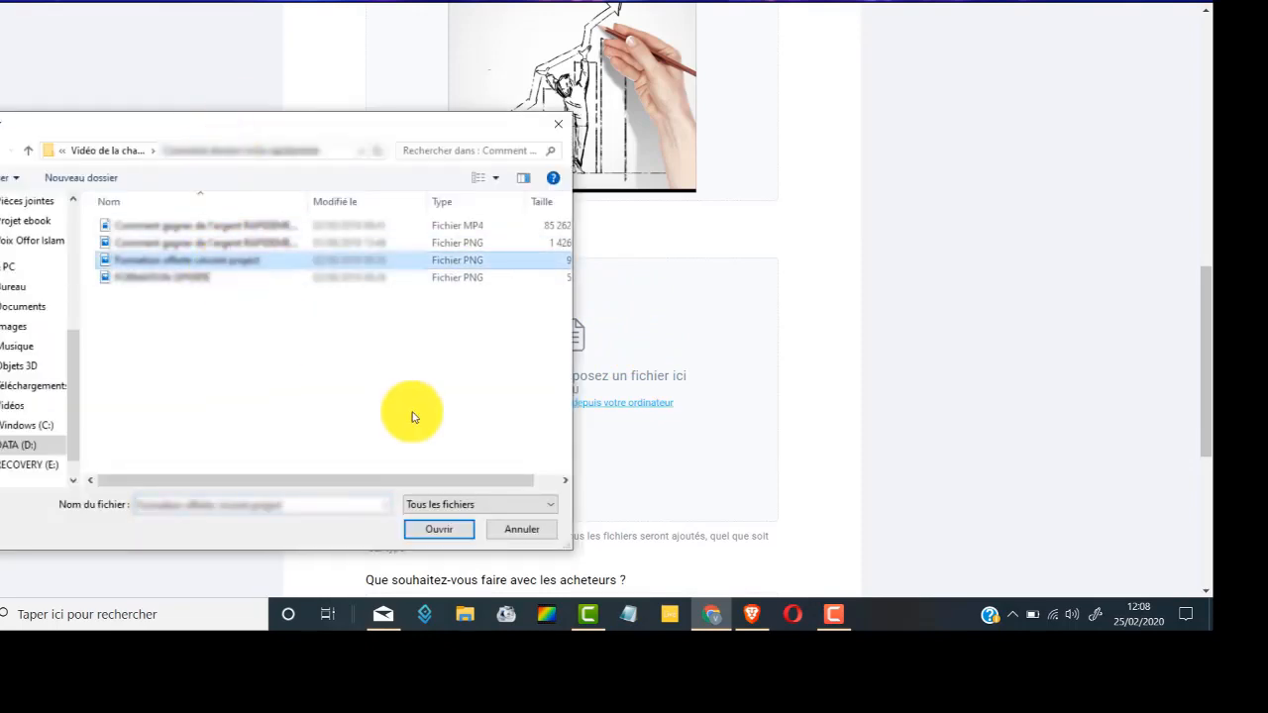
click(442, 531)
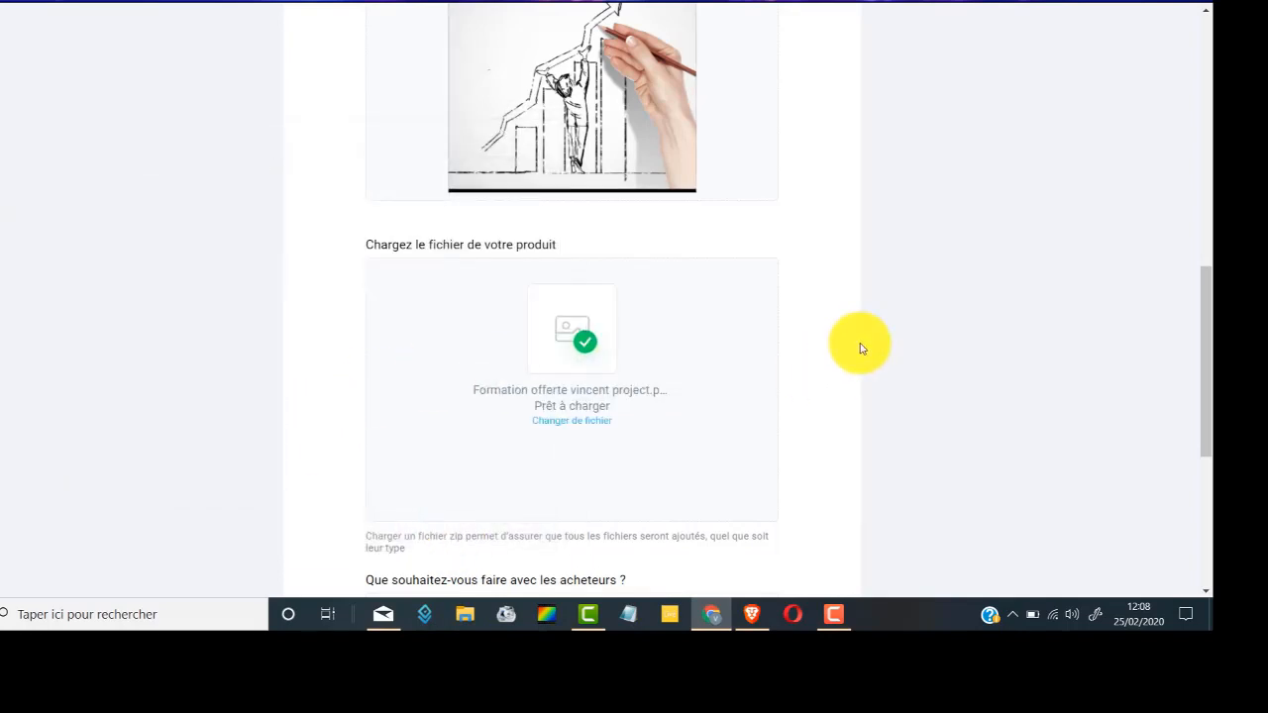
Step: Set the buyers' handling to "Les garder dans la liste associée à mon funnel" and save the product
scroll(872, 341, down, 3)
scroll(550, 186, up, 2)
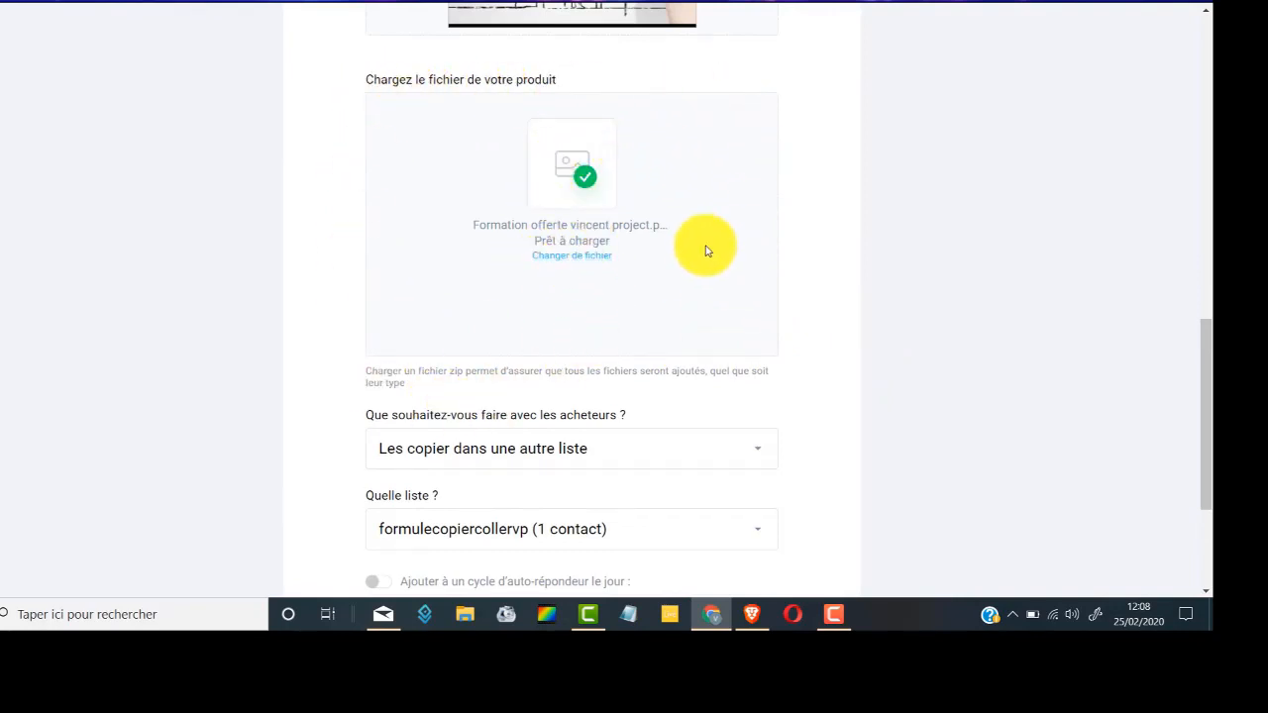
scroll(700, 248, down, 2)
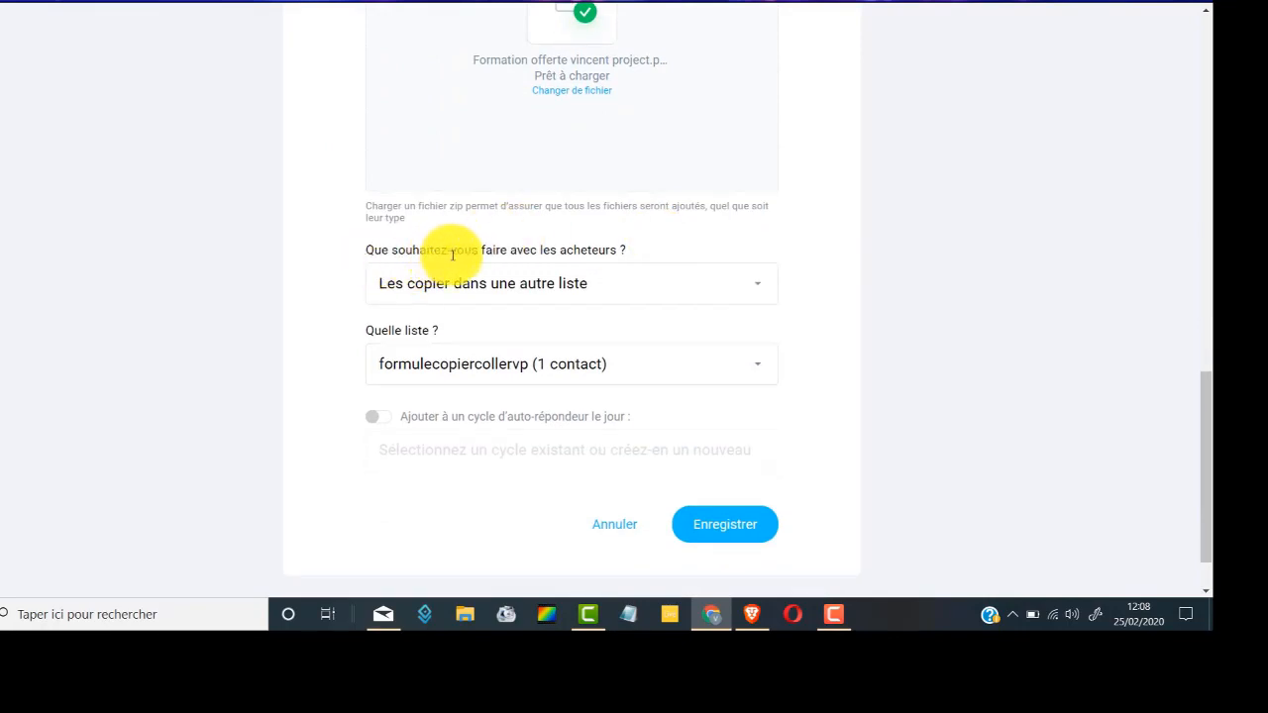
click(753, 283)
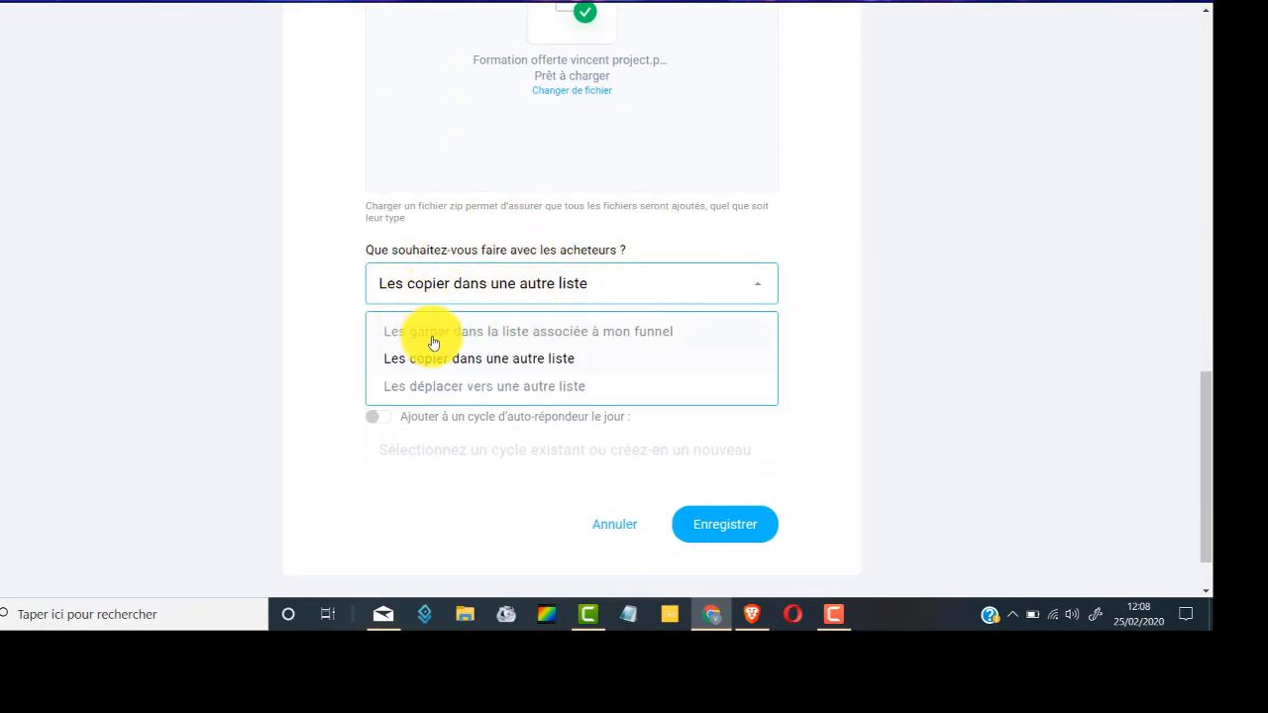
click(612, 339)
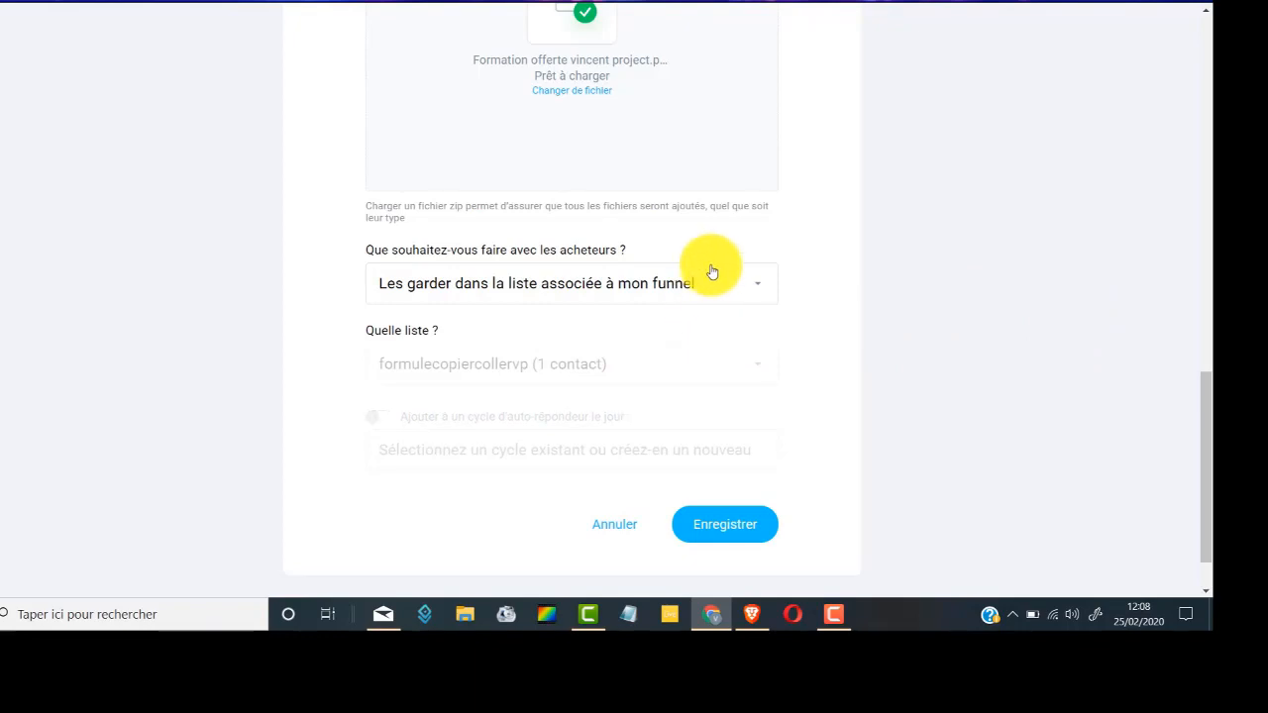
scroll(704, 270, down, 1)
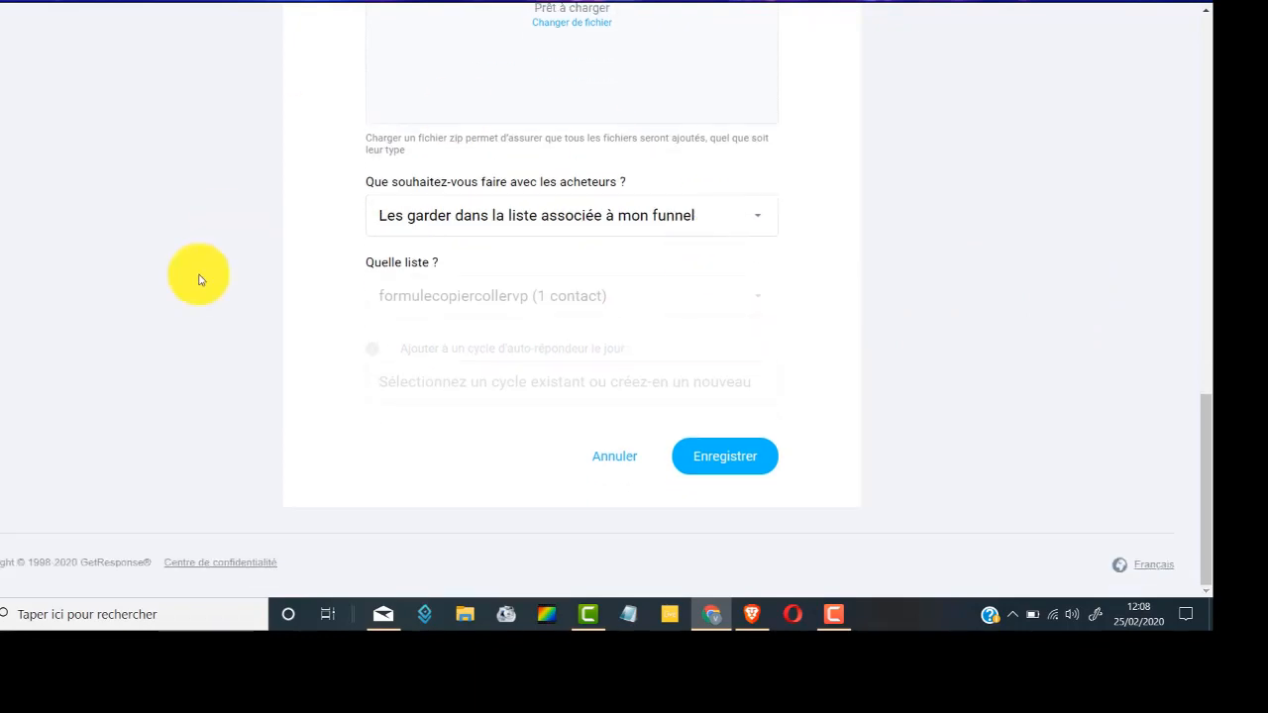
click(723, 467)
Step: Select the product "Les 7 methodes pour gagner de l'argent sur internet" for sale with PayPal as payment service, and save the funnel settings
scroll(768, 299, up, 2)
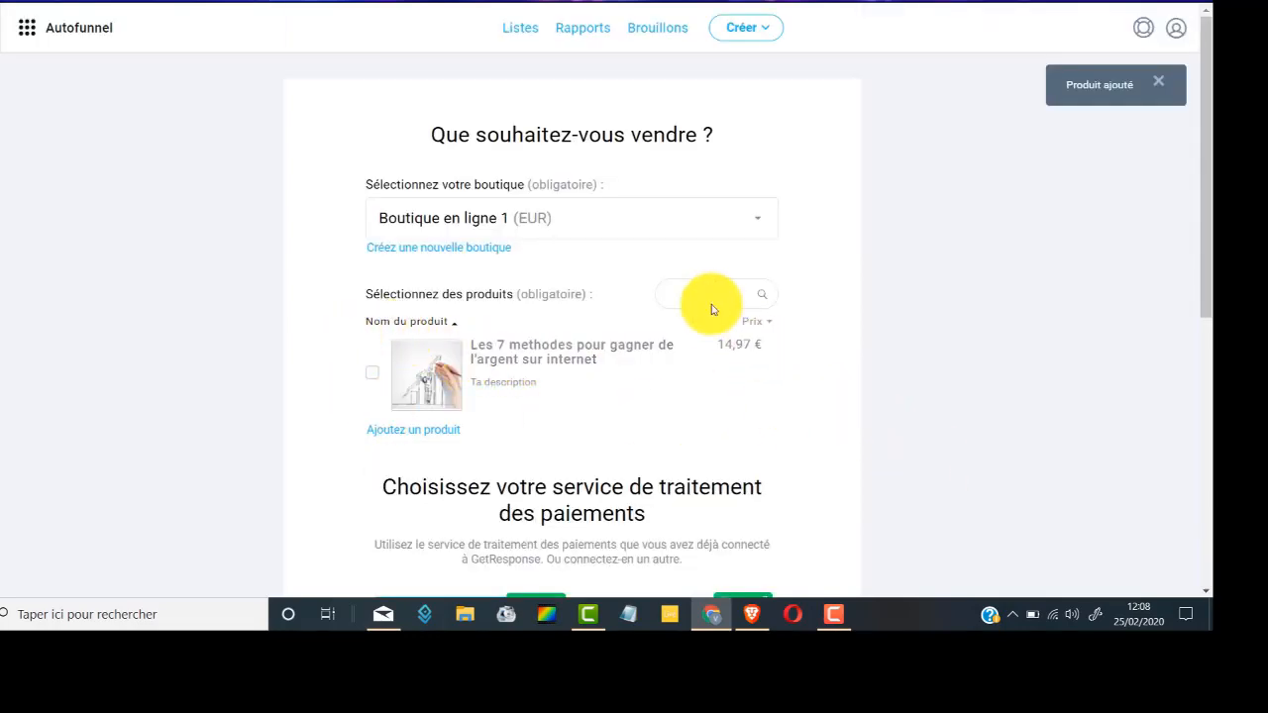
scroll(495, 140, down, 5)
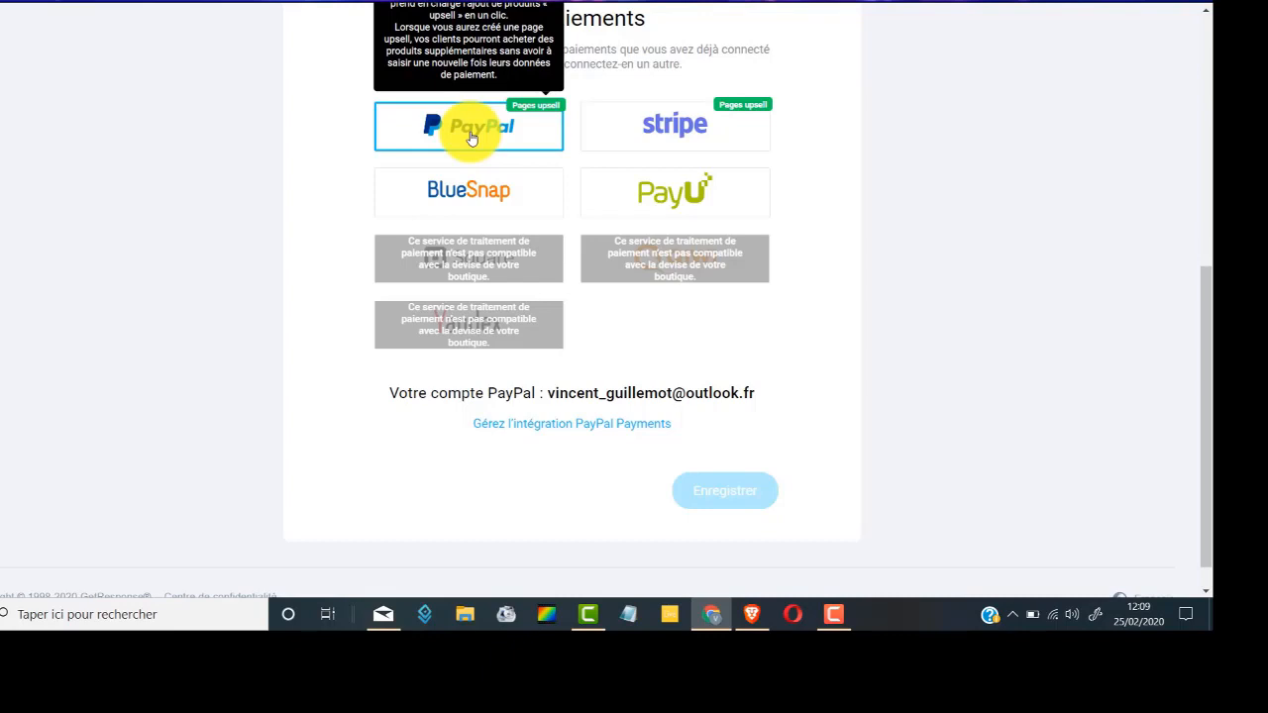
scroll(456, 158, up, 1)
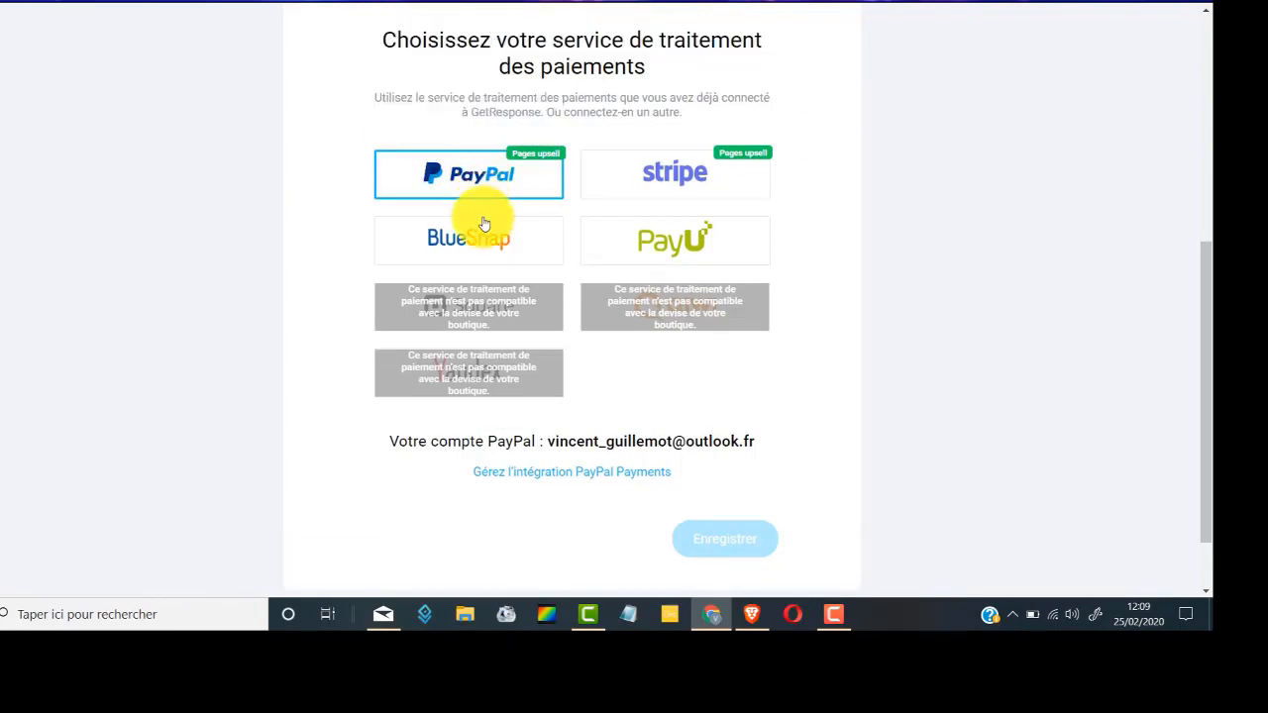
scroll(459, 156, up, 2)
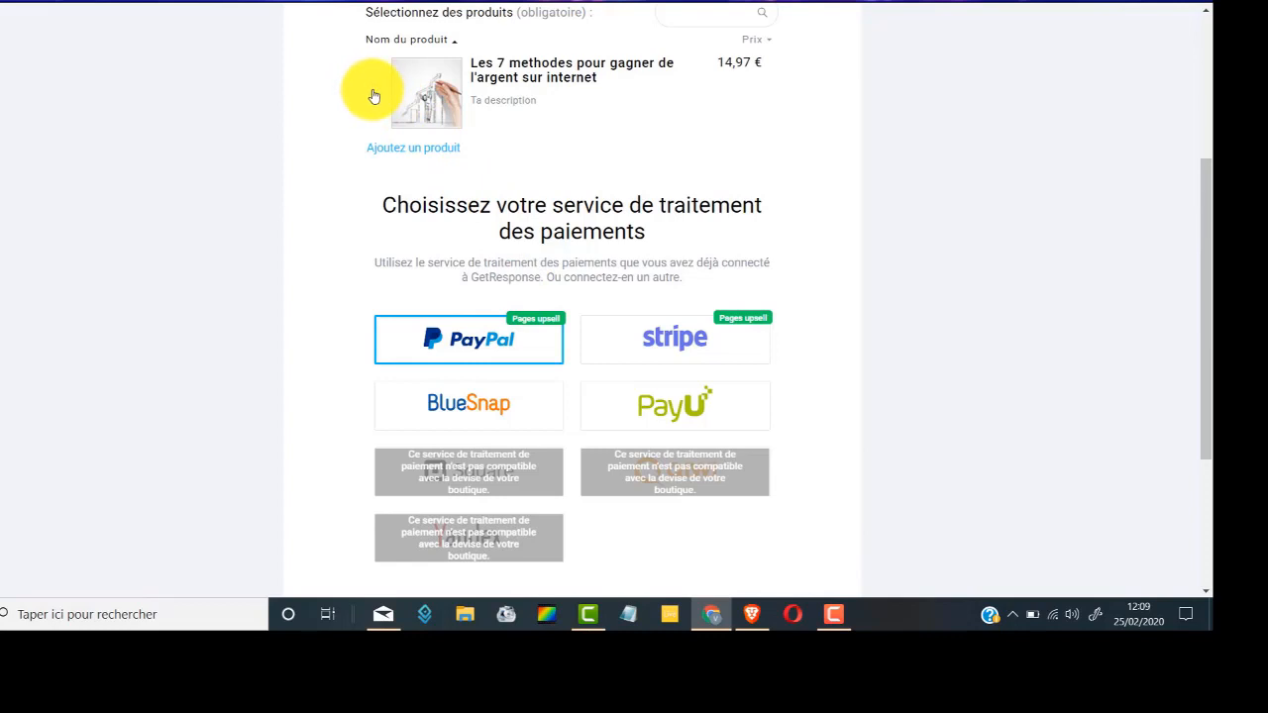
scroll(381, 99, down, 4)
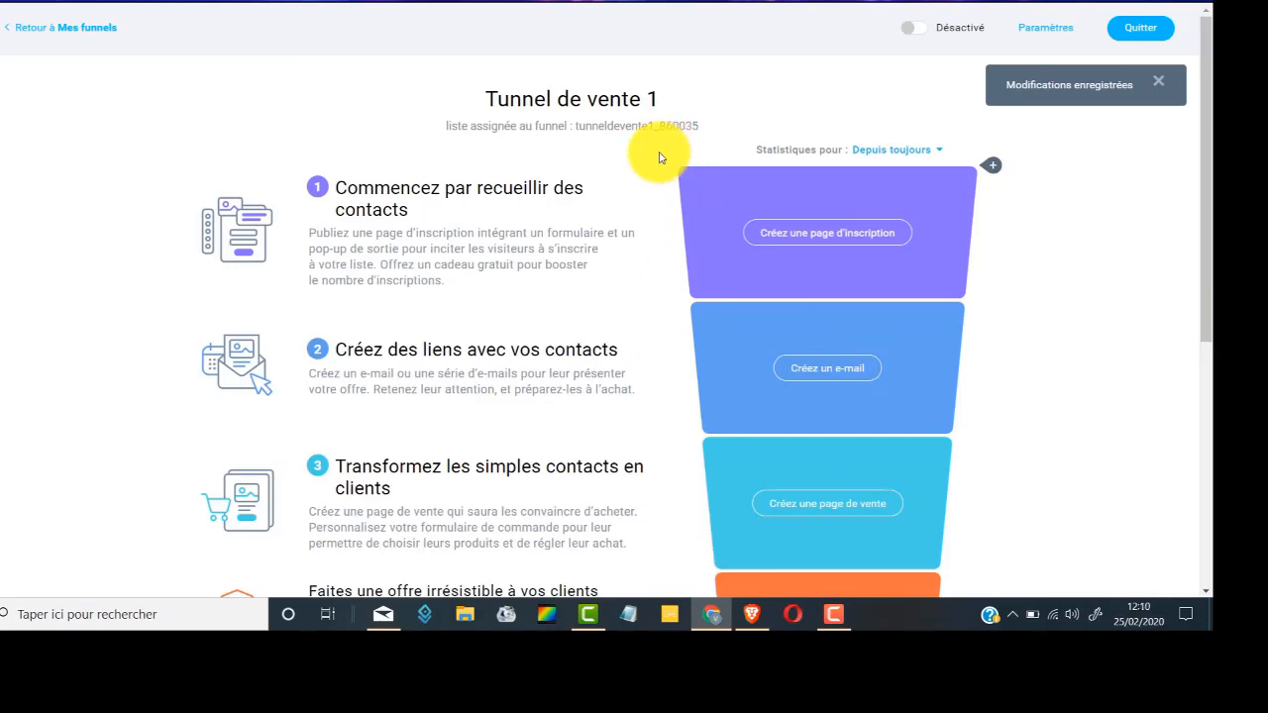
Step: Review the funnel's stages and start creating the signup page (page d'inscription) for its first stage
scroll(676, 146, down, 5)
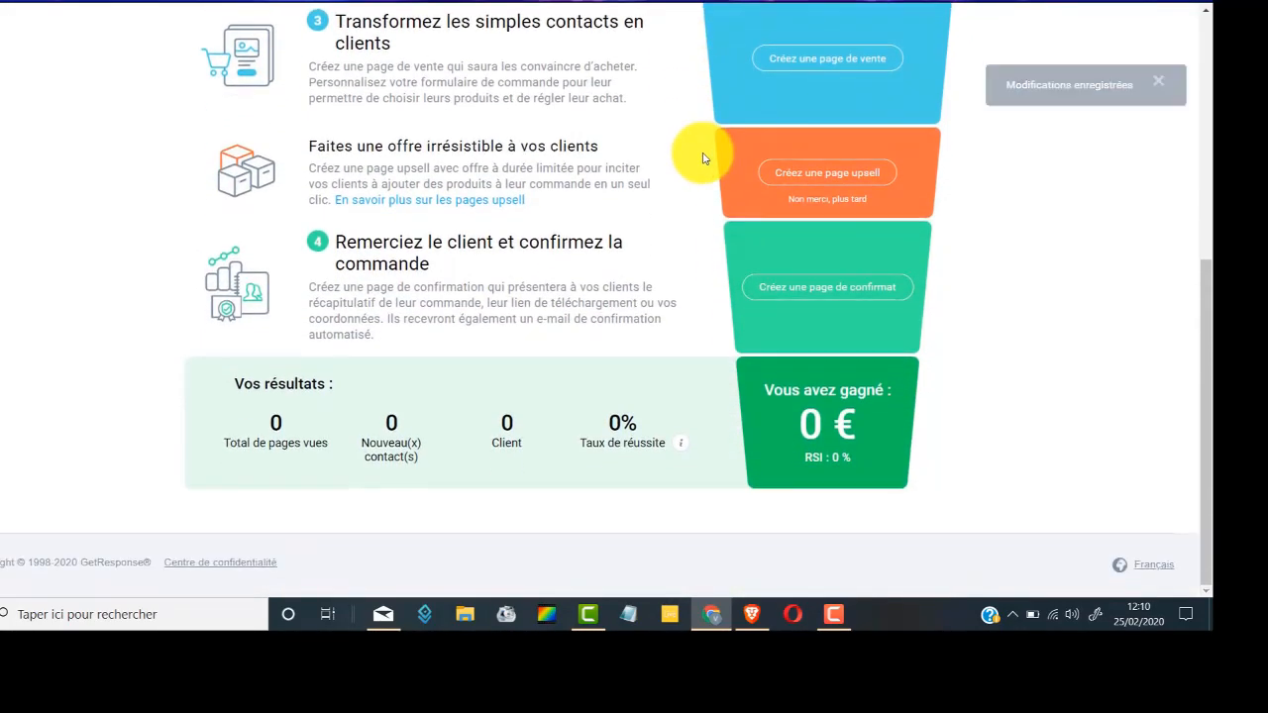
scroll(717, 312, up, 4)
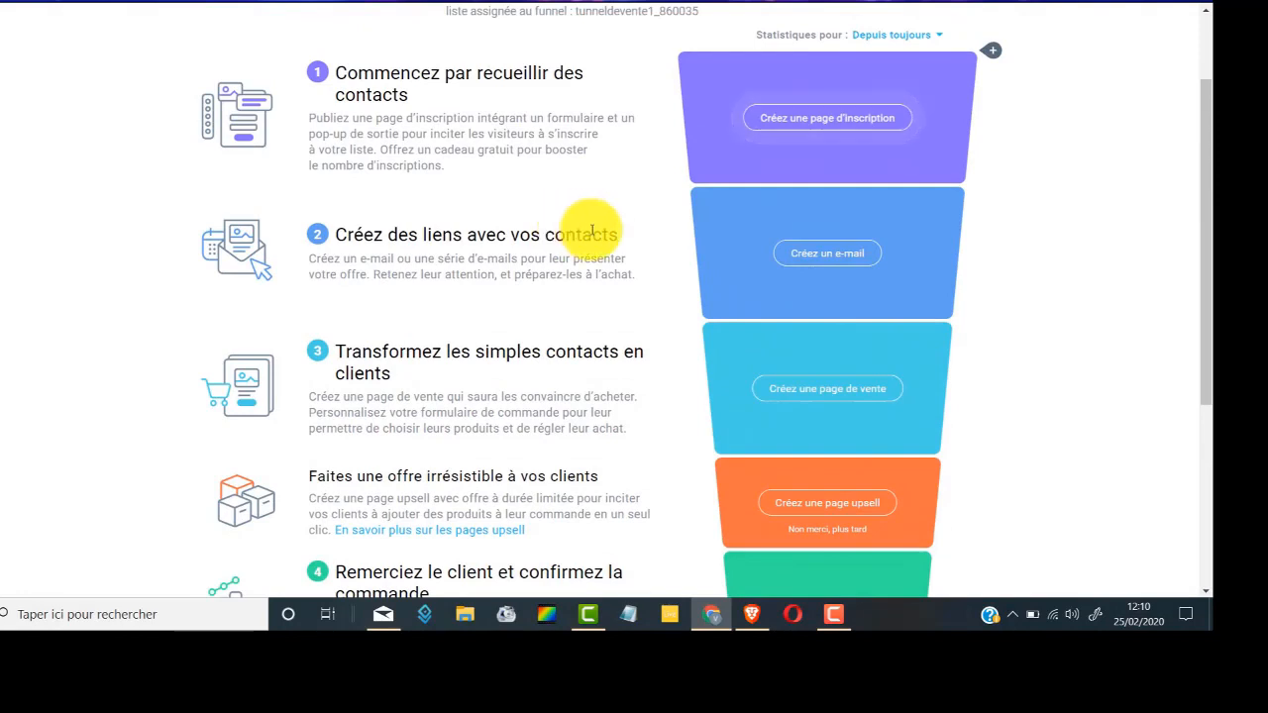
scroll(577, 223, up, 1)
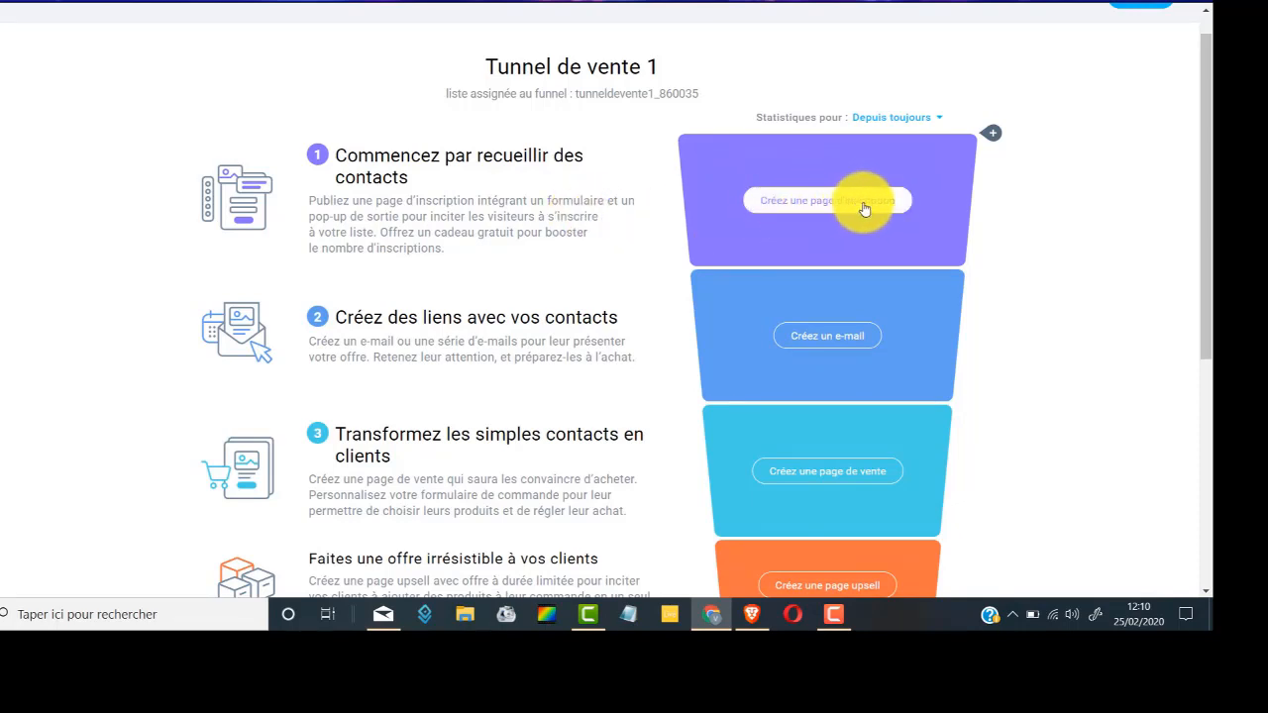
click(769, 202)
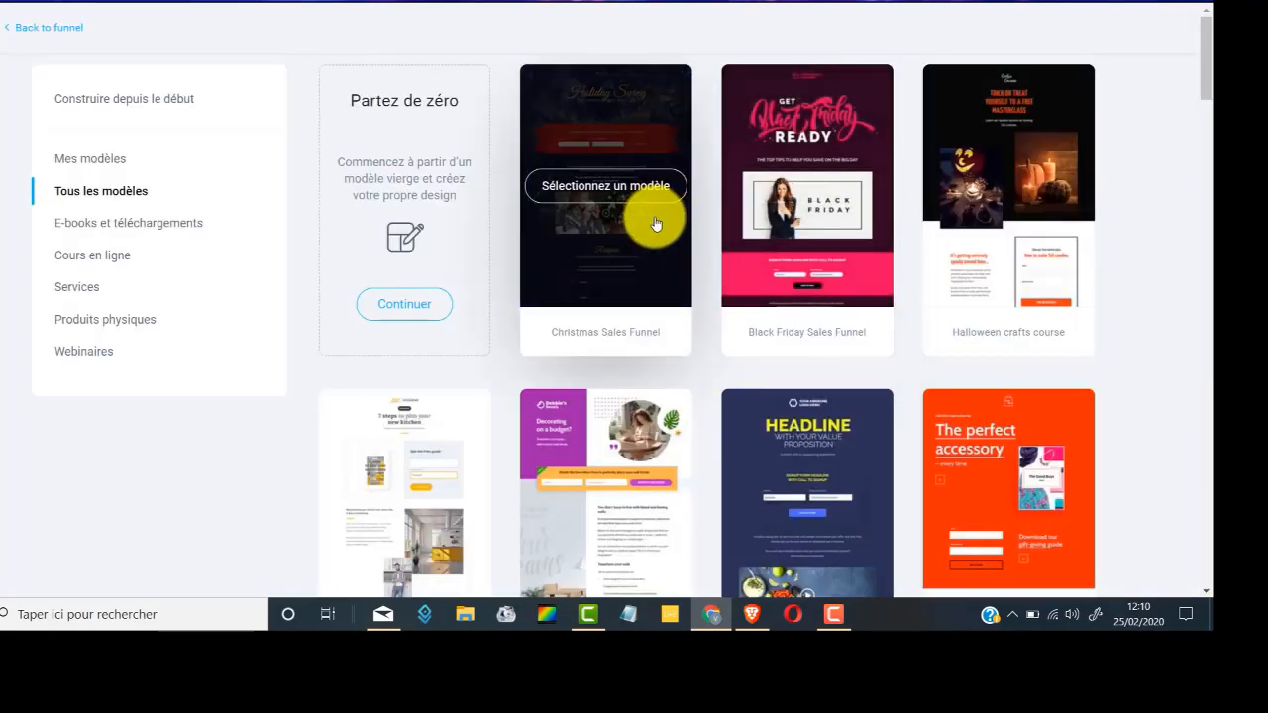
Step: Choose the "Marketing foundations" template for the signup page and name the page "page de capture"
scroll(655, 225, down, 5)
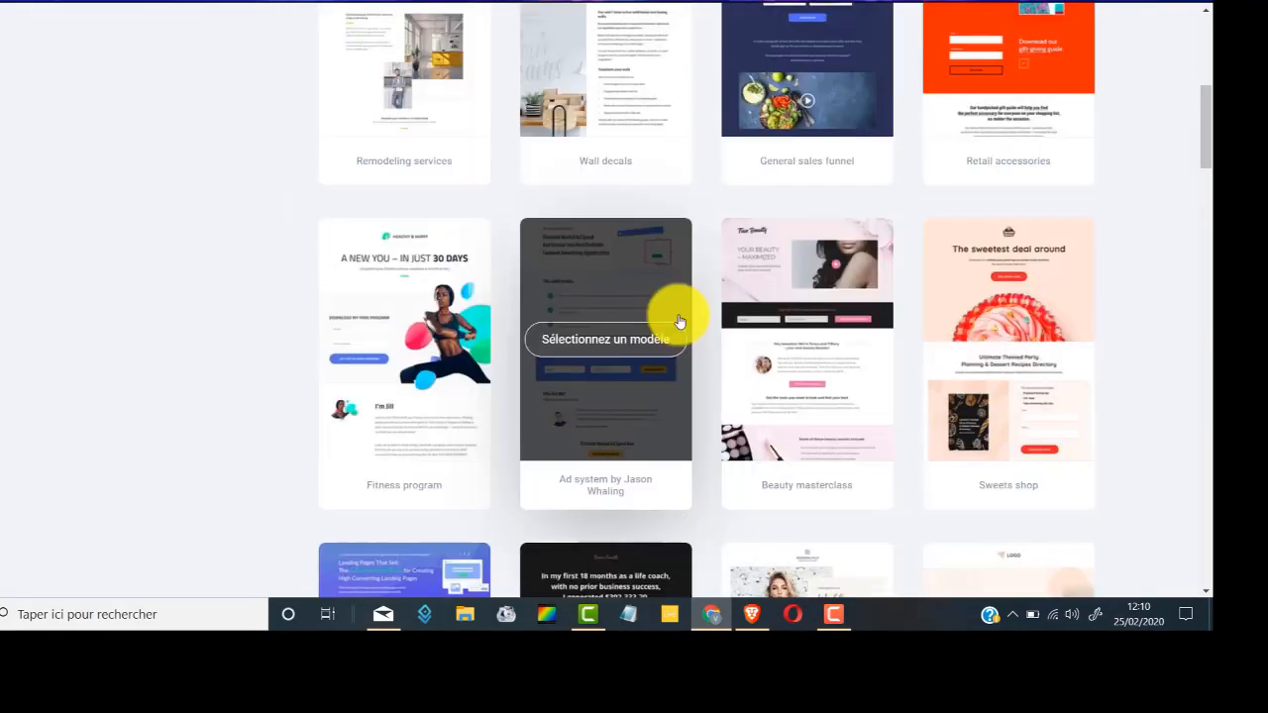
scroll(680, 320, down, 7)
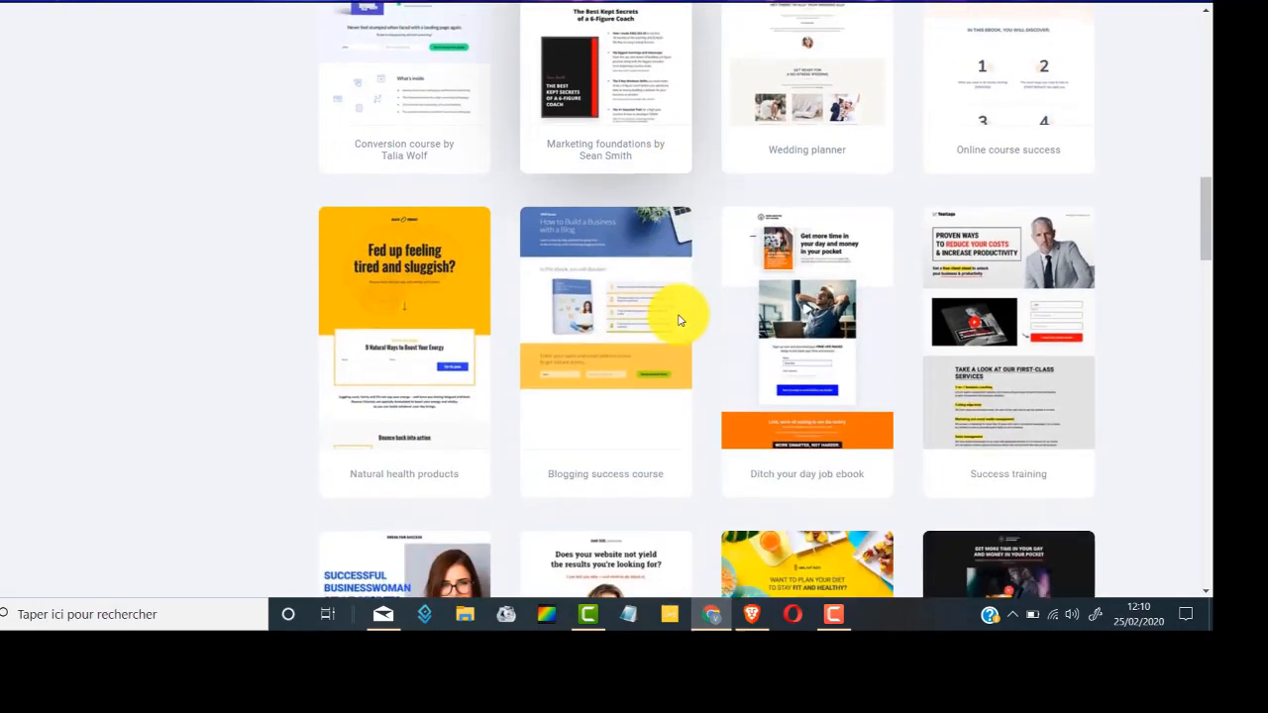
scroll(679, 320, down, 1)
scroll(679, 317, up, 3)
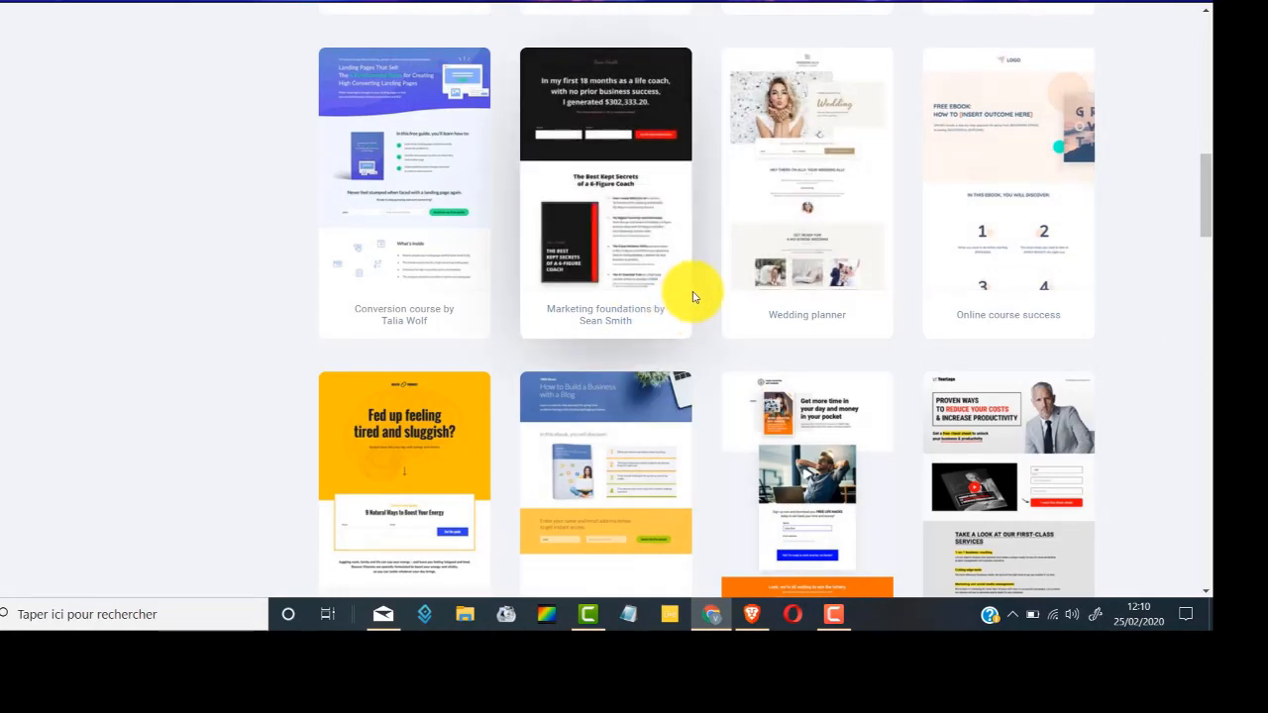
scroll(693, 295, down, 1)
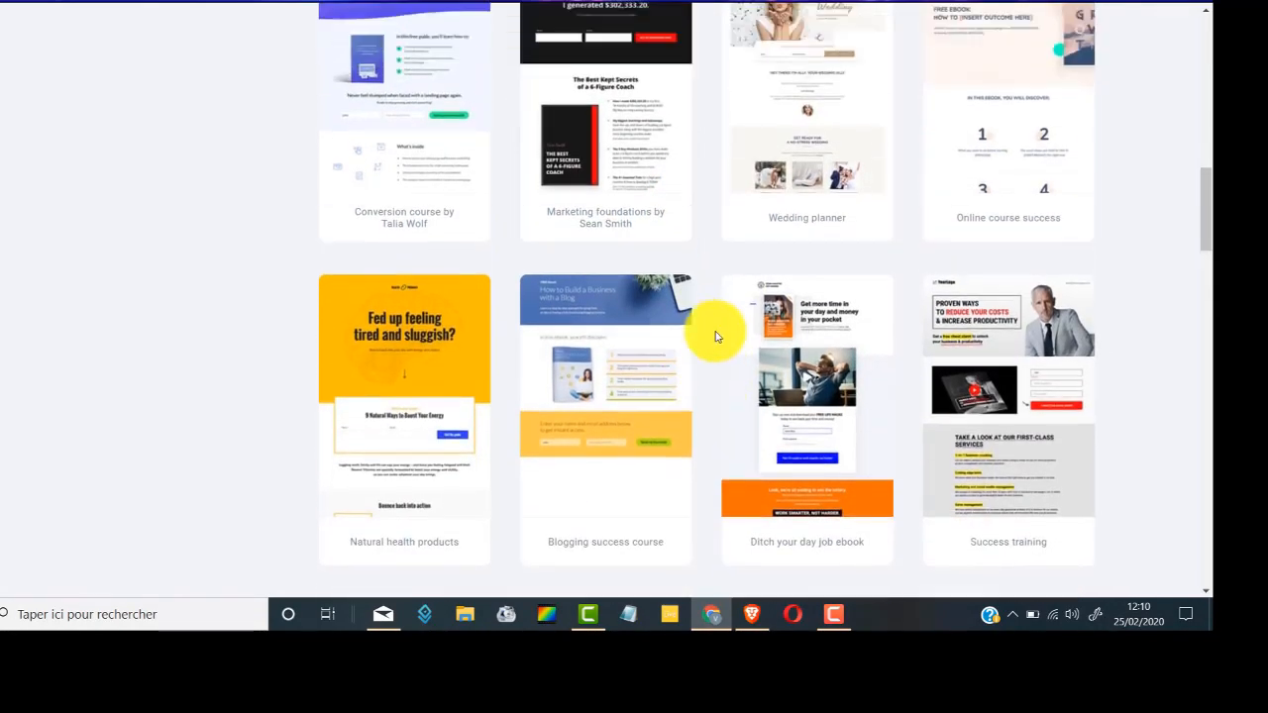
scroll(723, 317, up, 1)
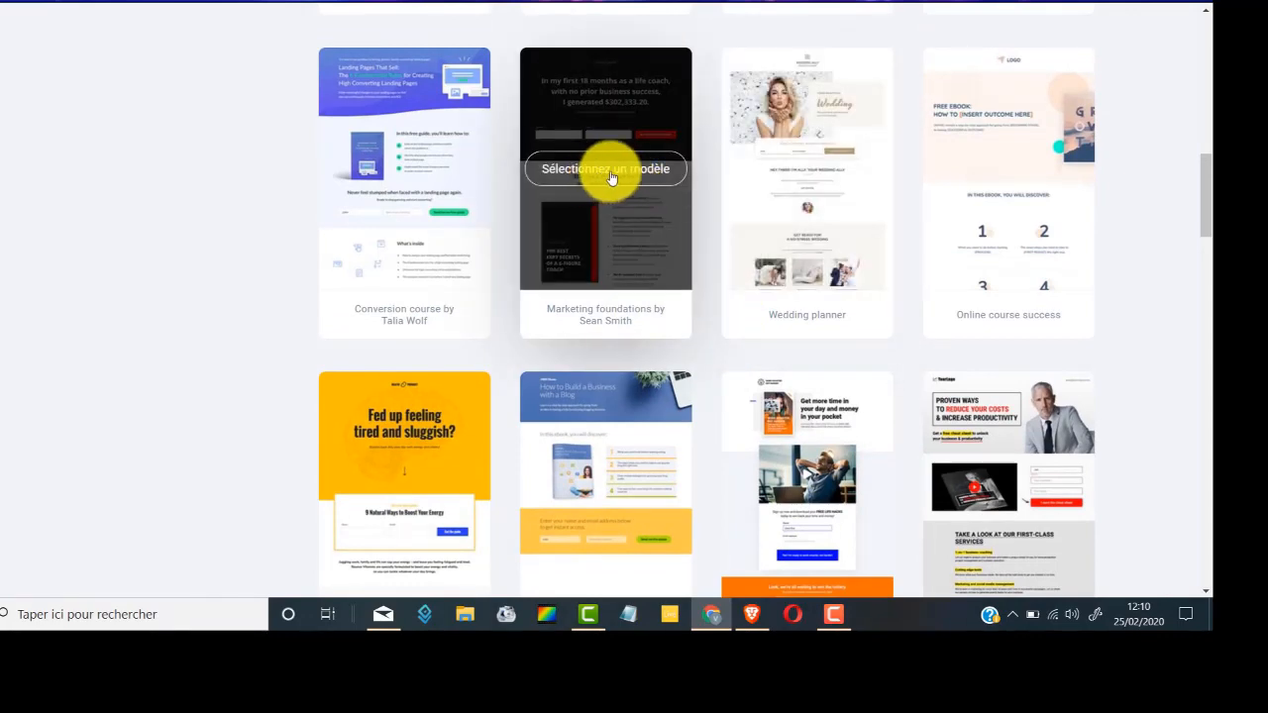
click(620, 176)
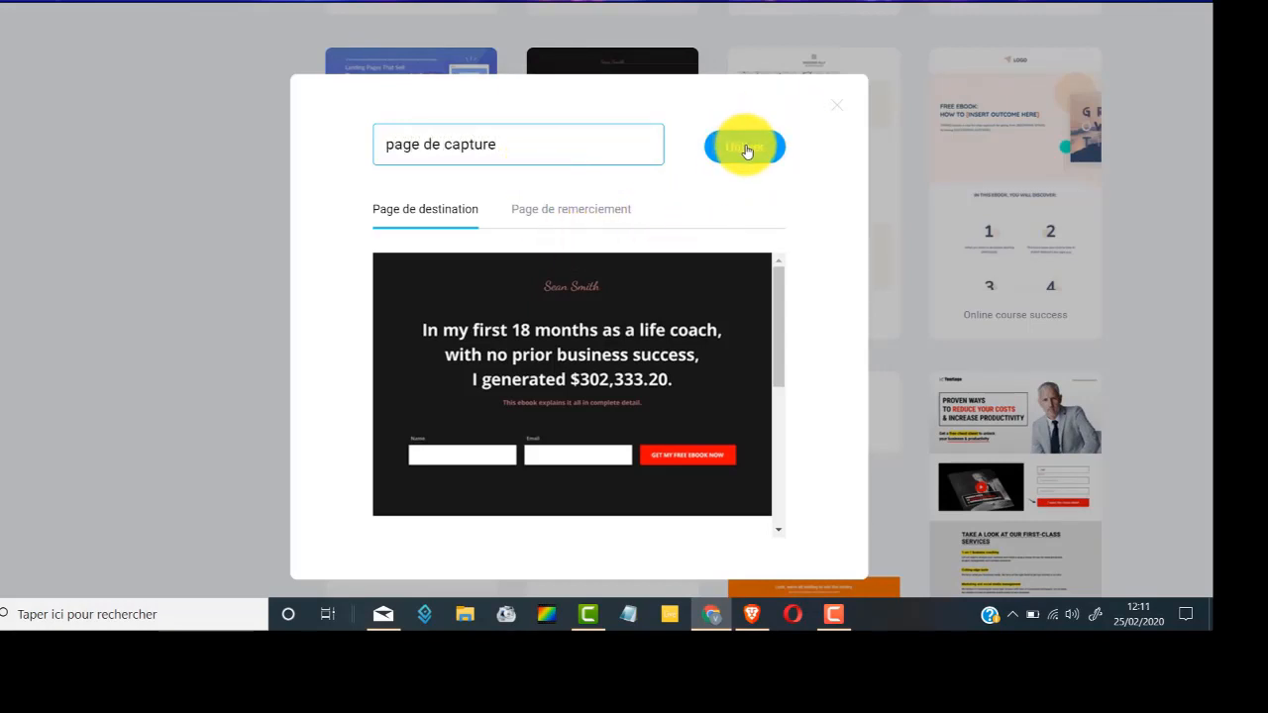
Step: Apply the chosen template to the signup page and replace its main headline with "Mon texte"
click(747, 149)
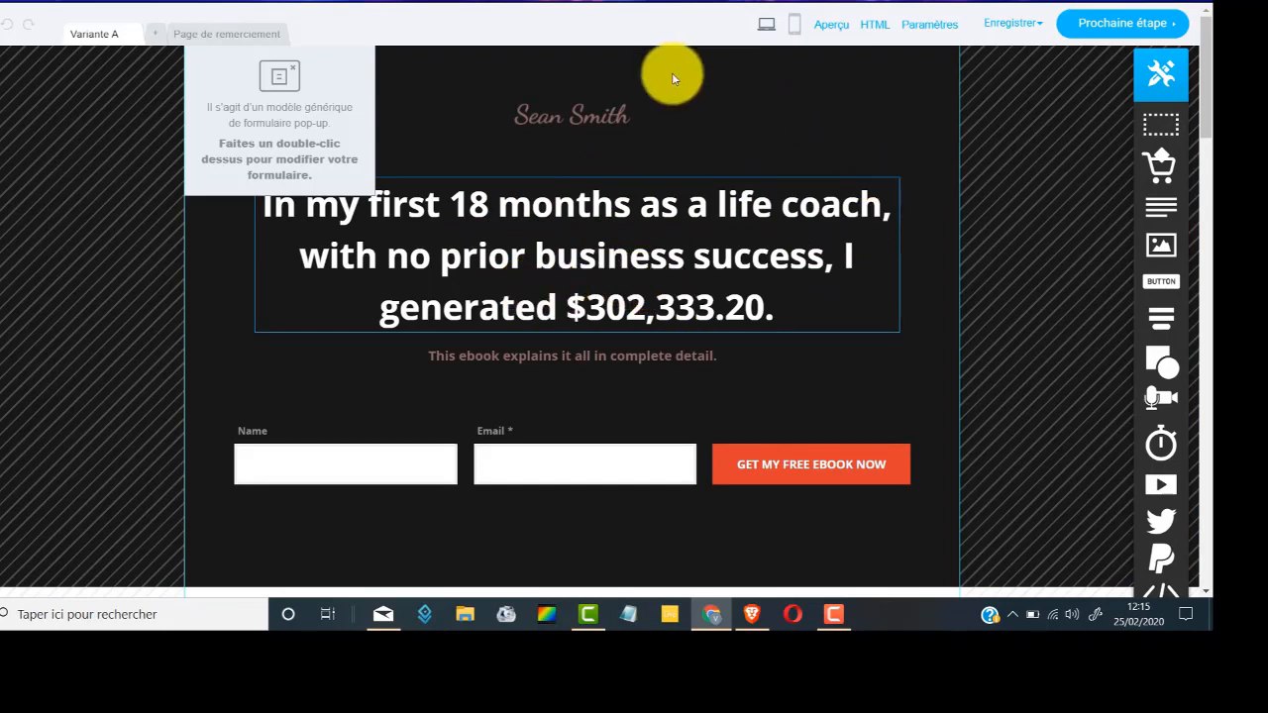
double_click(503, 225)
text(Mo)
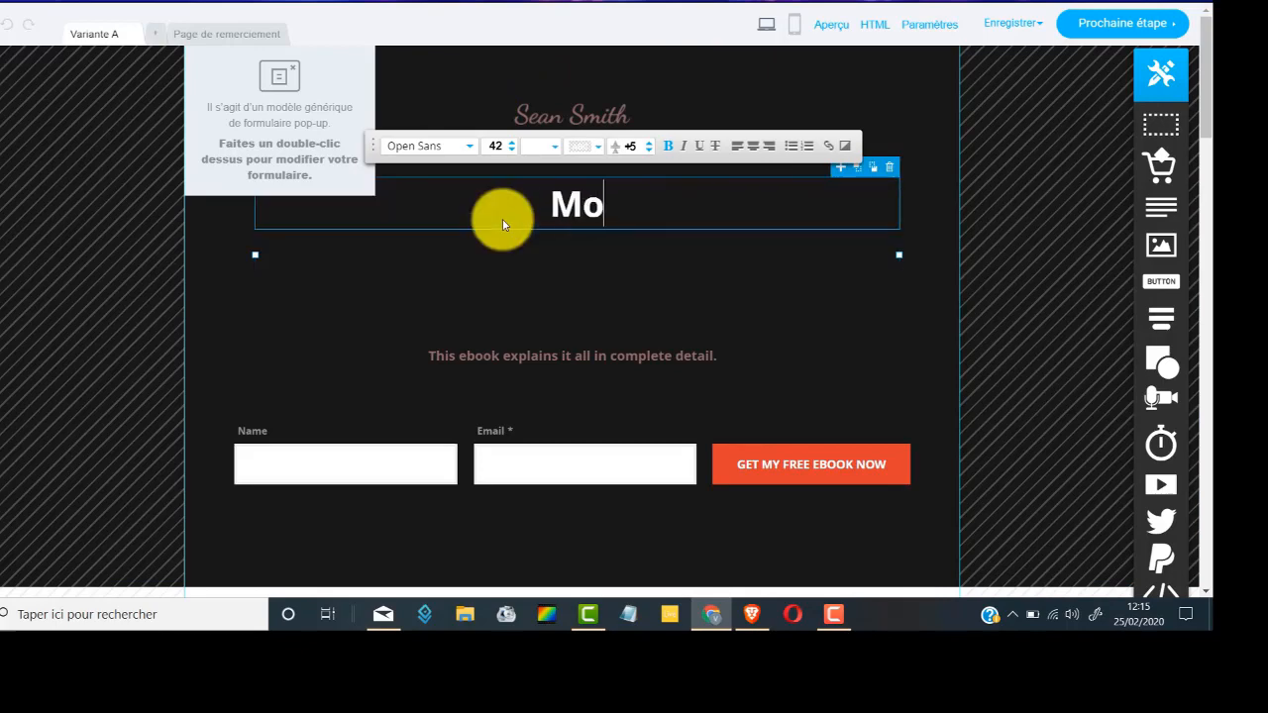
text(n texte)
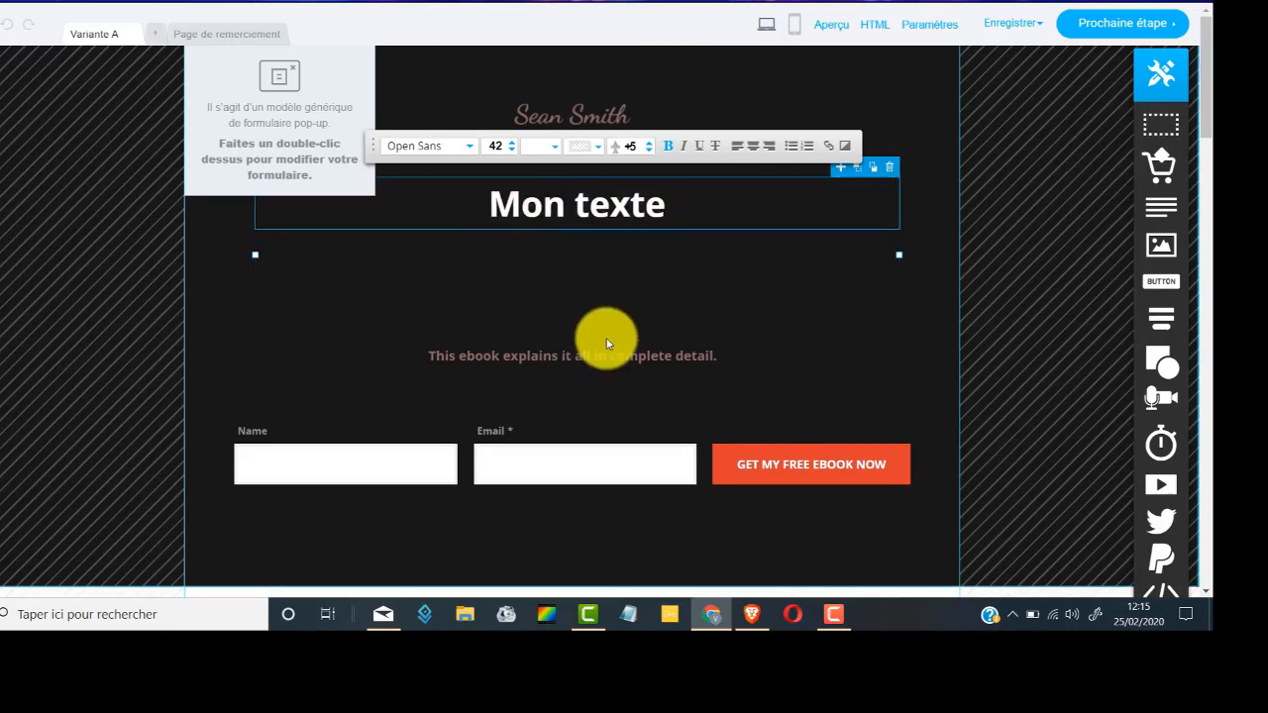
Step: Examine the rest of the signup page, from the subheading and form fields down to the footer
click(656, 354)
scroll(683, 262, down, 3)
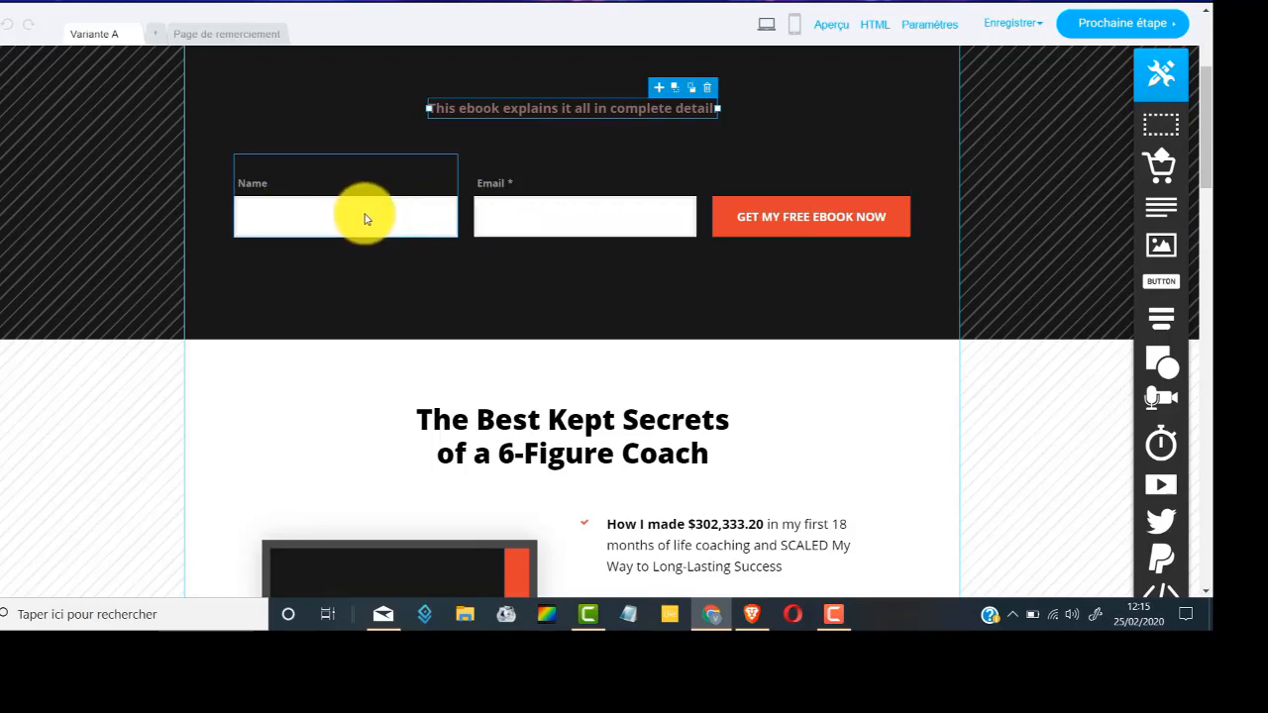
scroll(637, 212, down, 5)
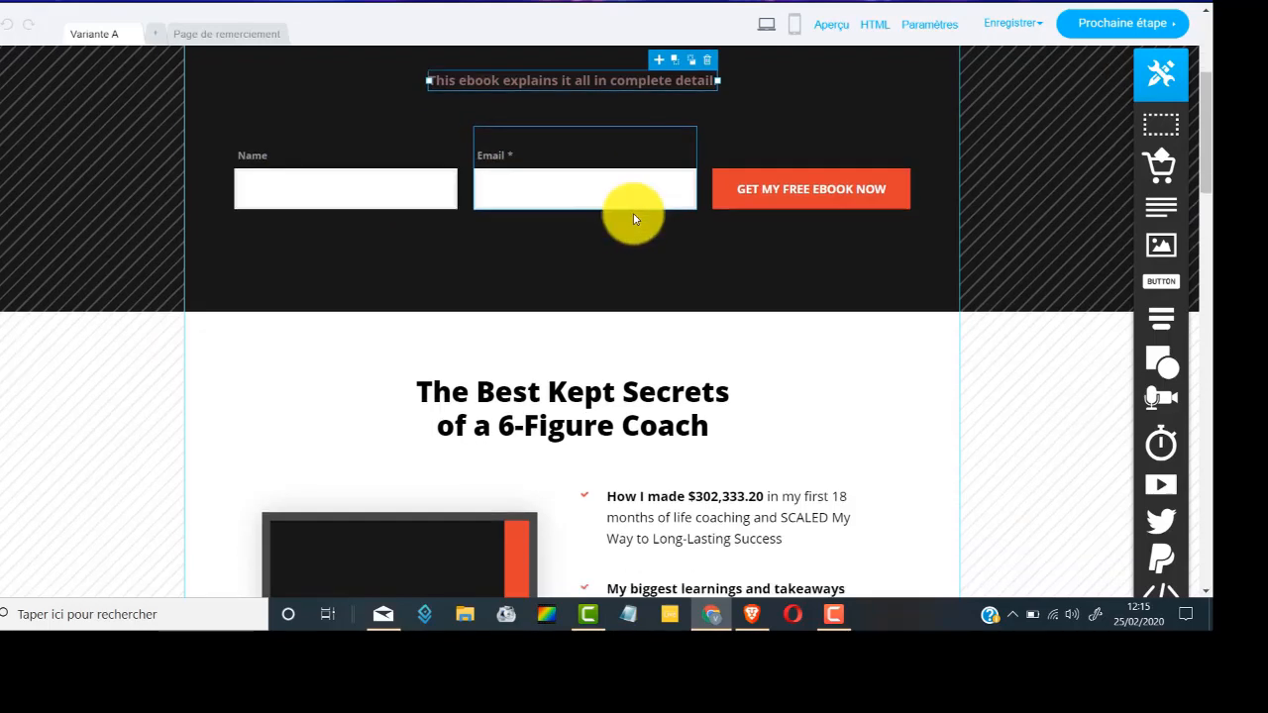
scroll(523, 212, down, 12)
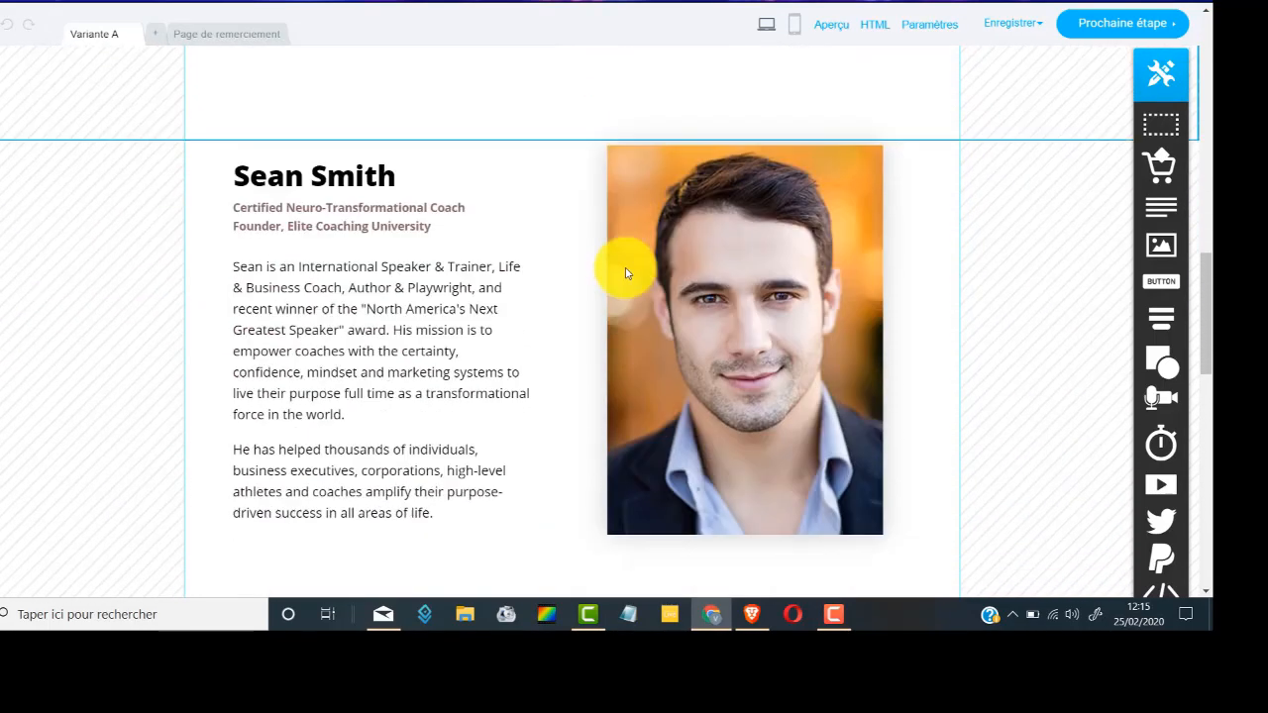
scroll(625, 273, down, 4)
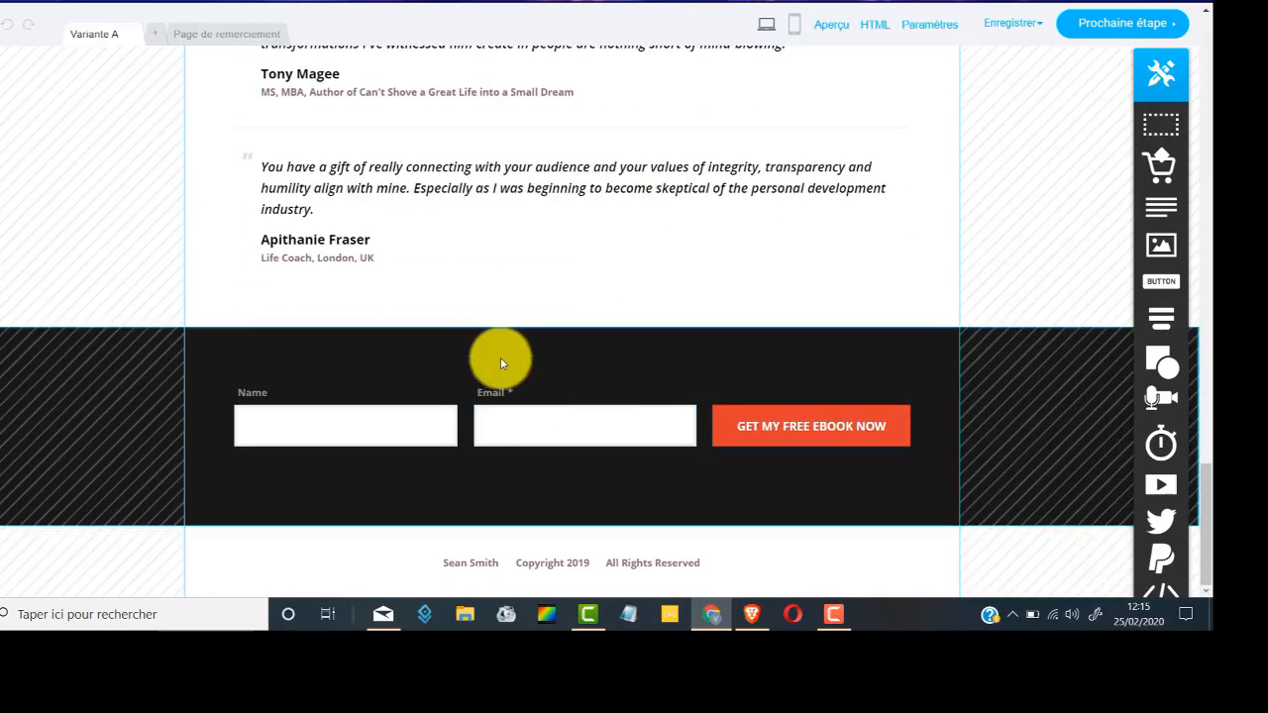
scroll(498, 360, up, 10)
scroll(560, 378, up, 10)
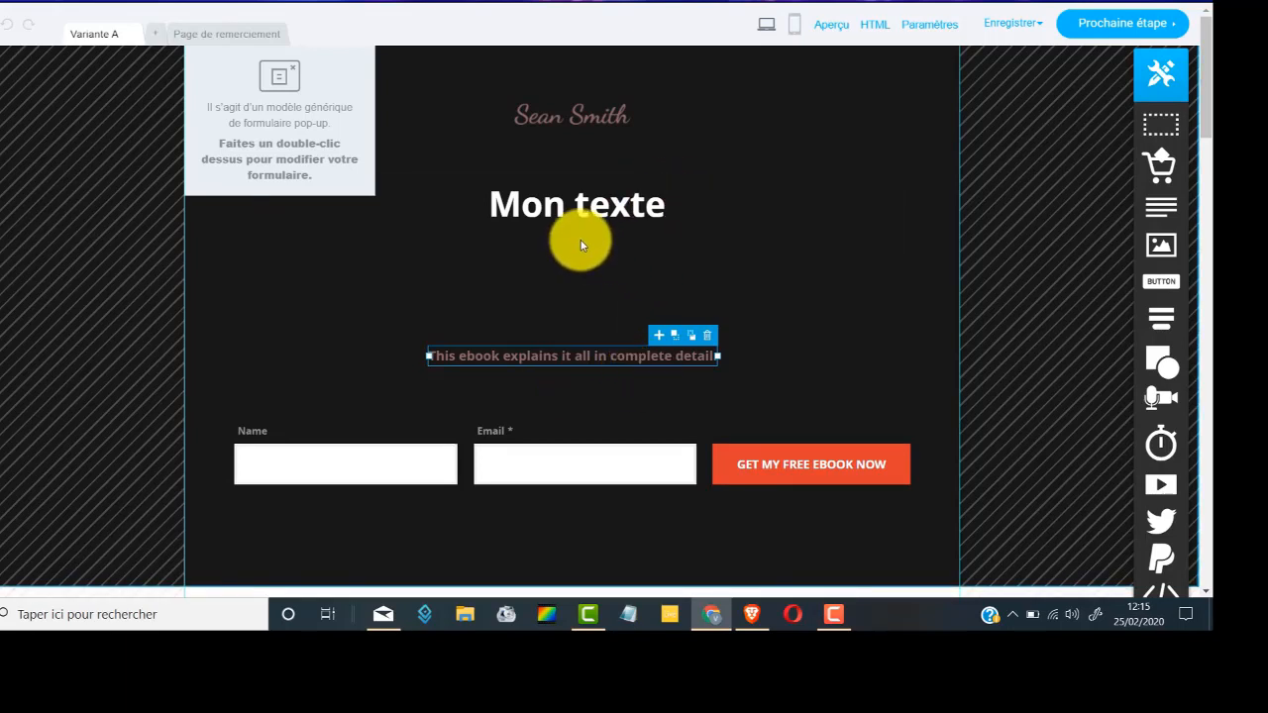
Step: Continue to the signup page's settings and enter "Description" as its SEO description
click(1116, 25)
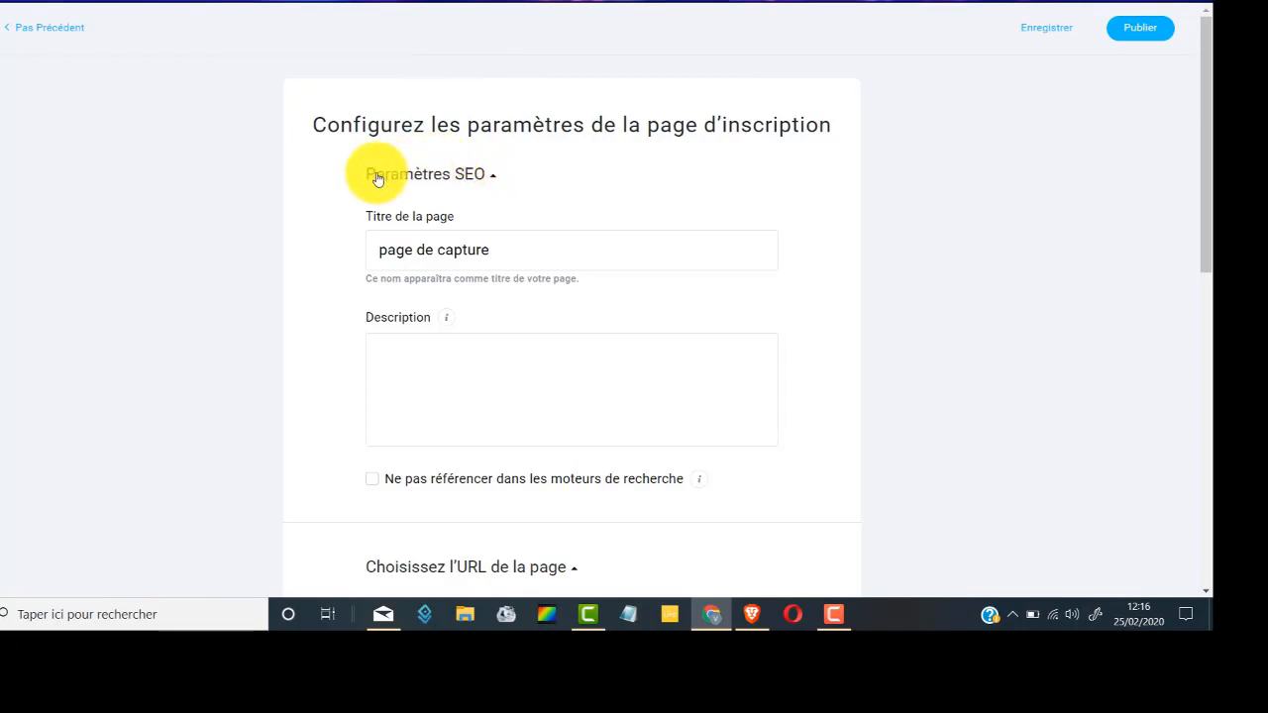
scroll(446, 253, down, 2)
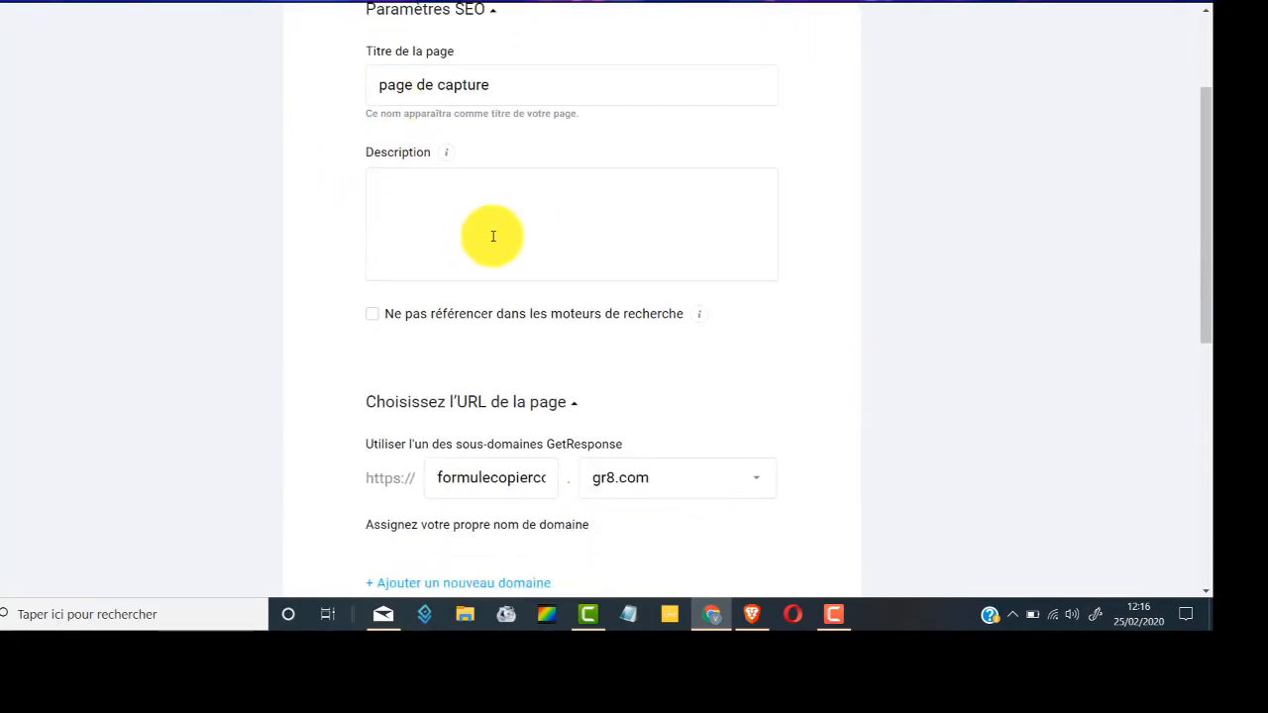
click(420, 197)
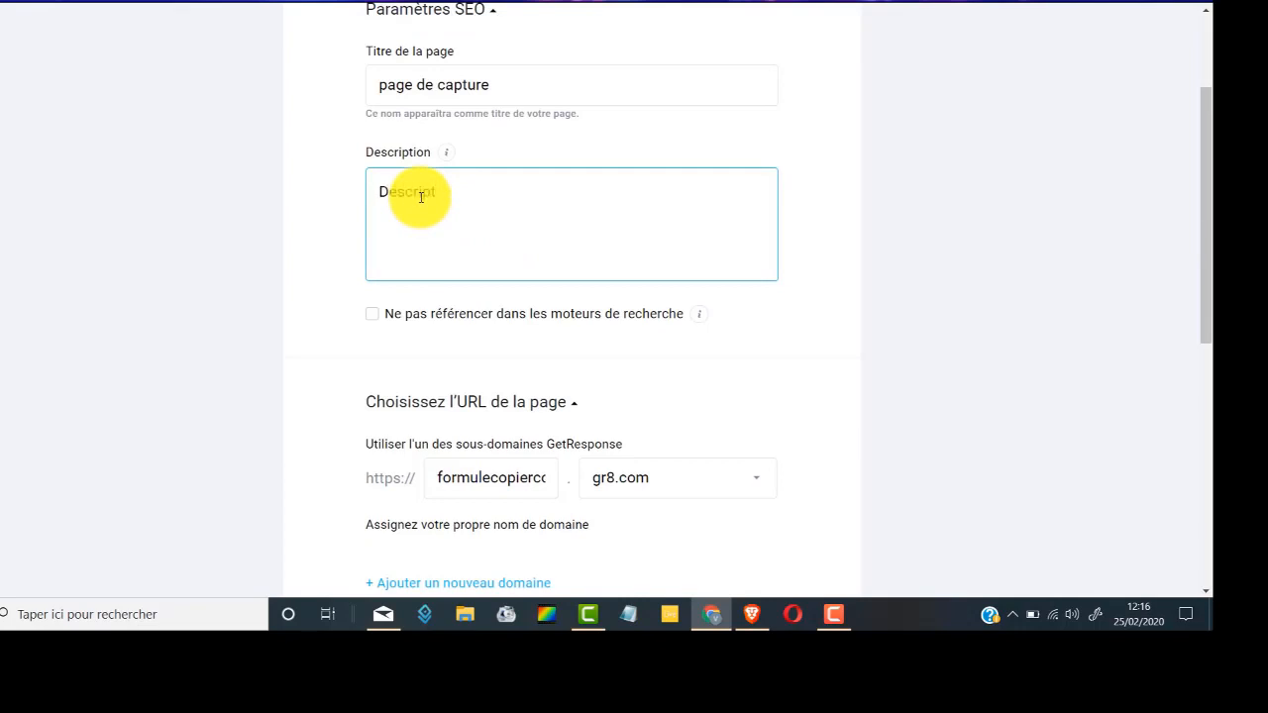
scroll(510, 89, down, 2)
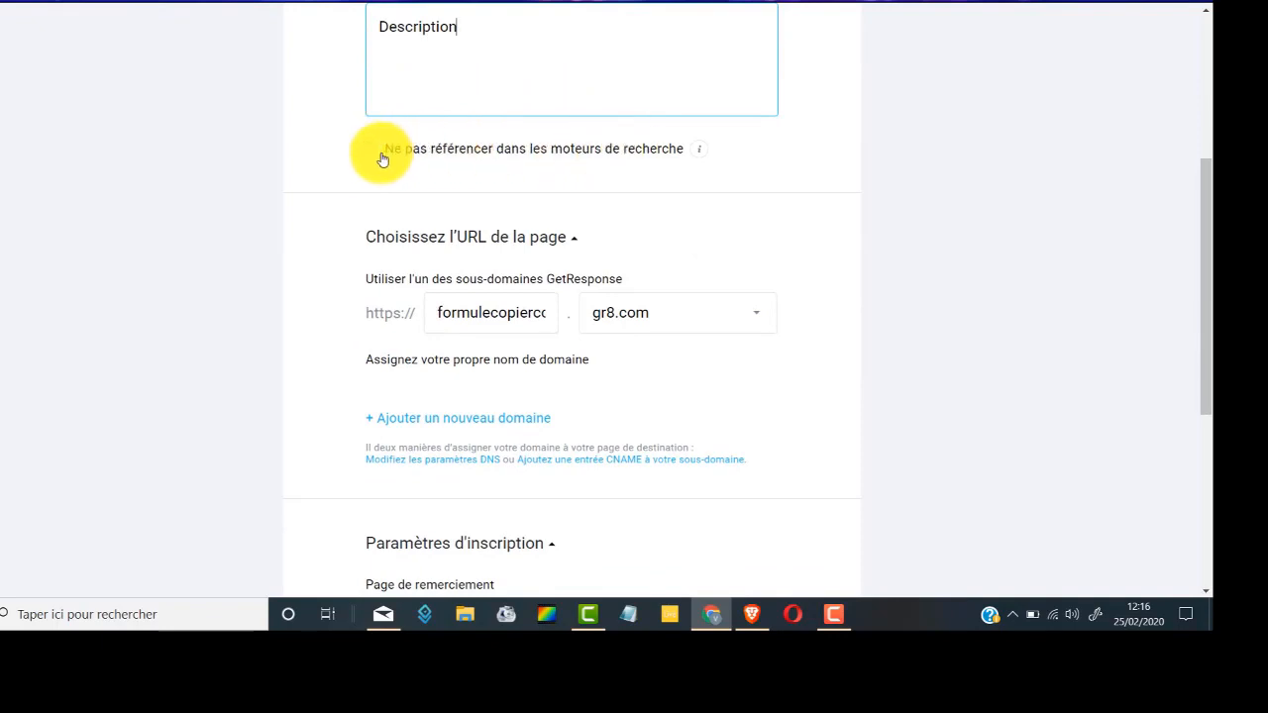
Step: Set the thank-you page to "Page de remerciement par défaut" and publish the signup page
scroll(438, 212, down, 1)
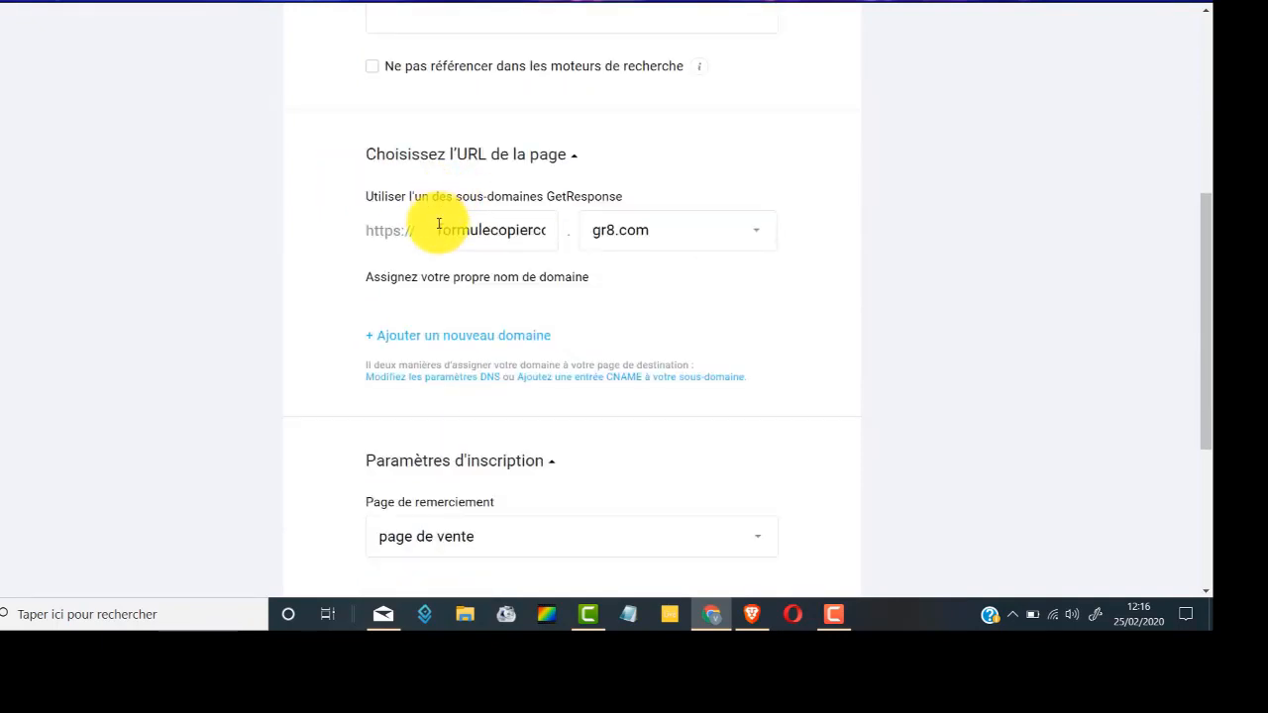
drag(439, 224, 582, 231)
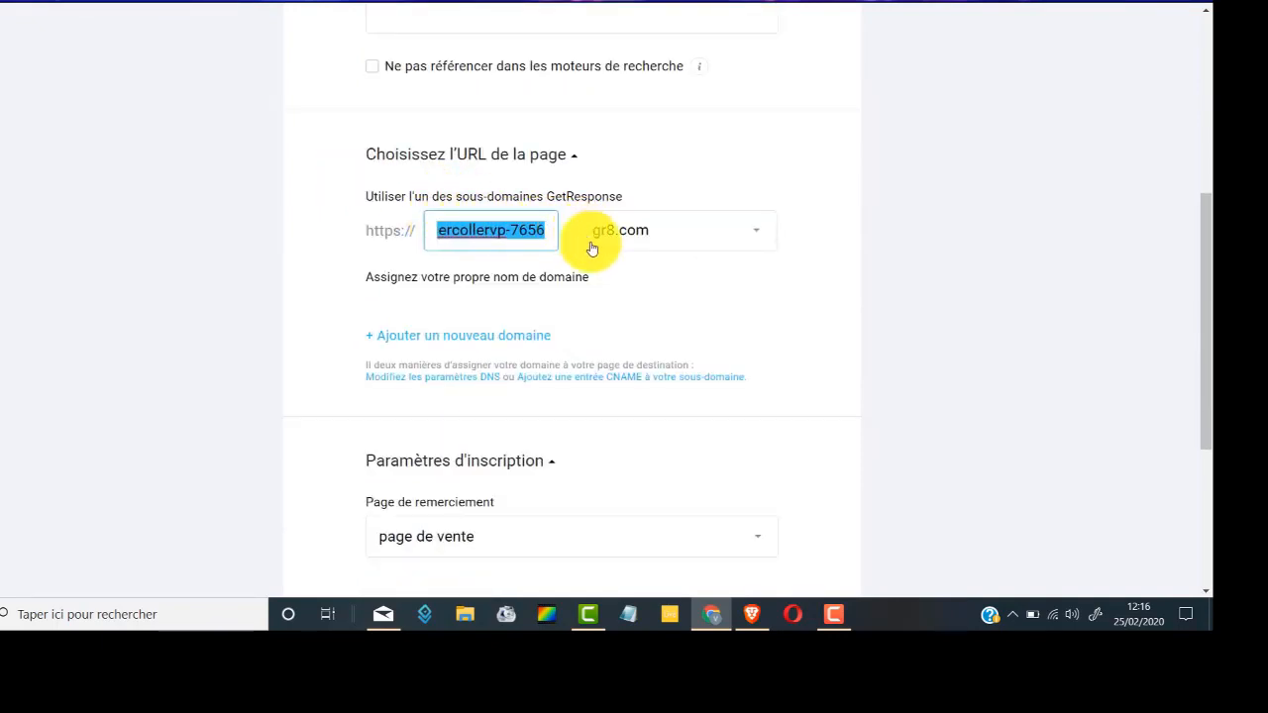
scroll(976, 205, down, 1)
scroll(975, 205, down, 1)
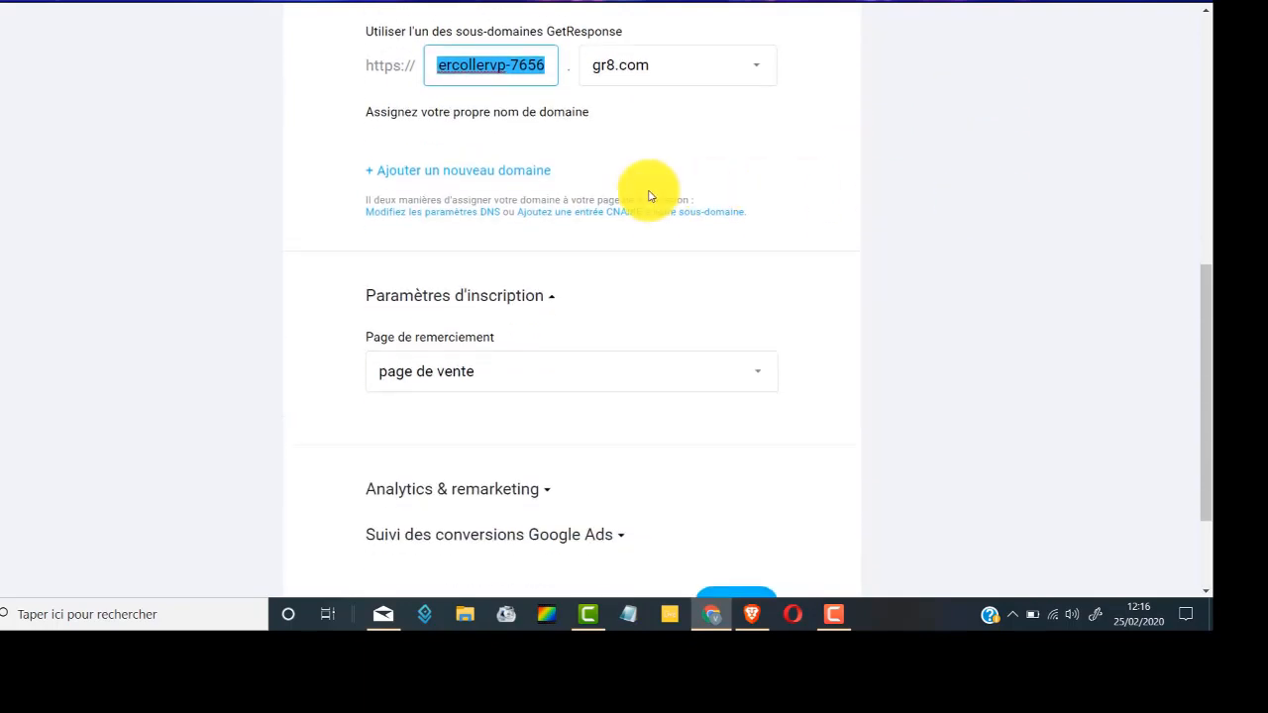
scroll(485, 178, down, 2)
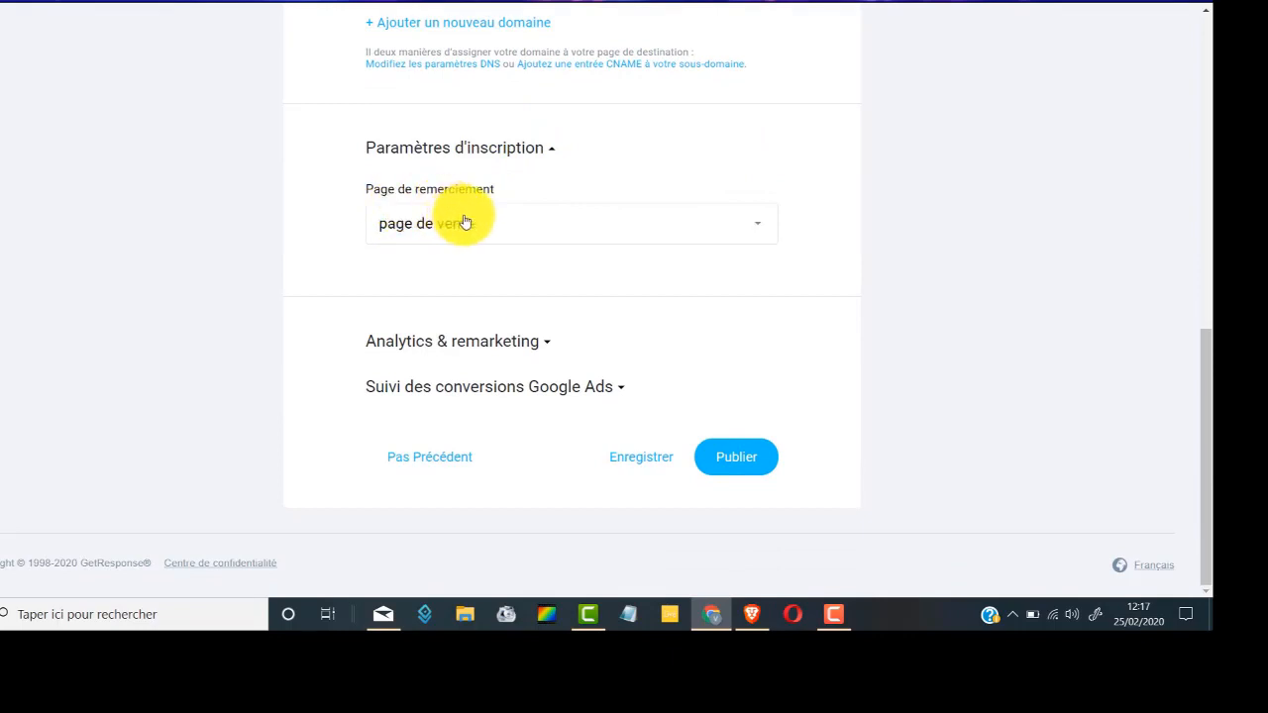
click(699, 226)
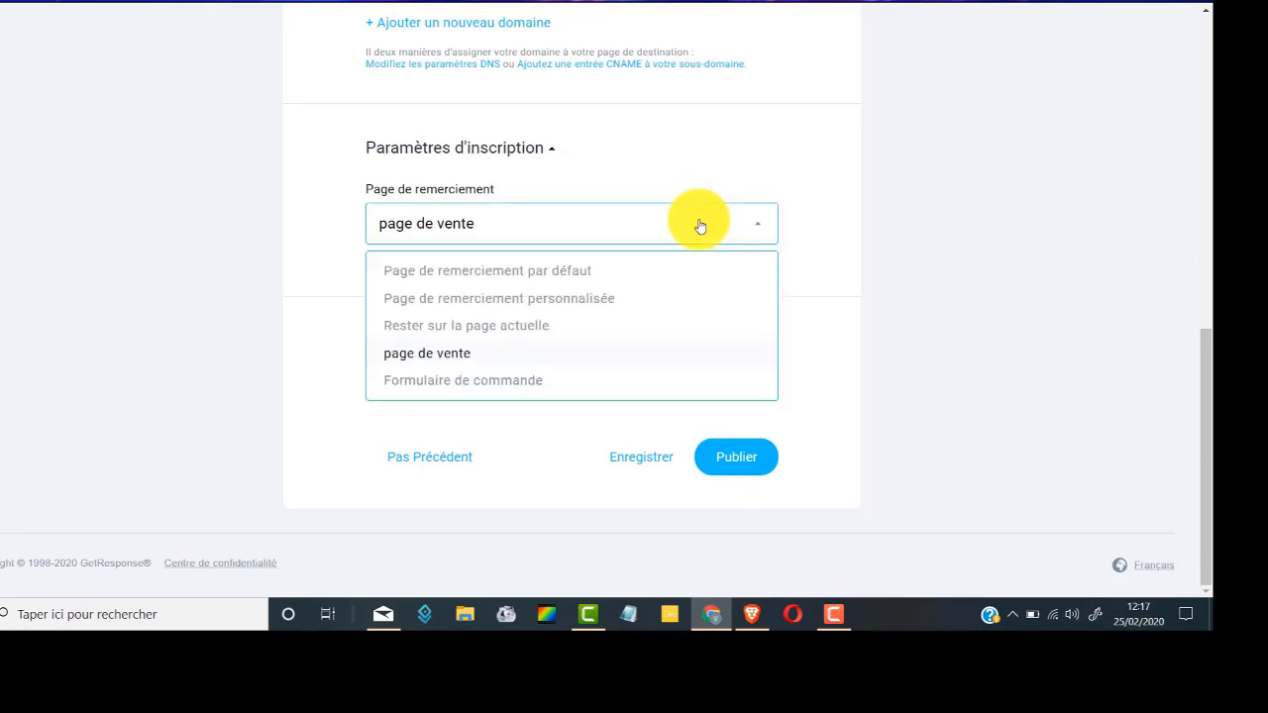
click(539, 280)
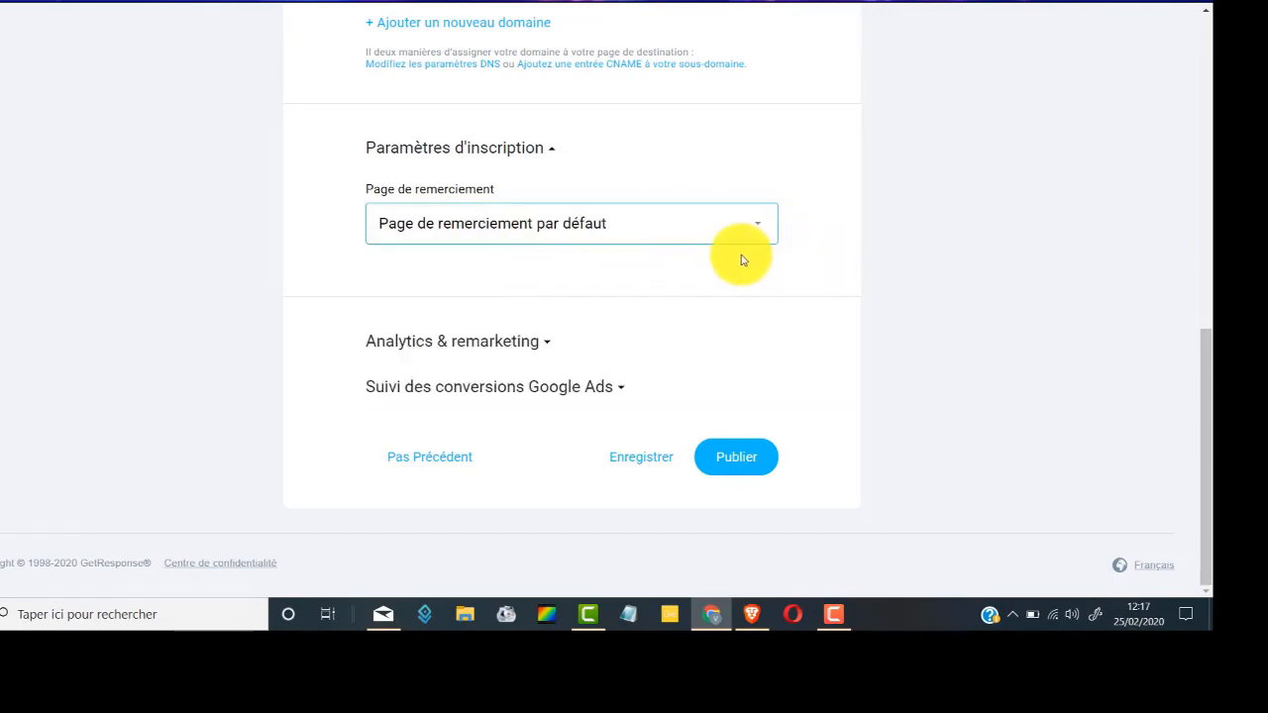
click(743, 457)
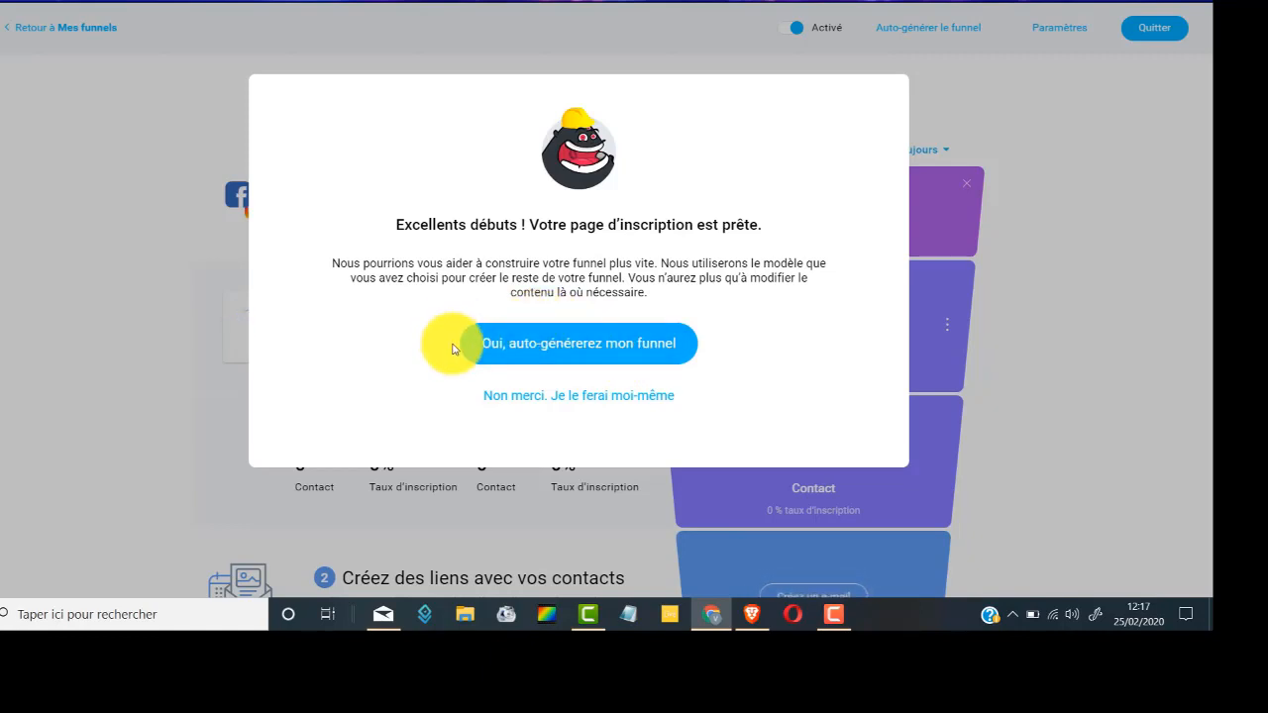
Step: Have the rest of the funnel auto-generated, go to the funnel, and dismiss the Social Ads Creator and Facebook ads offer
click(582, 351)
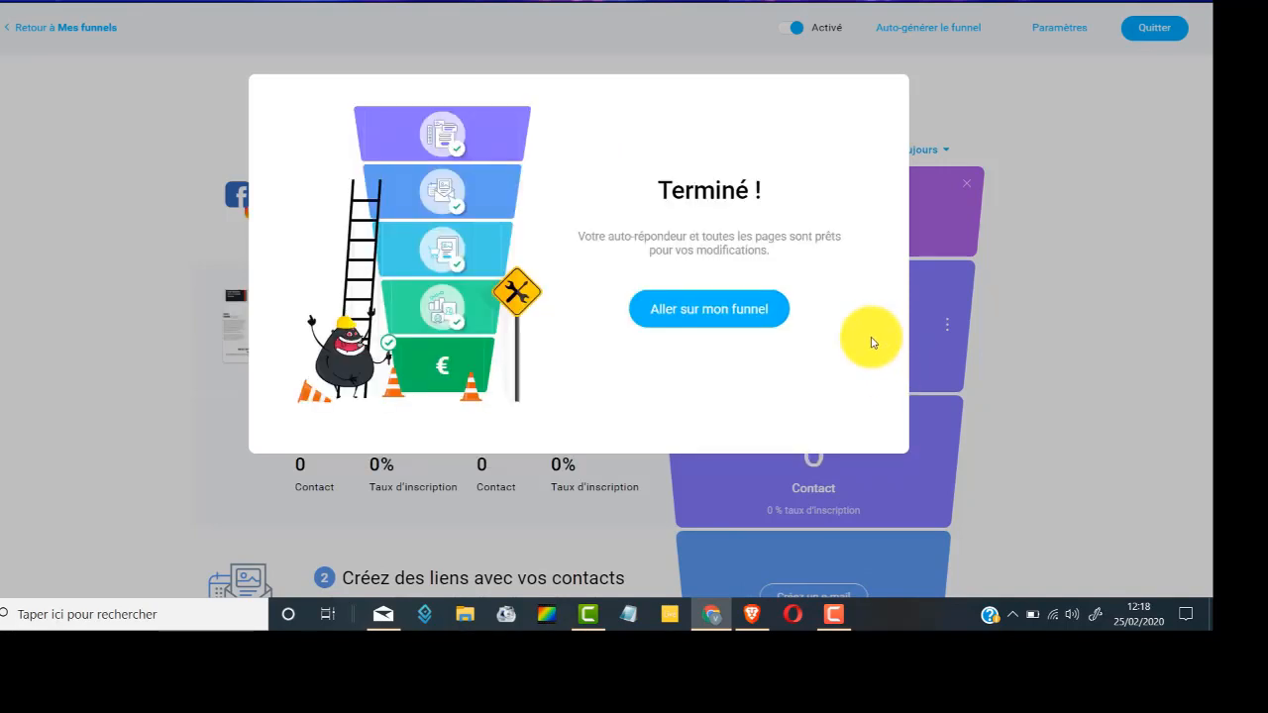
click(720, 310)
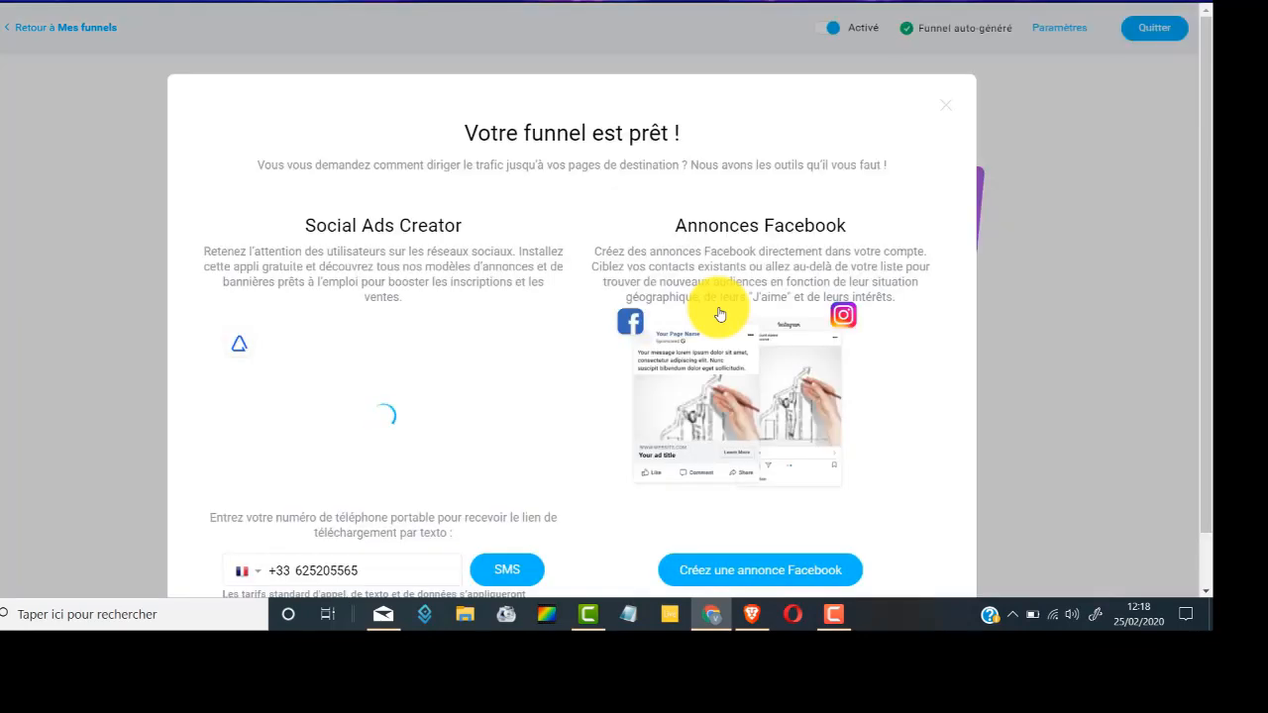
scroll(678, 265, down, 1)
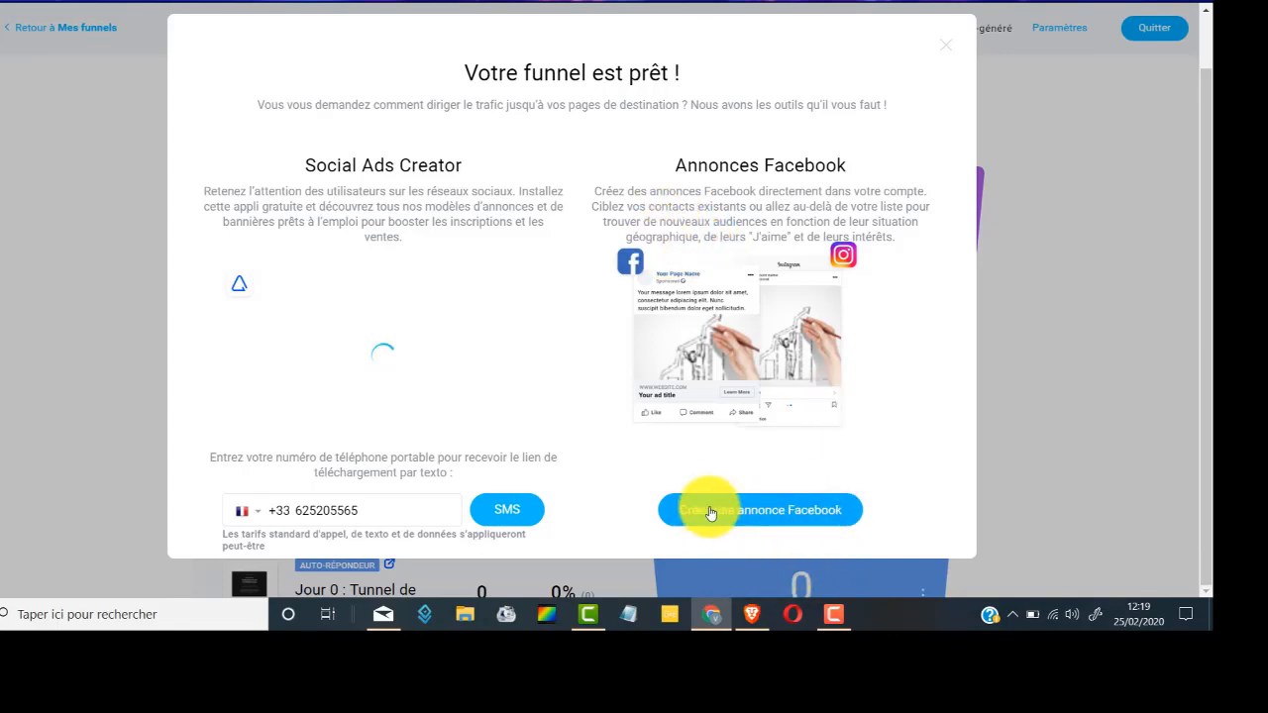
scroll(870, 515, up, 1)
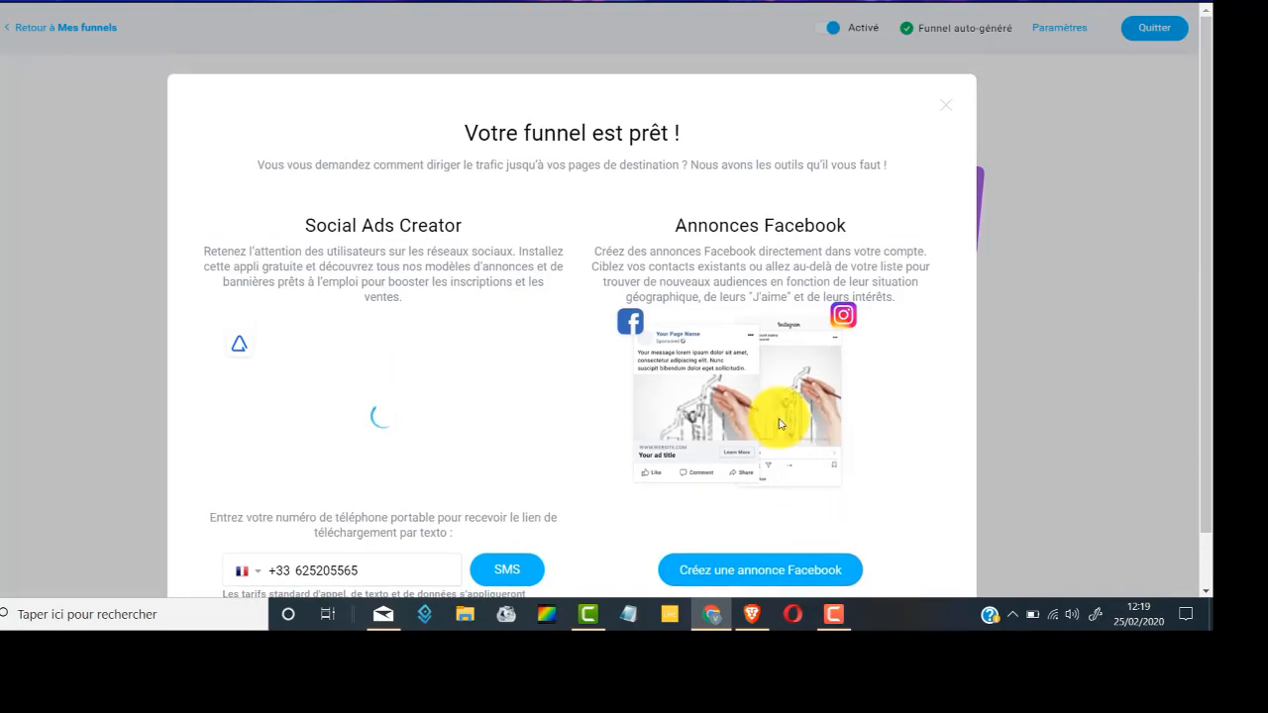
scroll(775, 417, down, 1)
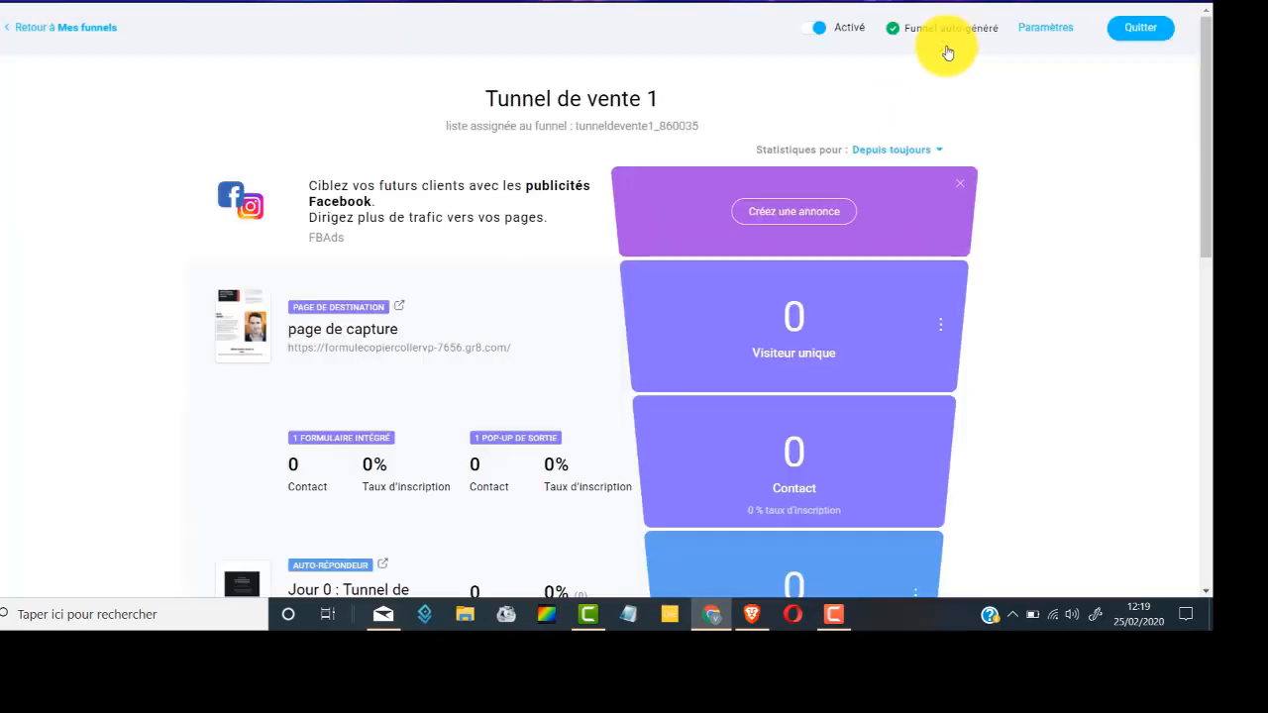
click(948, 49)
Step: Remove the Facebook ad stage above the landing page stage of the funnel
scroll(1024, 241, down, 3)
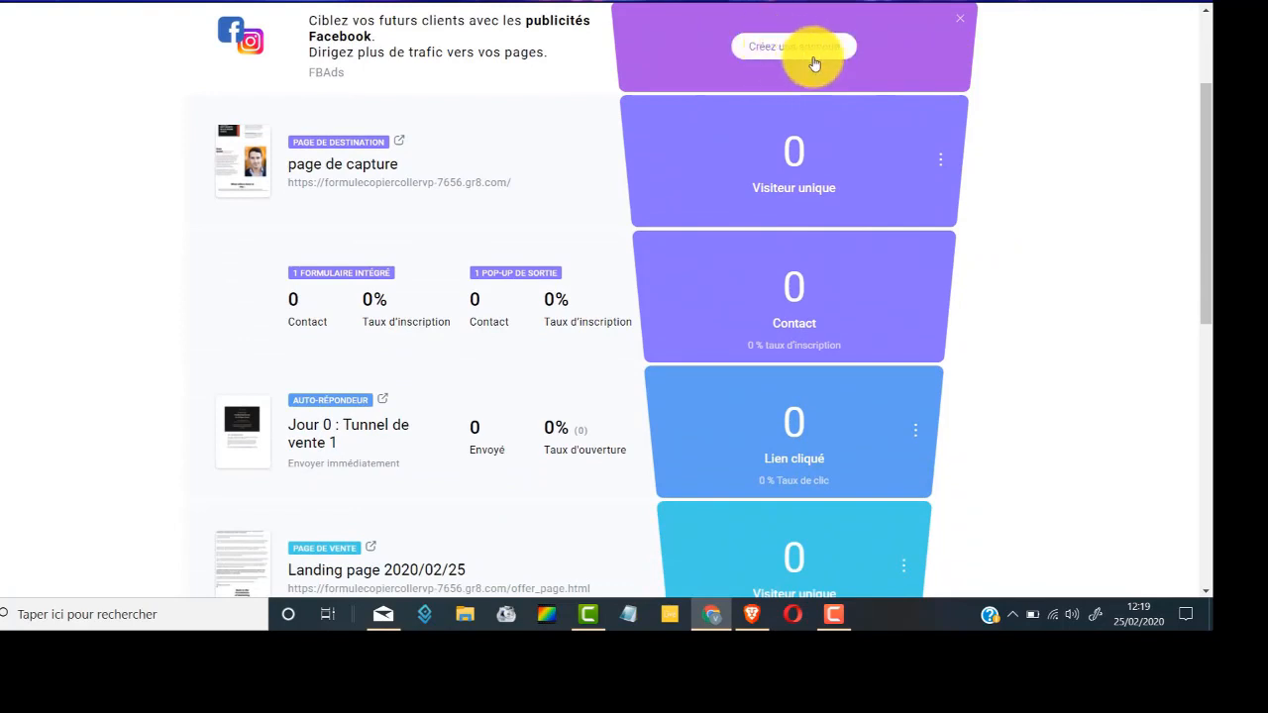
scroll(991, 43, up, 1)
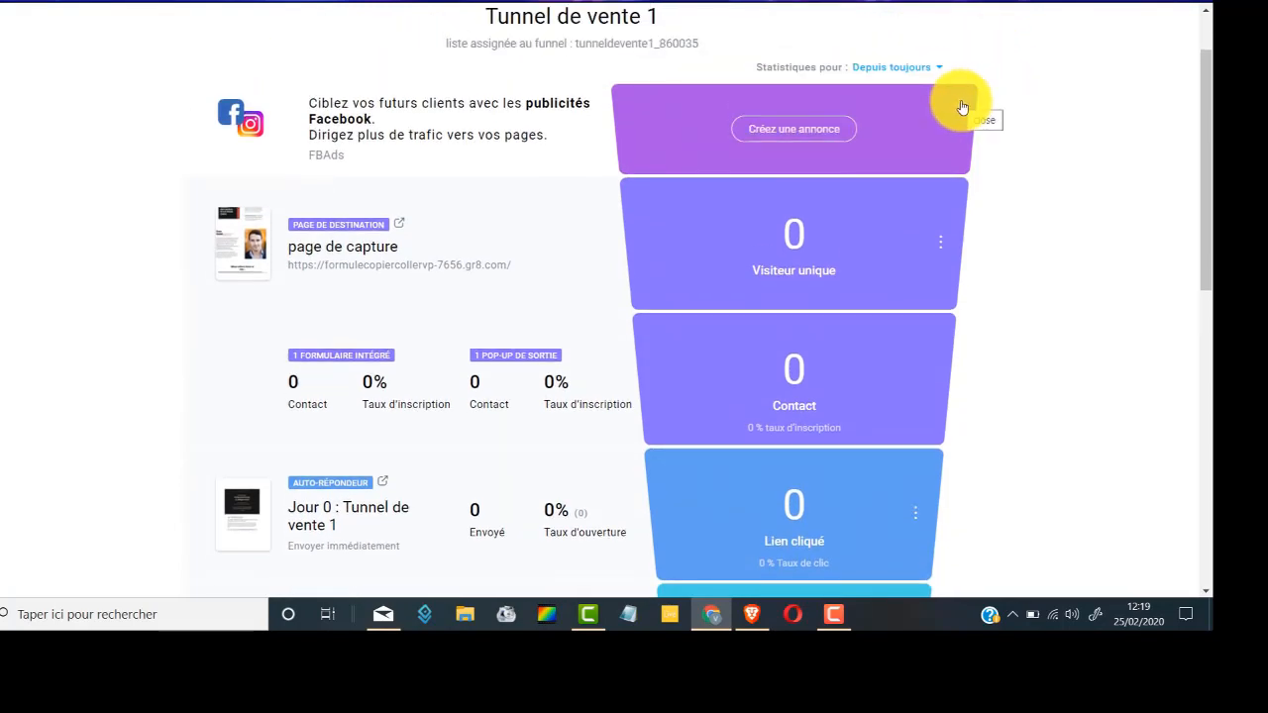
click(961, 106)
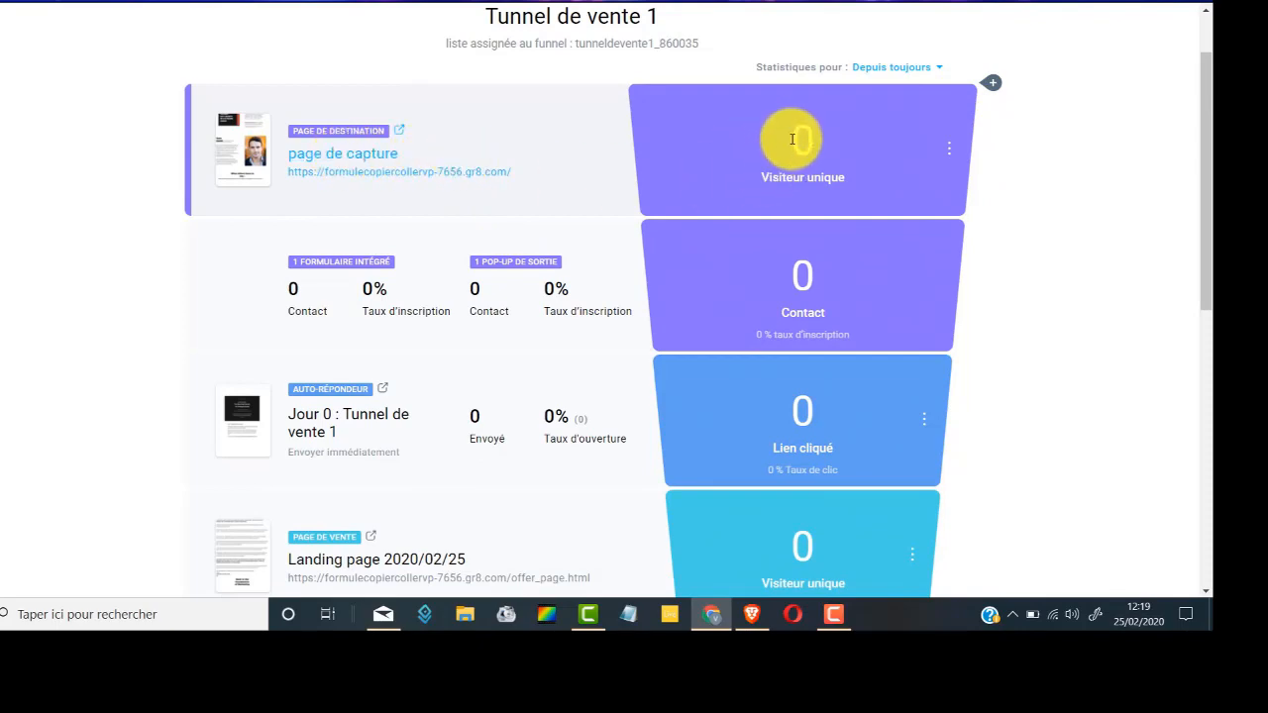
Step: Review the statistics of the funnel's stages, from the landing page's unique visitors to the orders
scroll(806, 158, down, 3)
scroll(820, 309, up, 4)
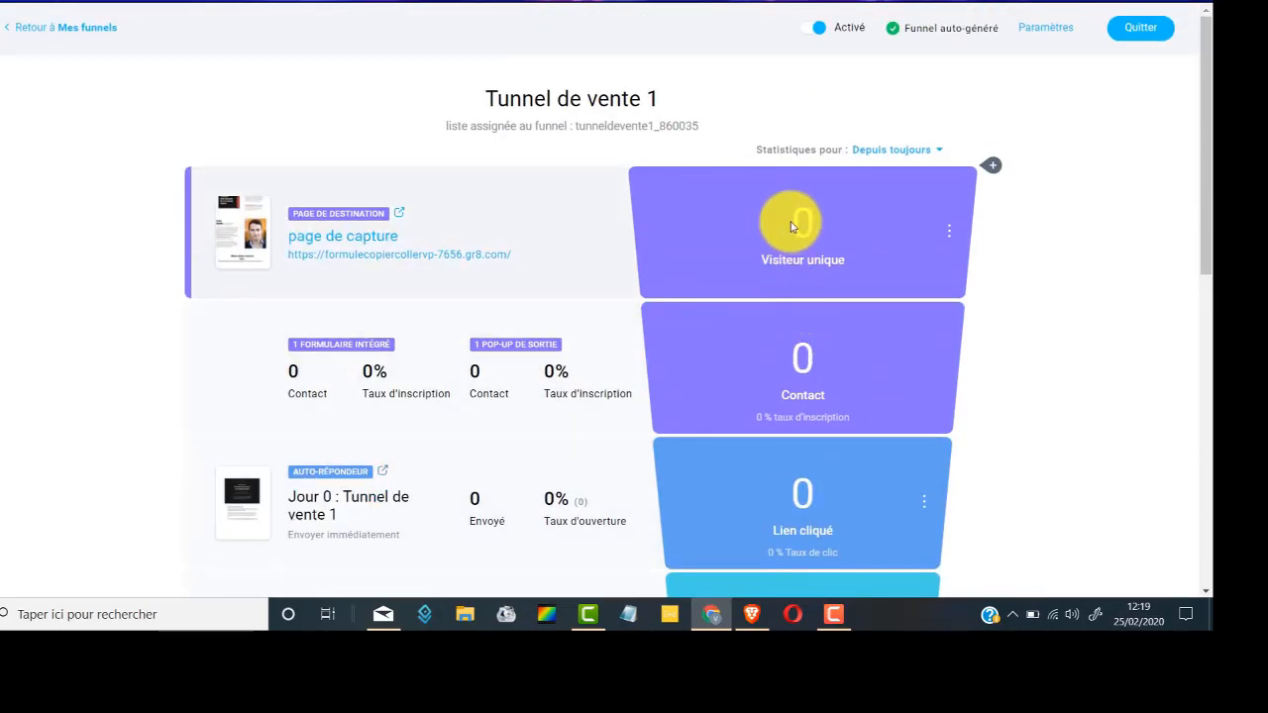
drag(790, 228, 819, 228)
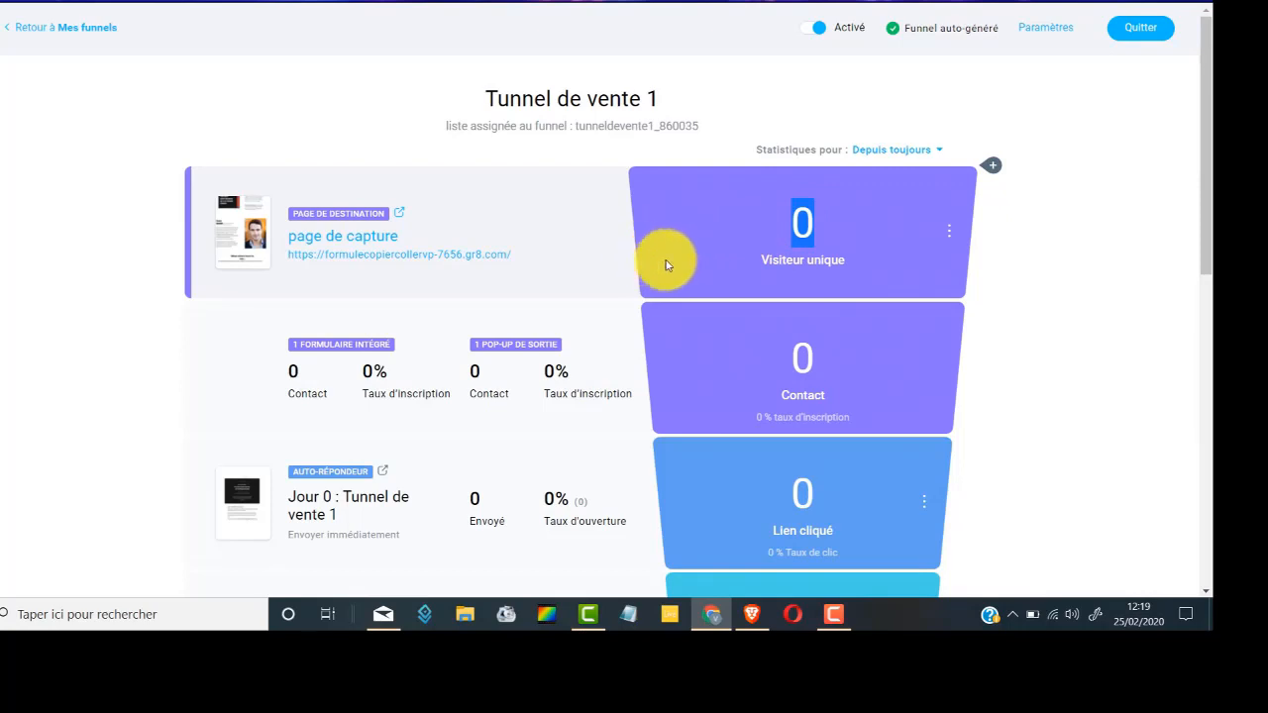
scroll(758, 317, down, 2)
scroll(656, 242, up, 1)
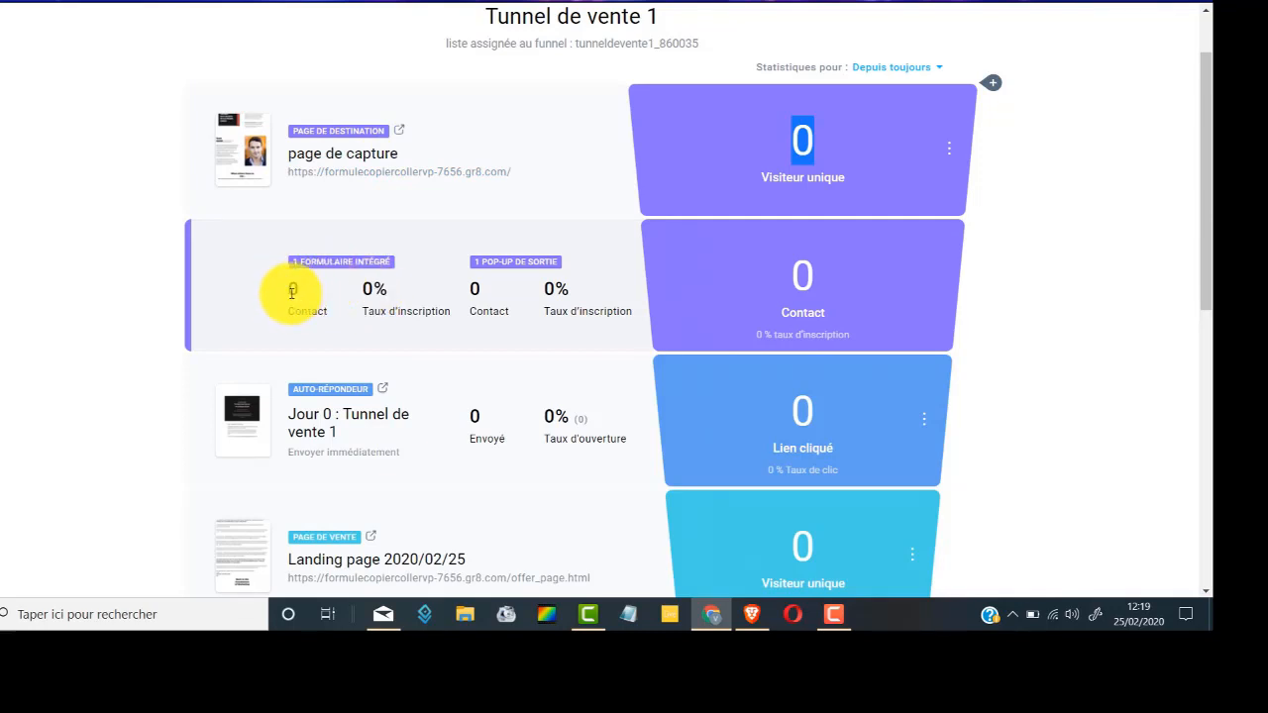
scroll(507, 291, down, 2)
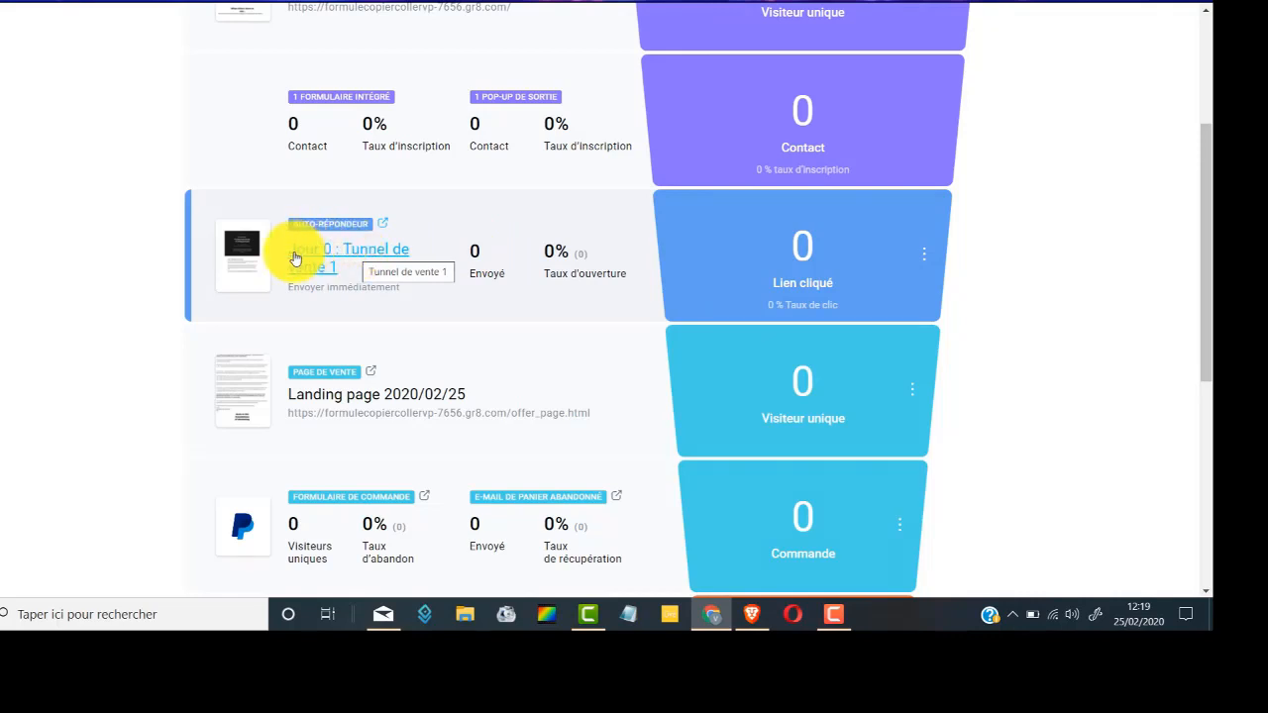
Step: Open the funnel's "Jour 0" auto-responder and check its sending day, message timing and active weekdays
click(353, 256)
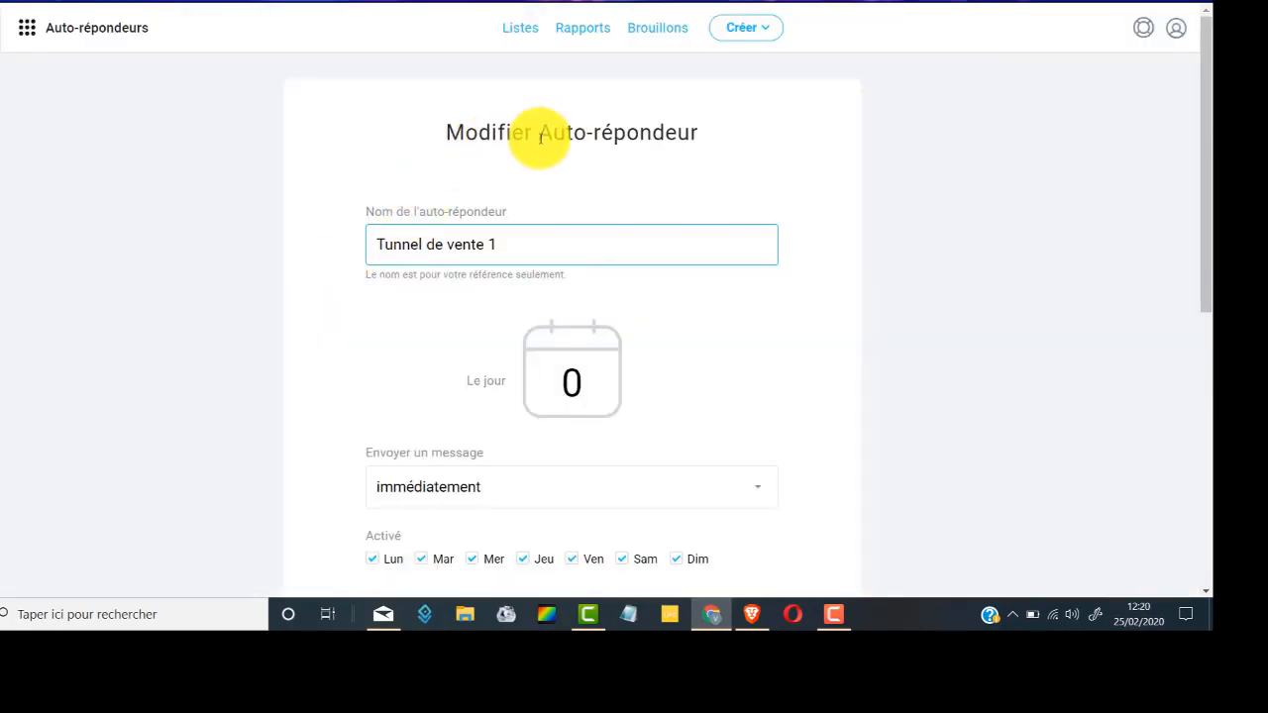
scroll(469, 306, down, 2)
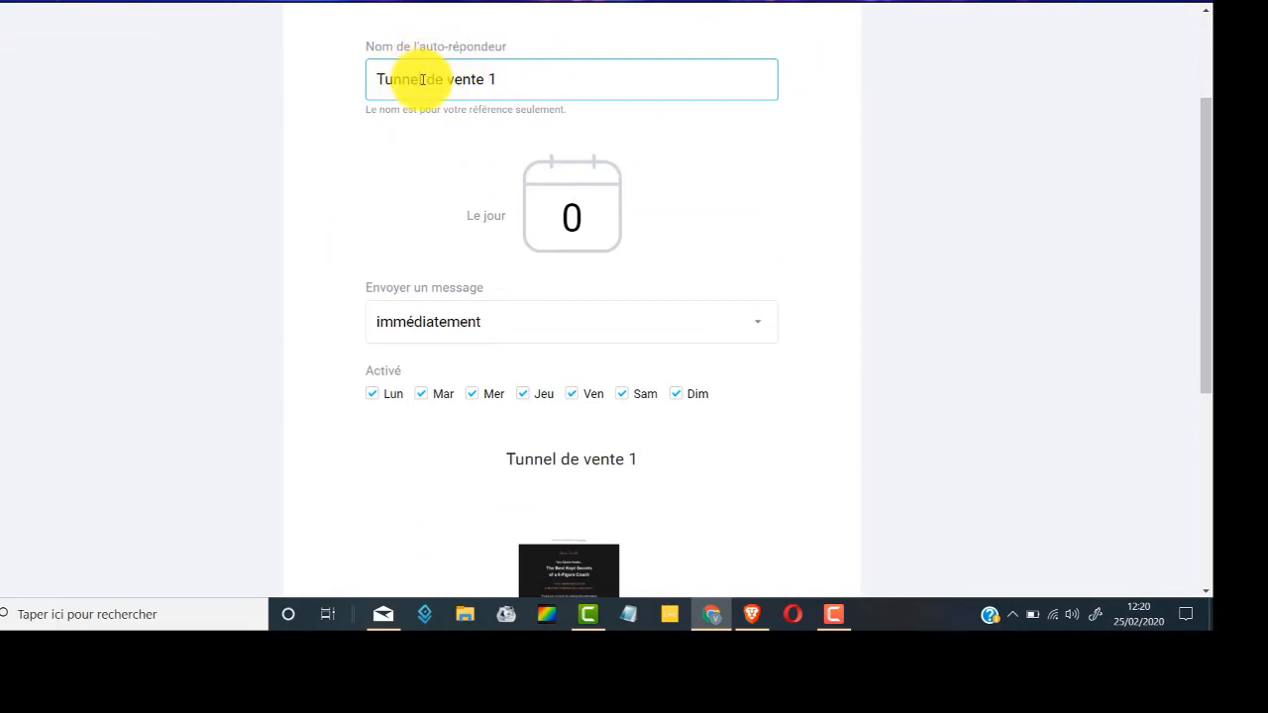
scroll(585, 145, down, 2)
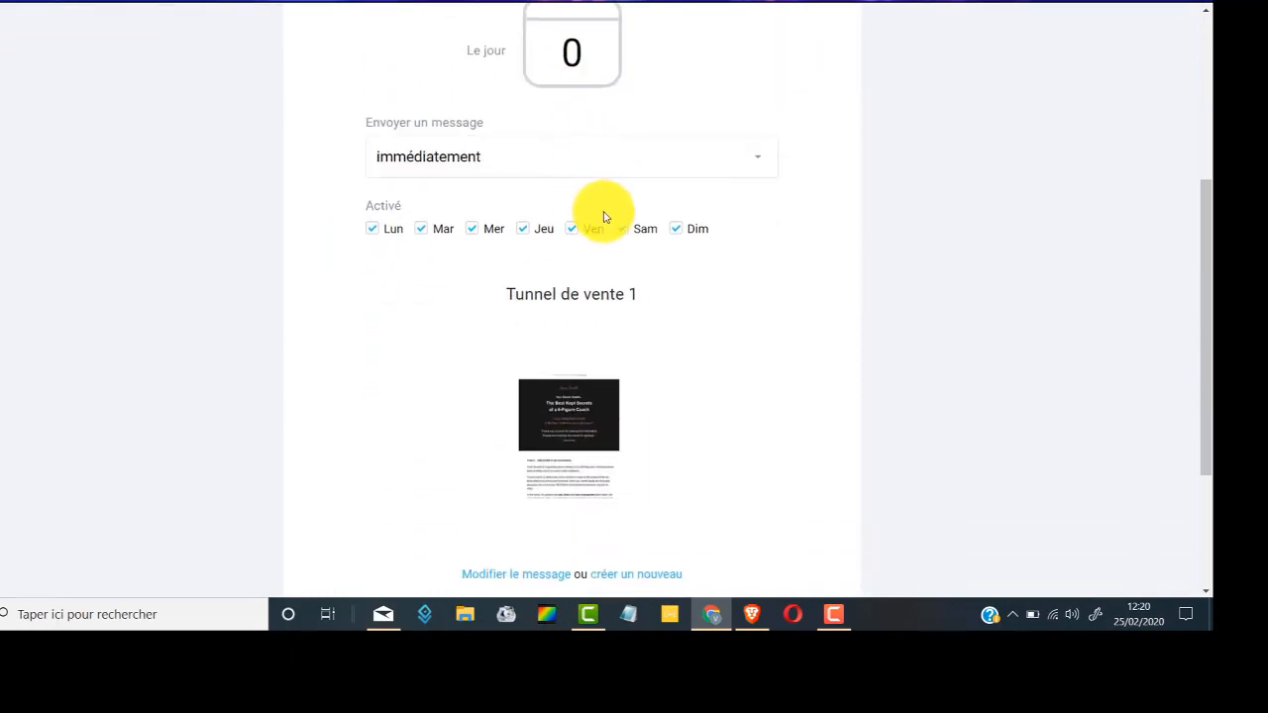
scroll(603, 216, up, 1)
click(583, 136)
double_click(585, 134)
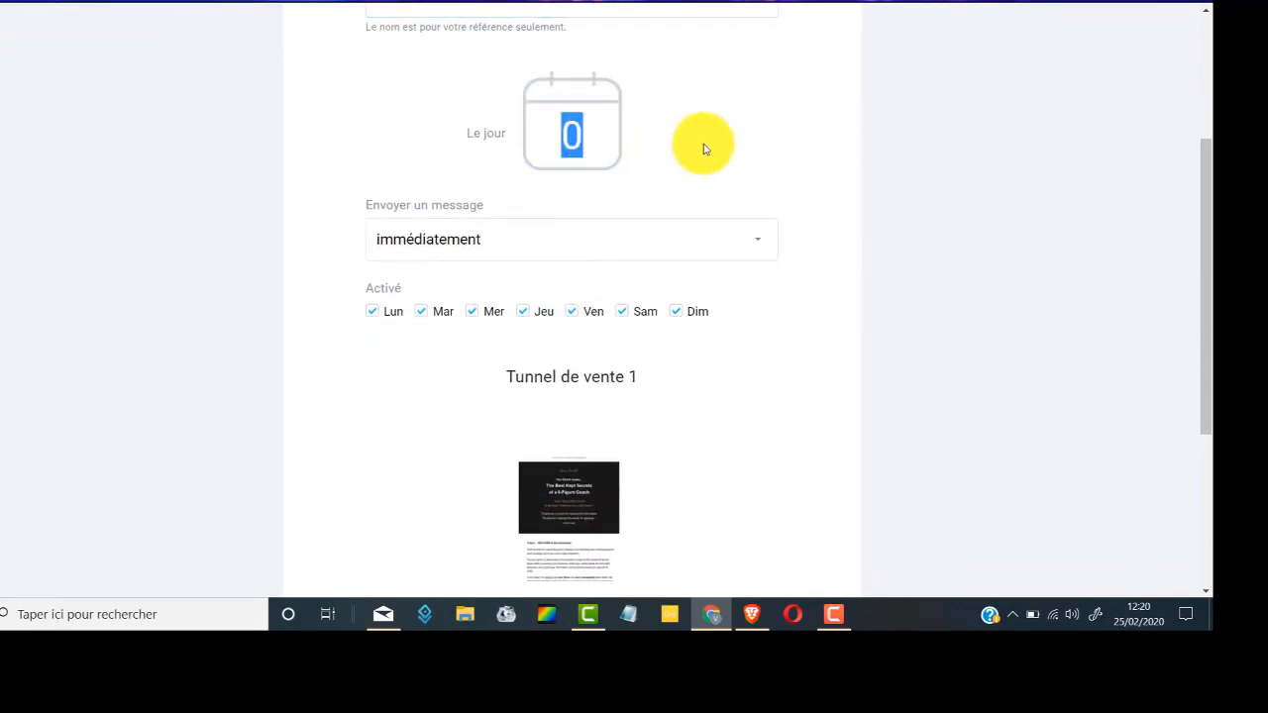
Step: Open the message of the "Jour 0" auto-responder for editing
scroll(702, 148, down, 2)
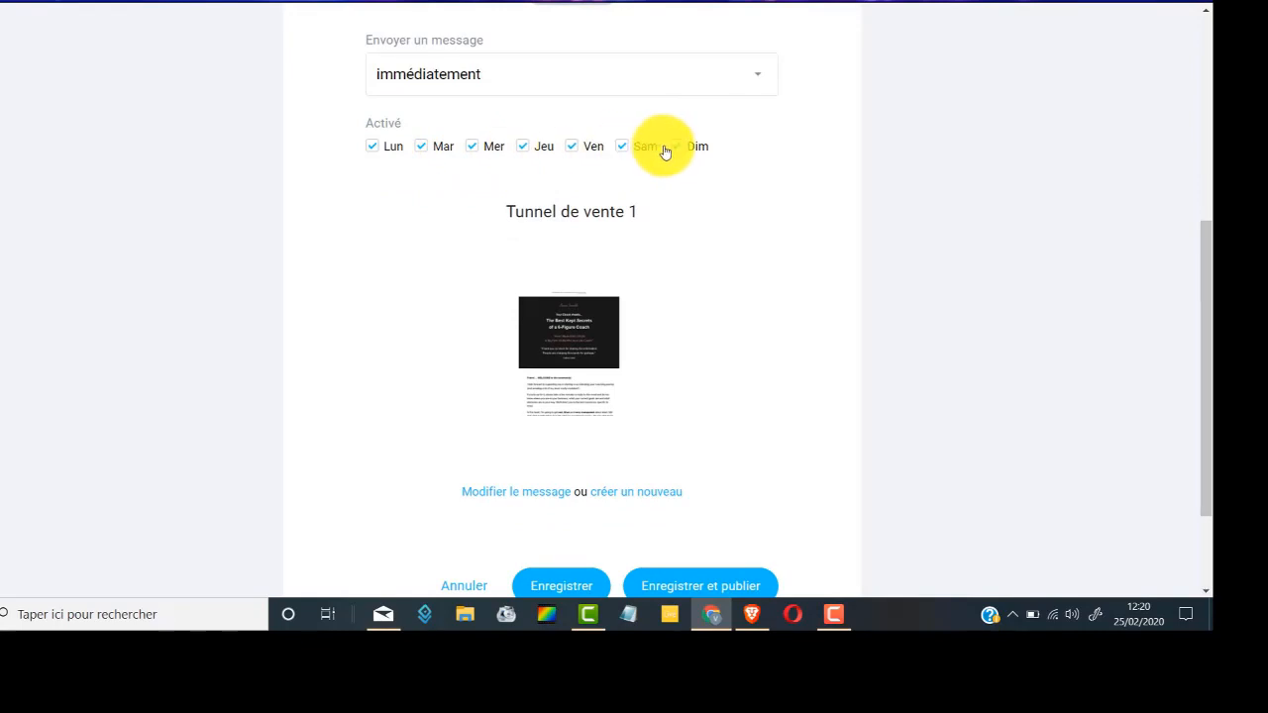
scroll(599, 218, down, 1)
scroll(606, 221, down, 2)
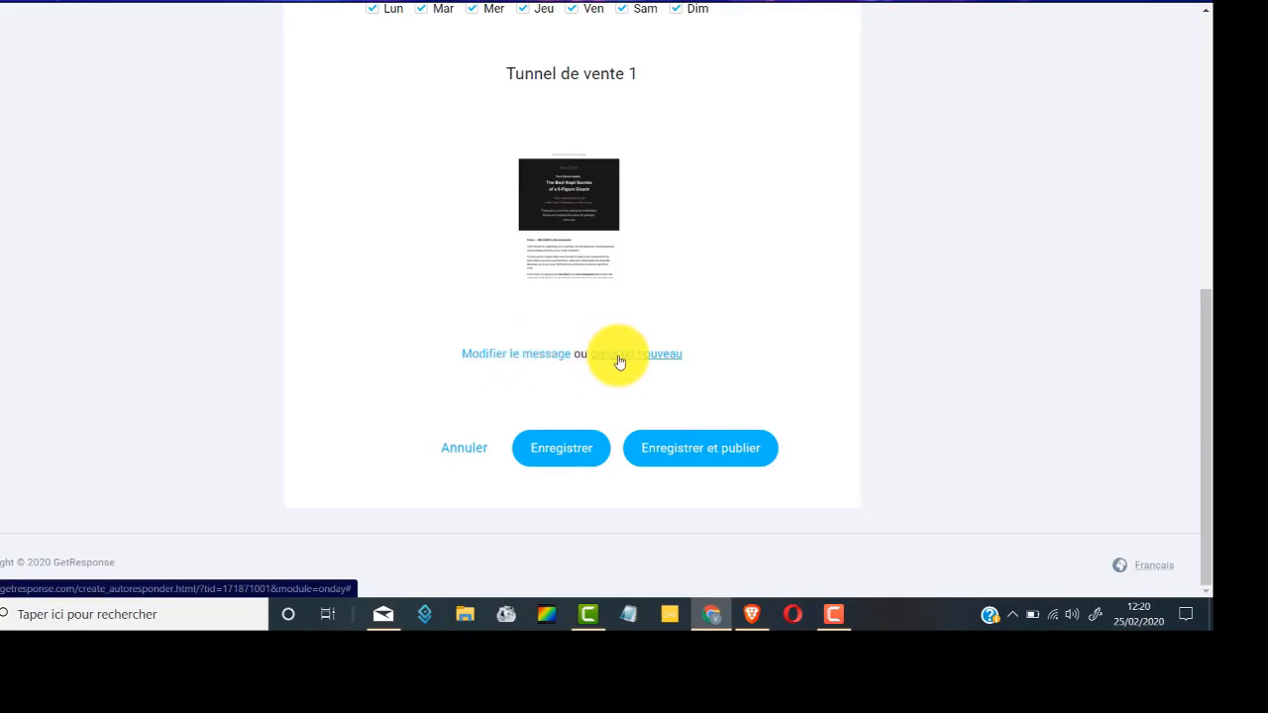
click(512, 359)
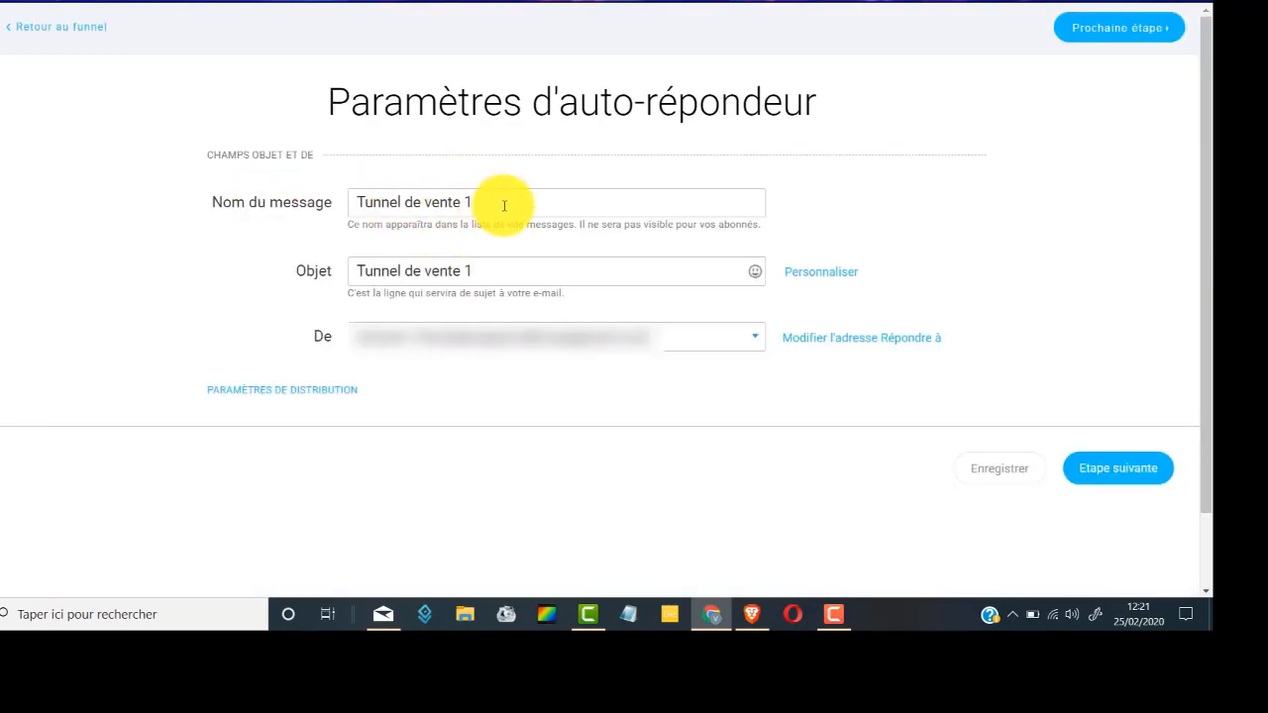
Step: Set the message's subject to "Ton ebook offert", keeping the message name, and continue to the email design
drag(504, 205, 334, 204)
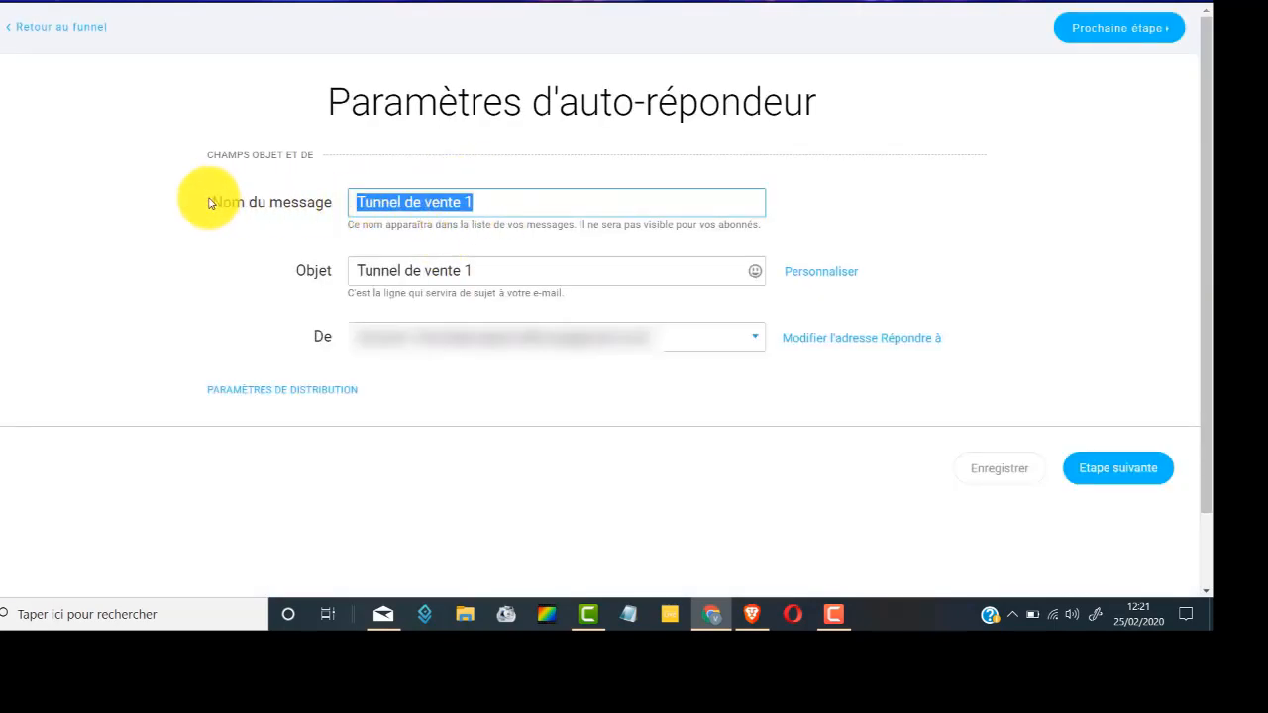
click(368, 203)
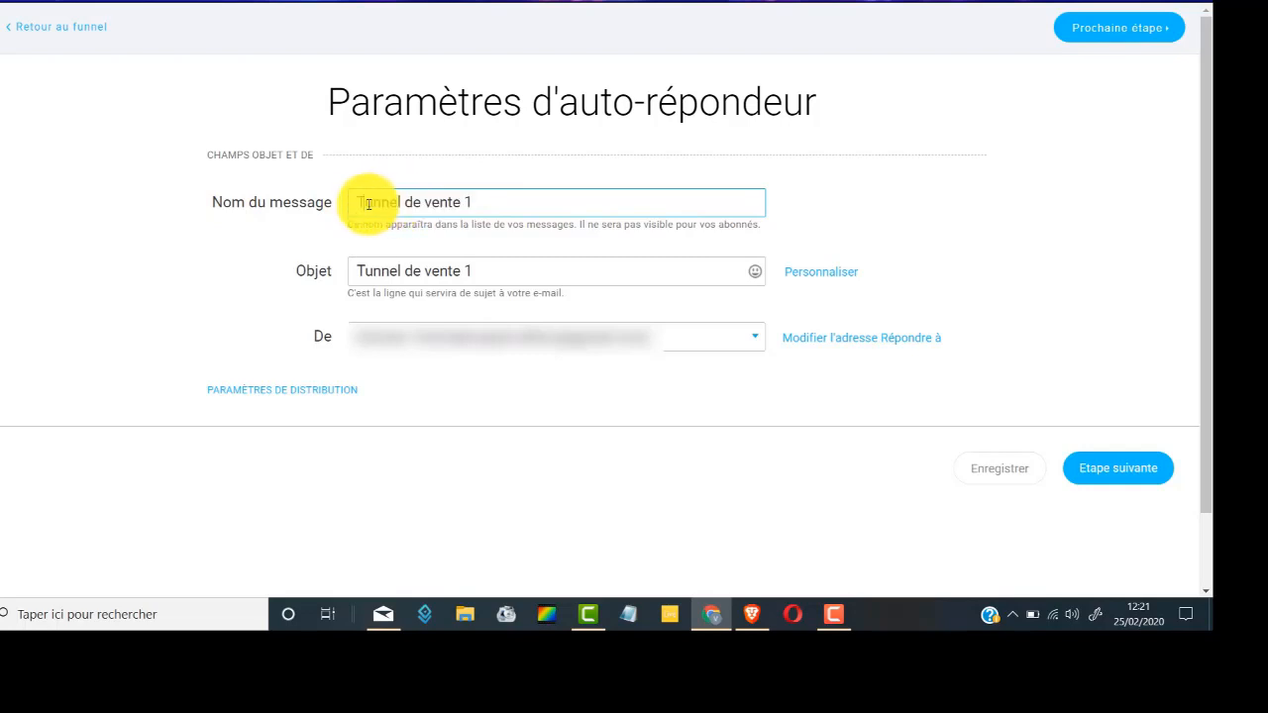
drag(354, 274, 712, 273)
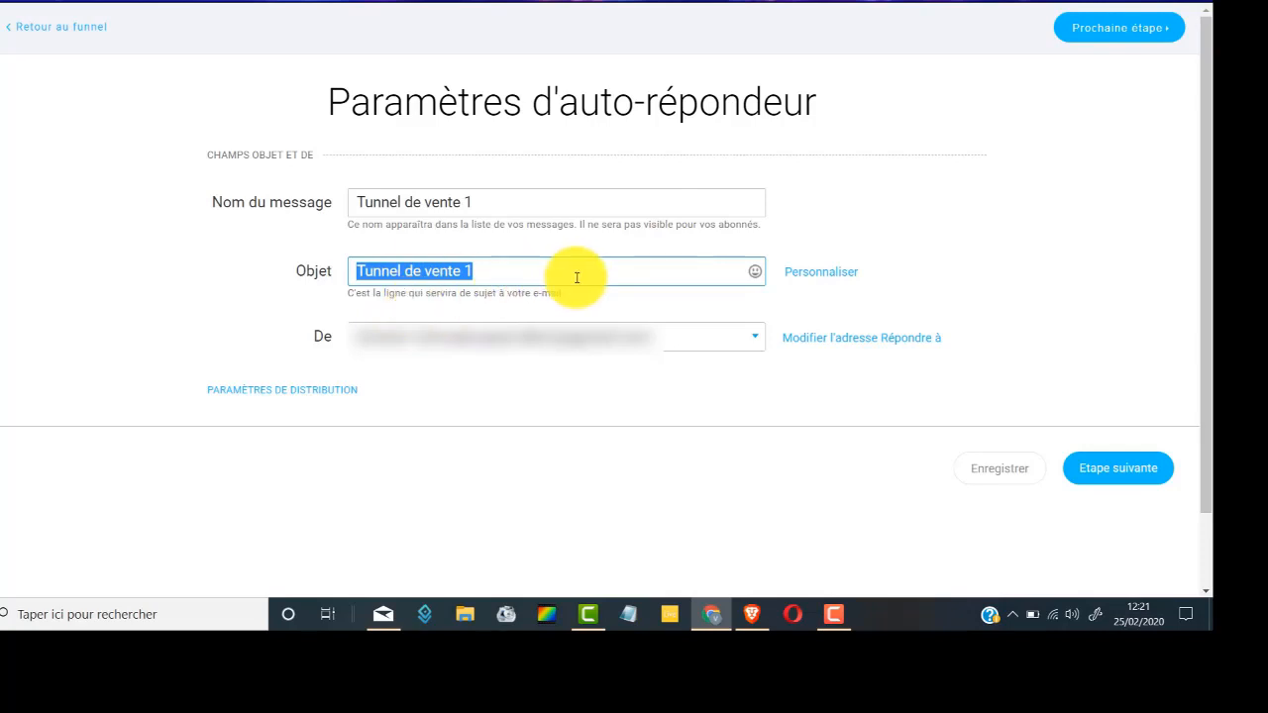
text(Ton ebook offert)
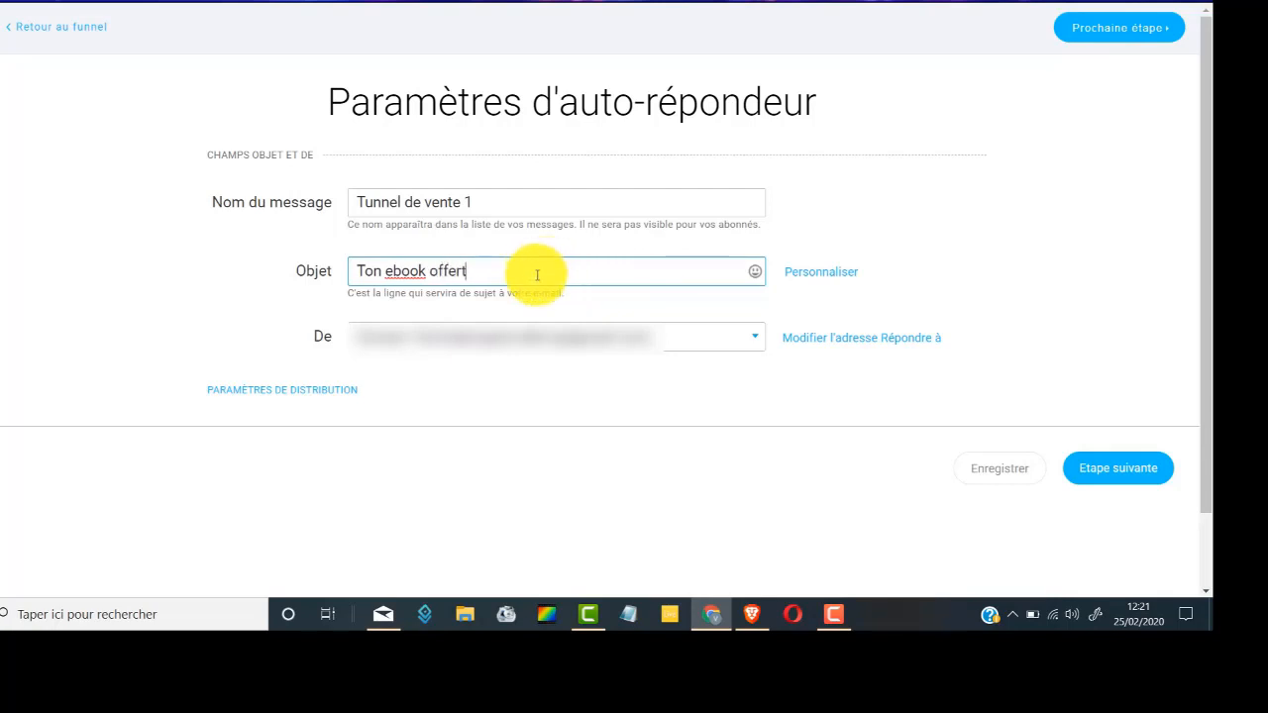
click(1143, 480)
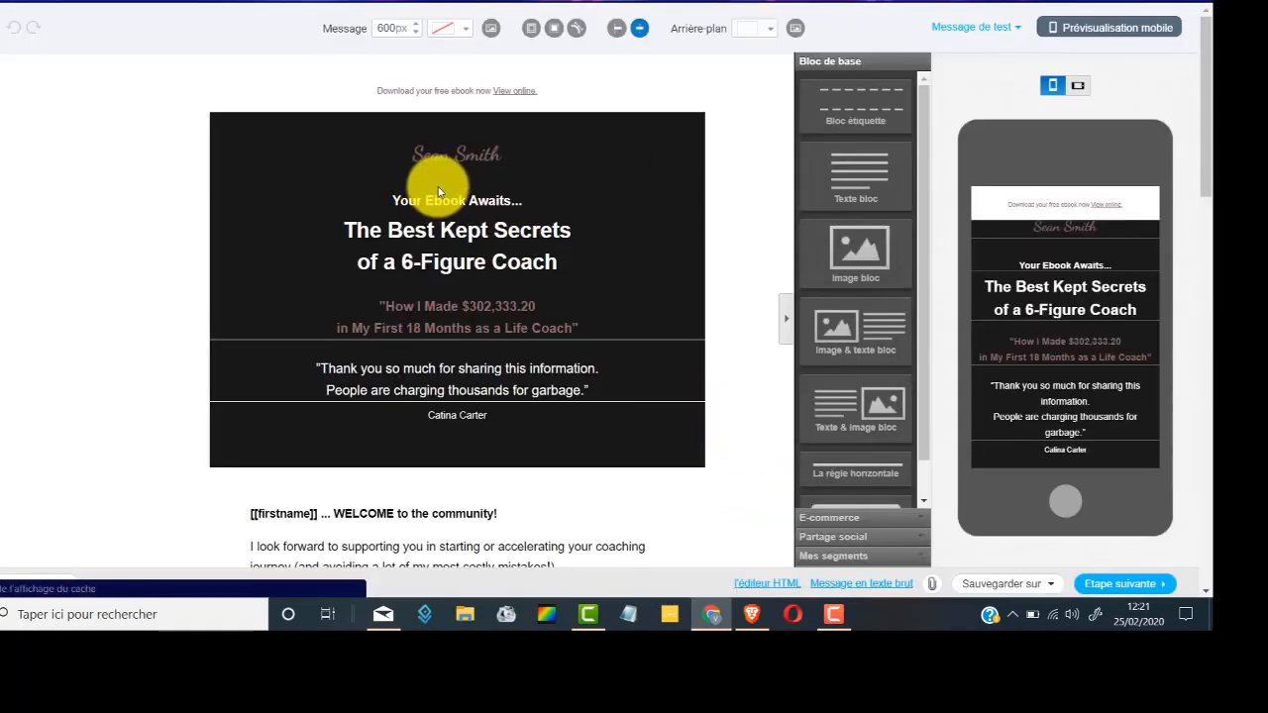
Step: Look through the email template's content, from the dark header and headline to the body text and download link
scroll(451, 198, down, 4)
scroll(463, 205, down, 10)
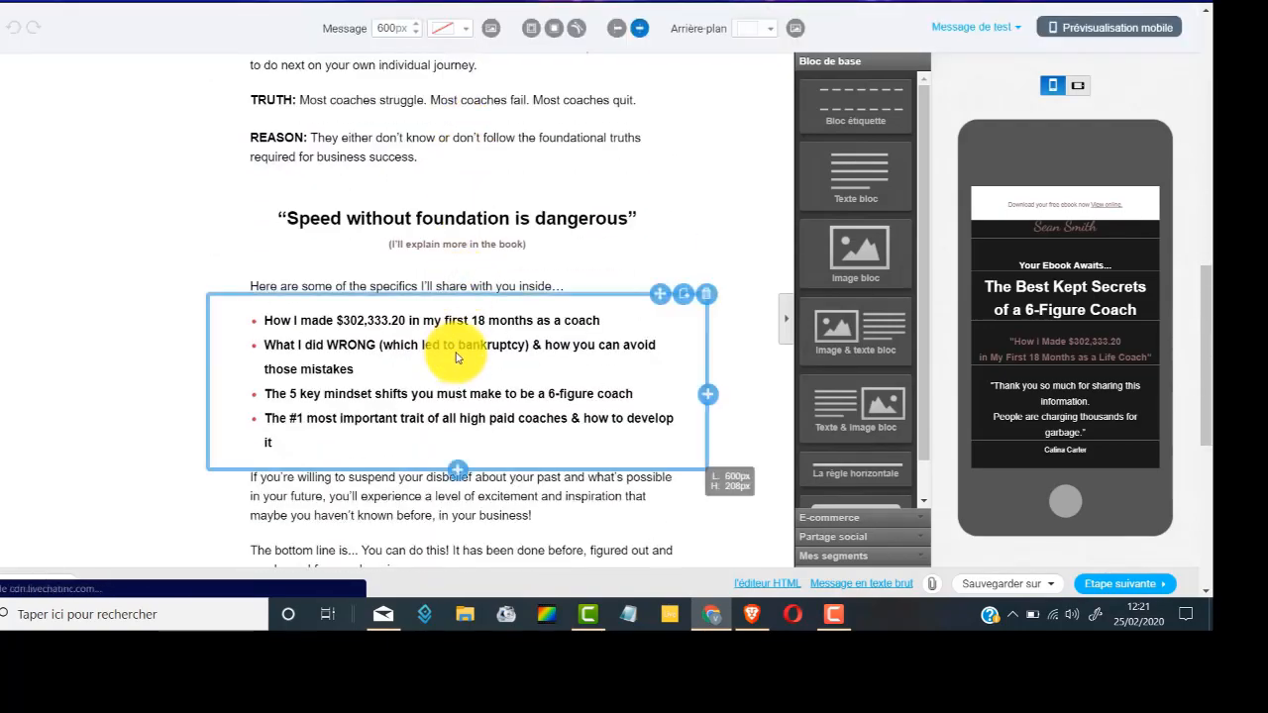
scroll(440, 342, up, 10)
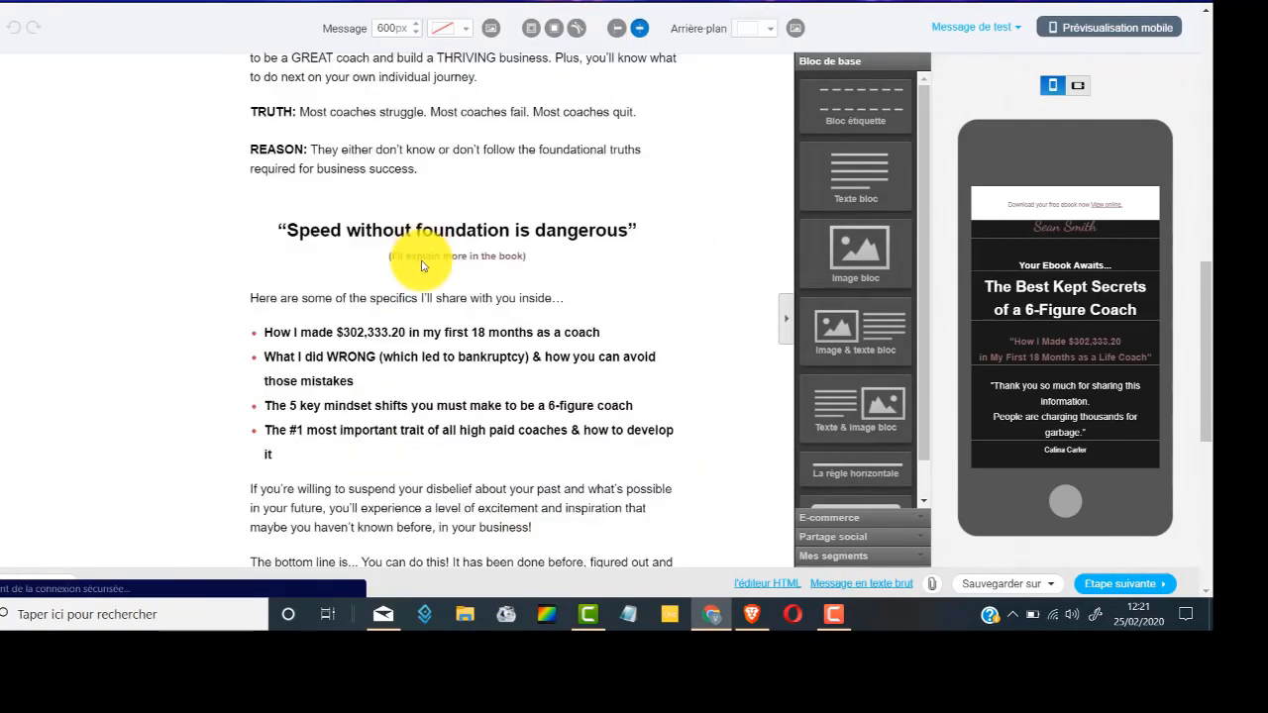
scroll(435, 277, up, 3)
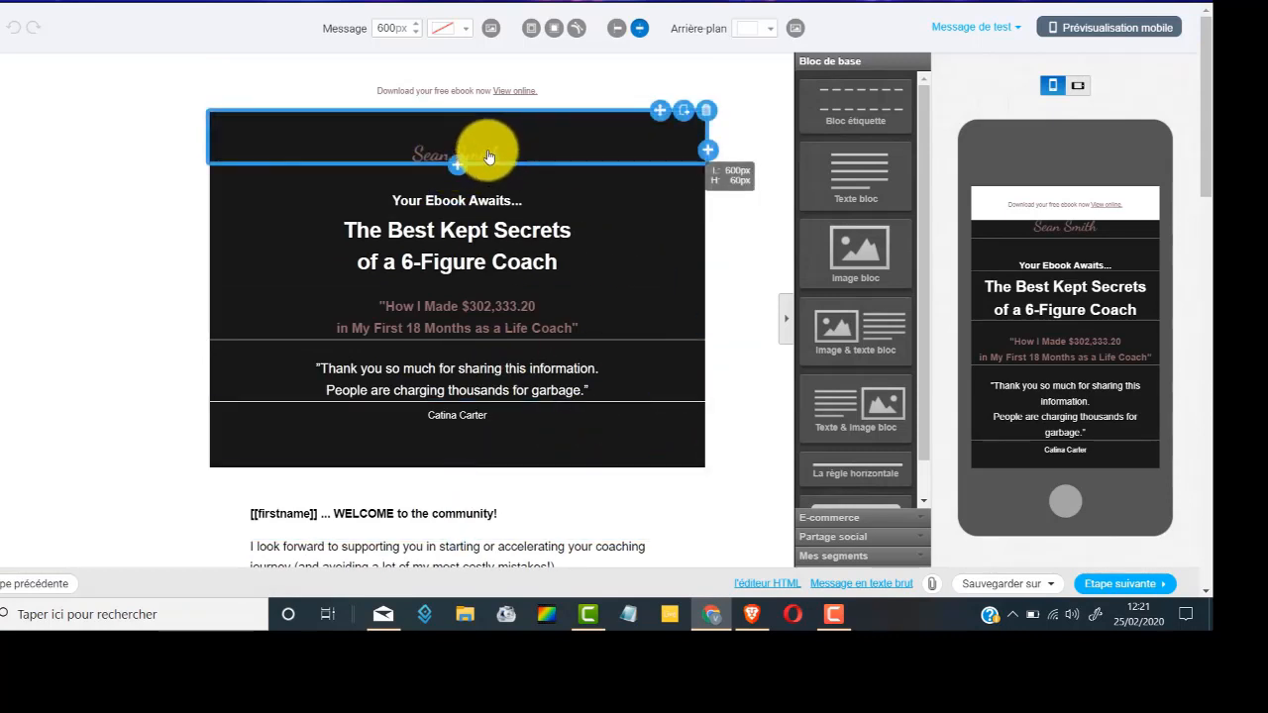
triple_click(503, 255)
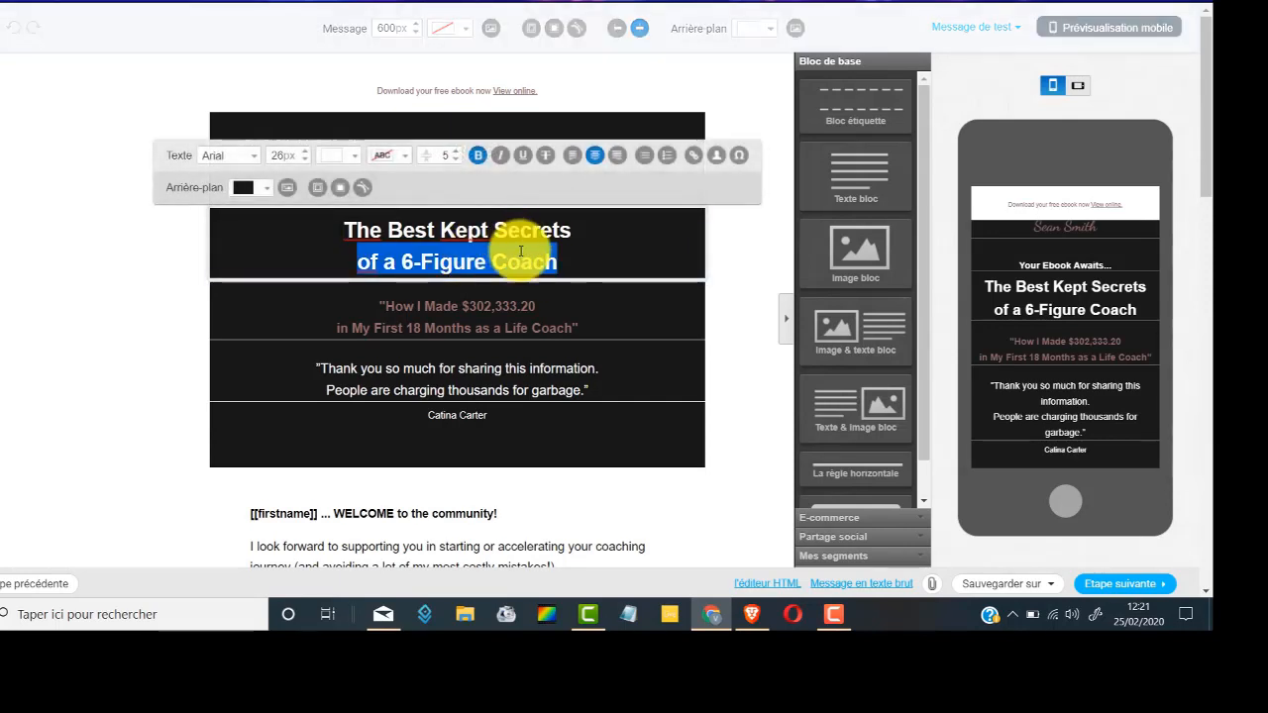
click(163, 295)
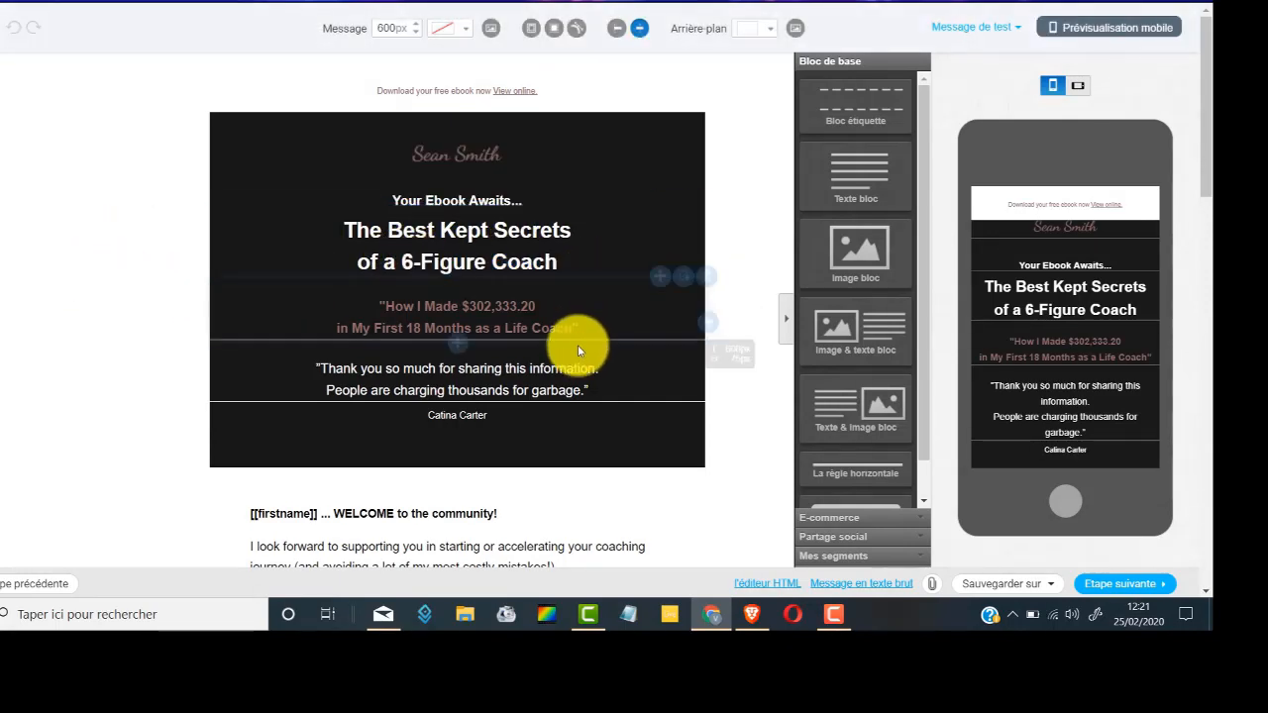
scroll(580, 346, down, 5)
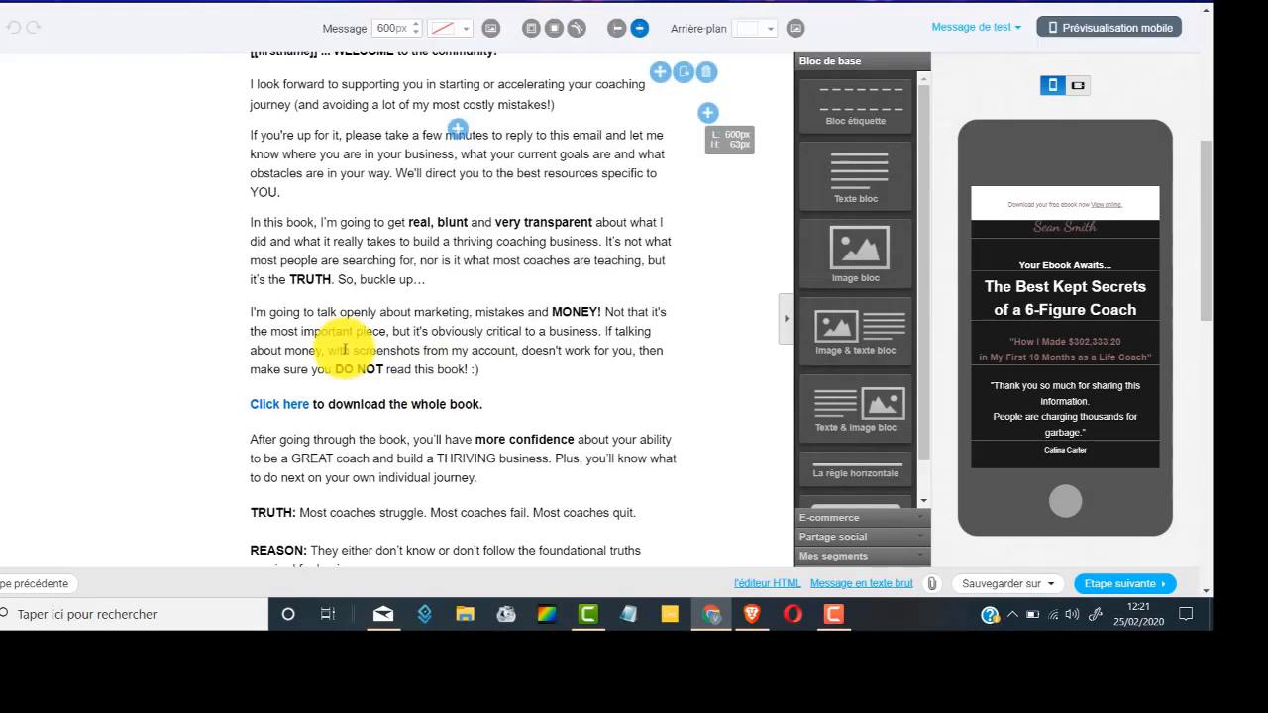
Step: Finish editing the email design, then save and publish the "Tunnel de vente 1" auto-responder
click(1137, 587)
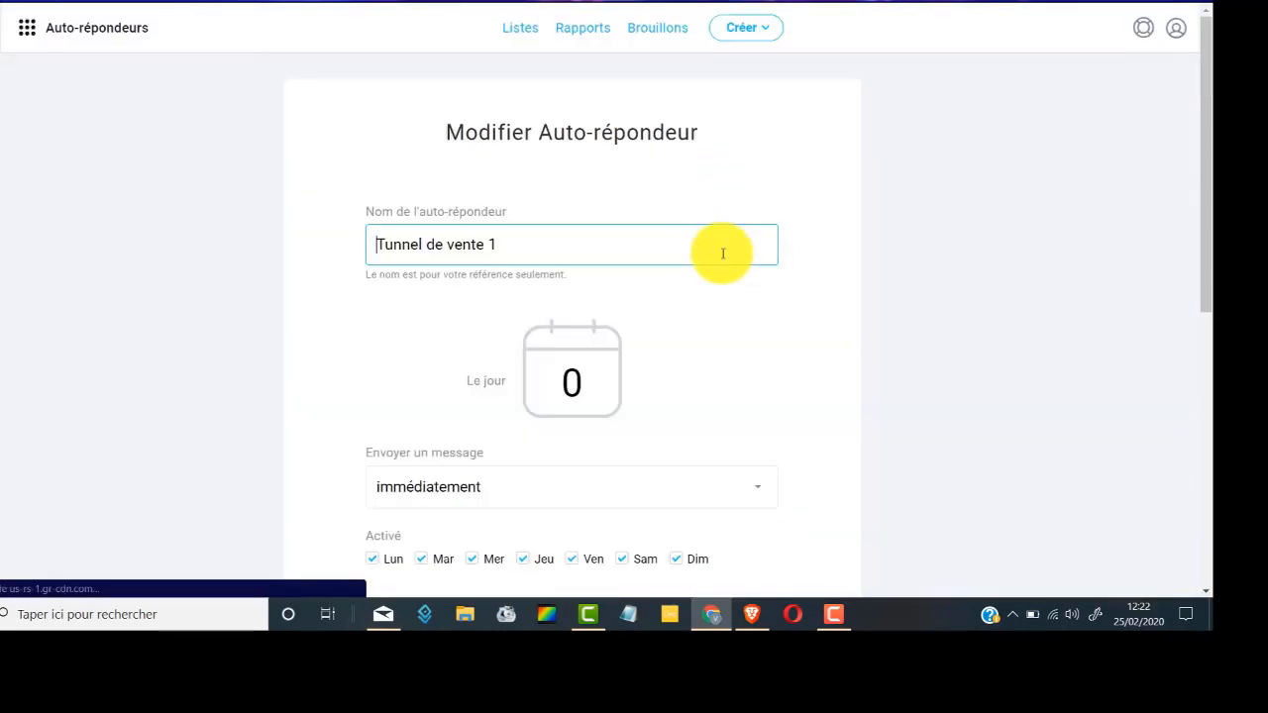
scroll(718, 237, down, 4)
scroll(667, 210, down, 2)
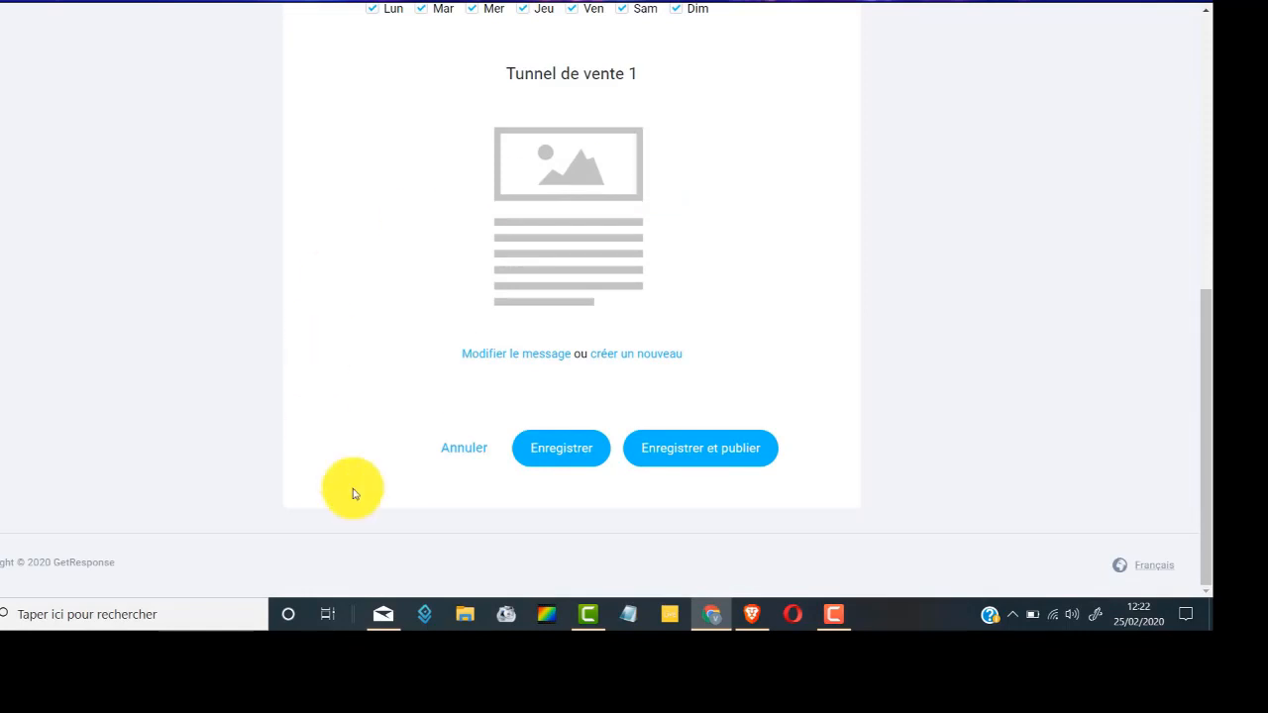
click(718, 454)
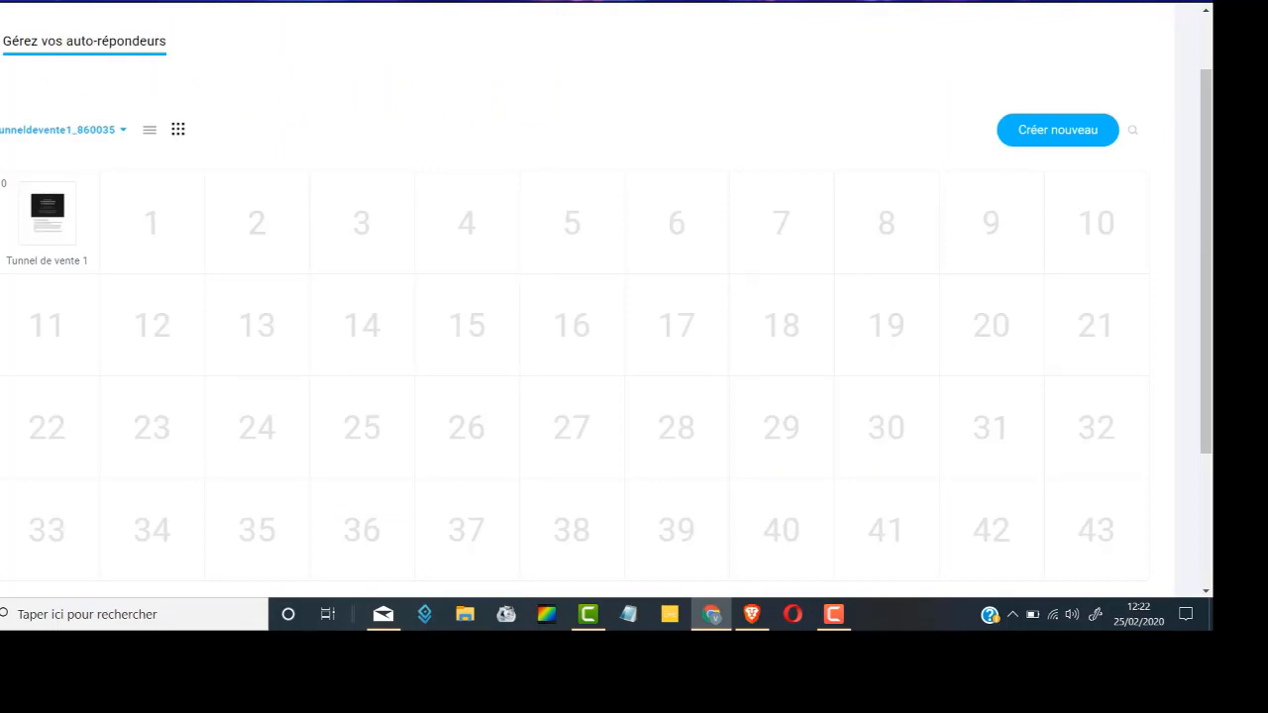
Step: Examine the auto-responder calendar of the funnel's list, from the day 0 message to the following days
scroll(149, 154, down, 1)
mouse_move(156, 158)
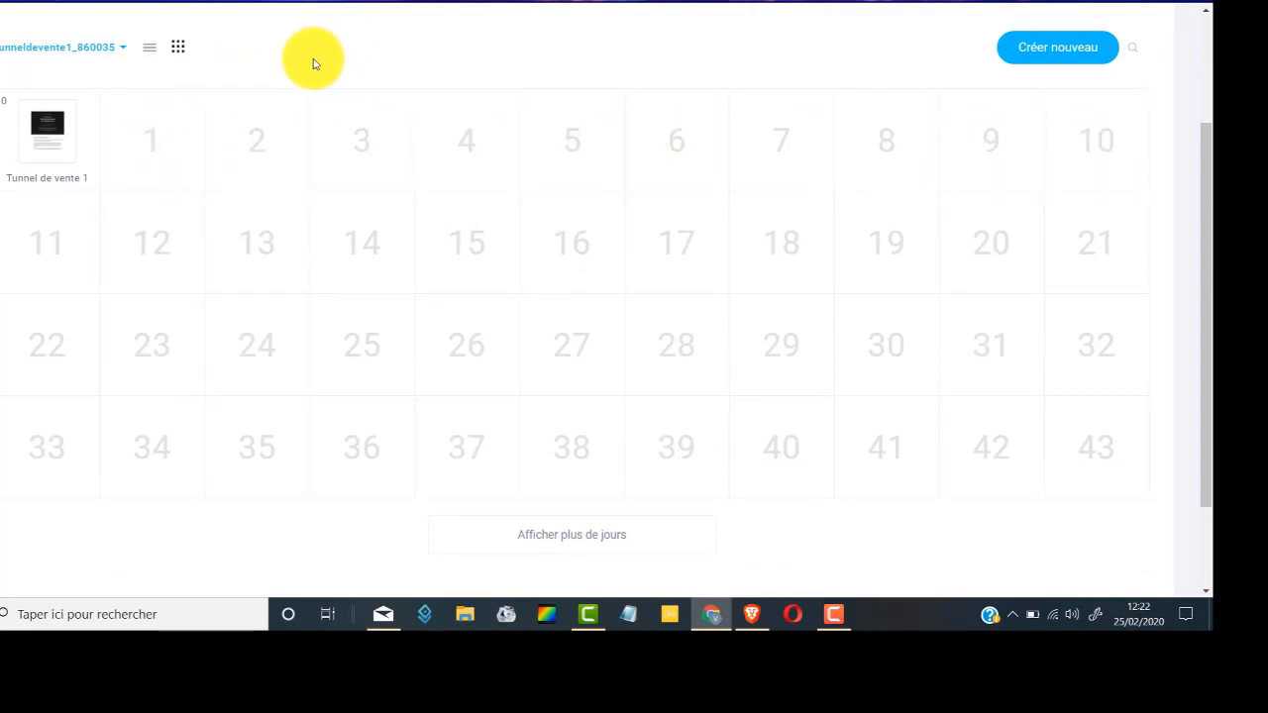
mouse_move(23, 121)
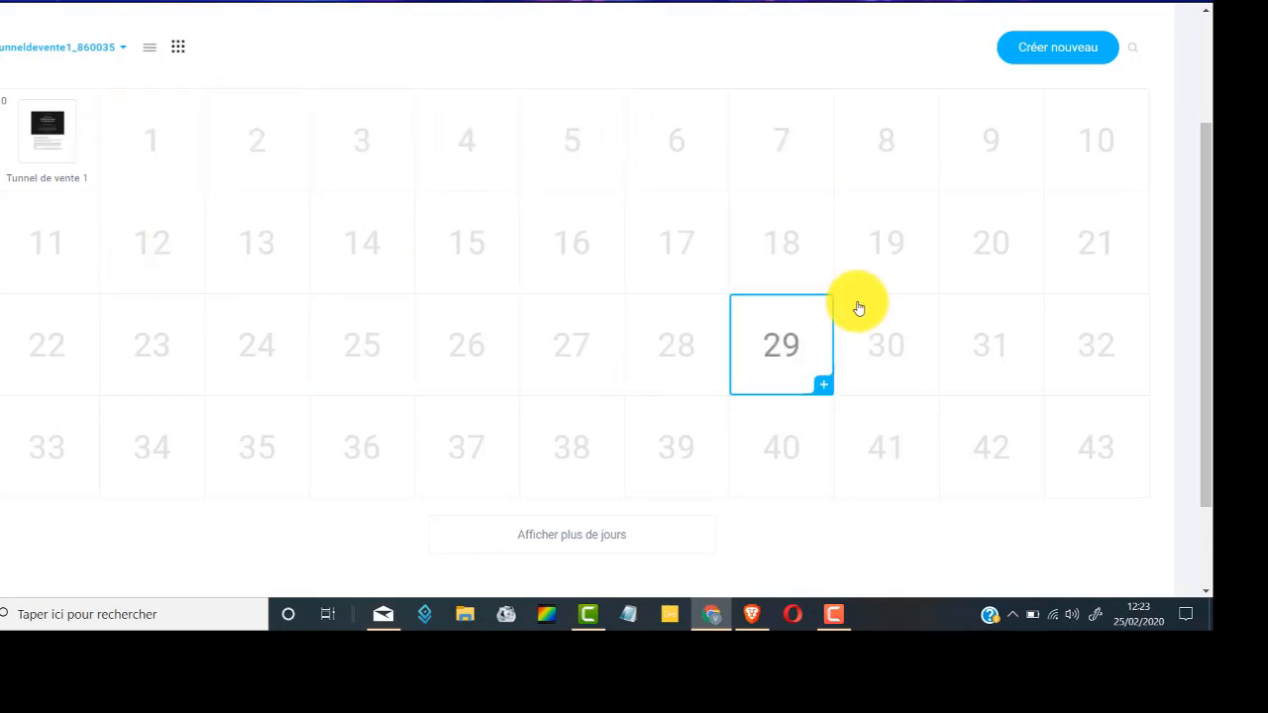
Step: Go to the Autofunnel management page and open the funnel "Tunnel de vente 1"
scroll(210, 297, up, 2)
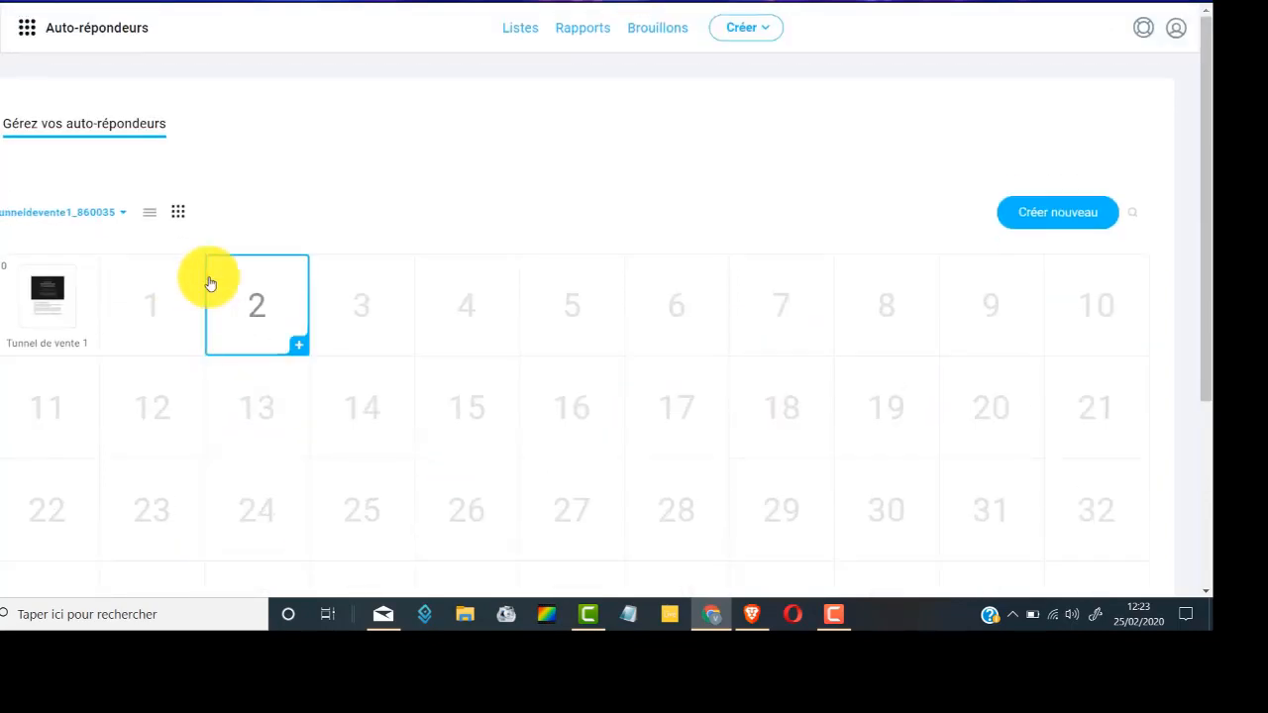
click(27, 34)
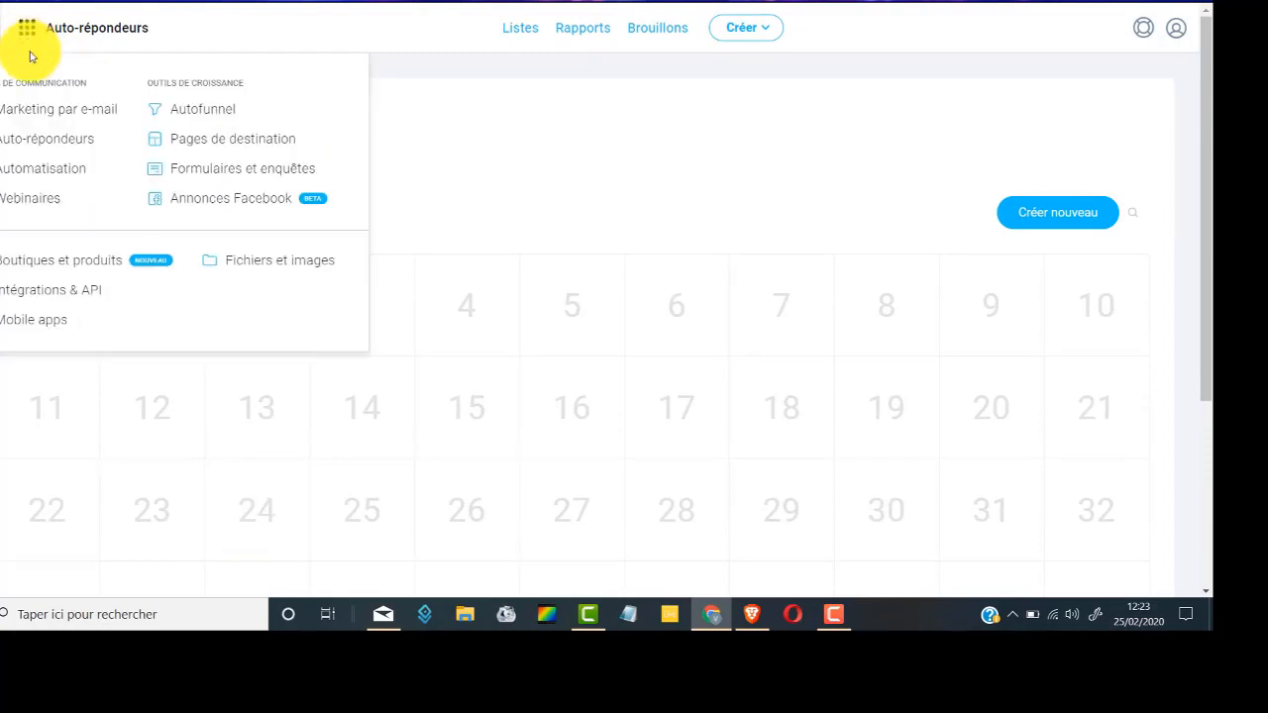
click(222, 116)
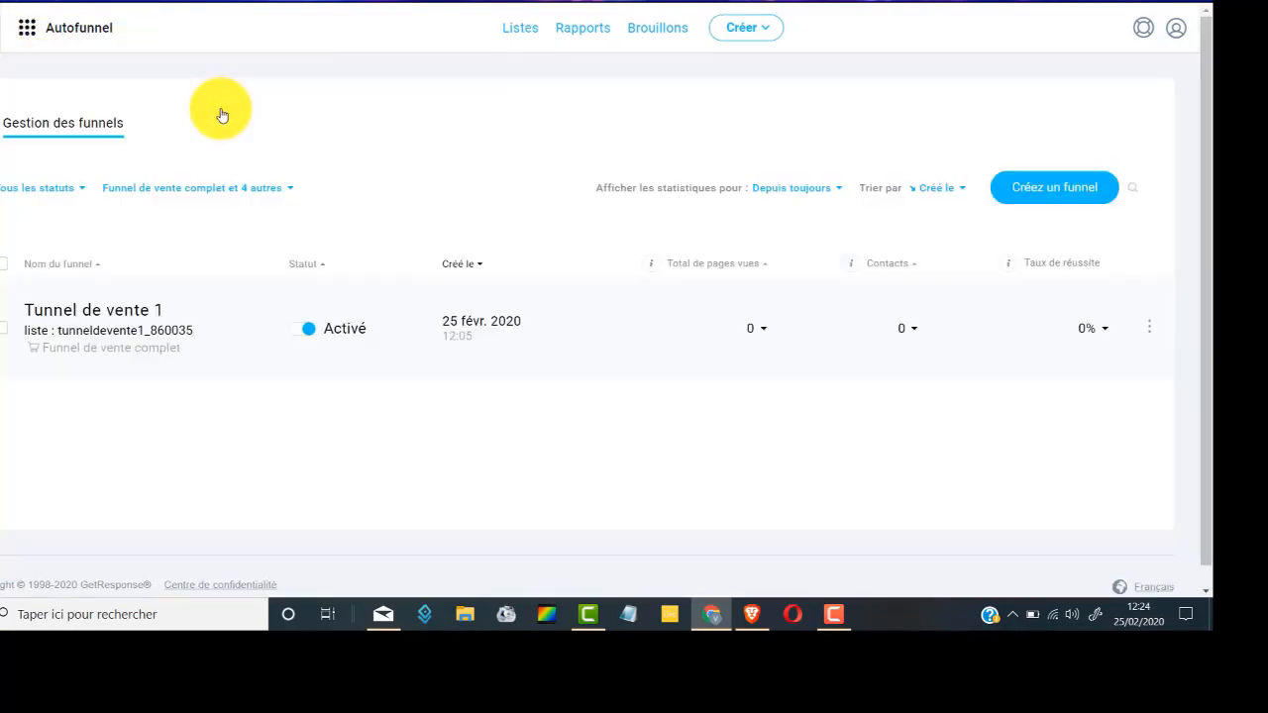
click(115, 312)
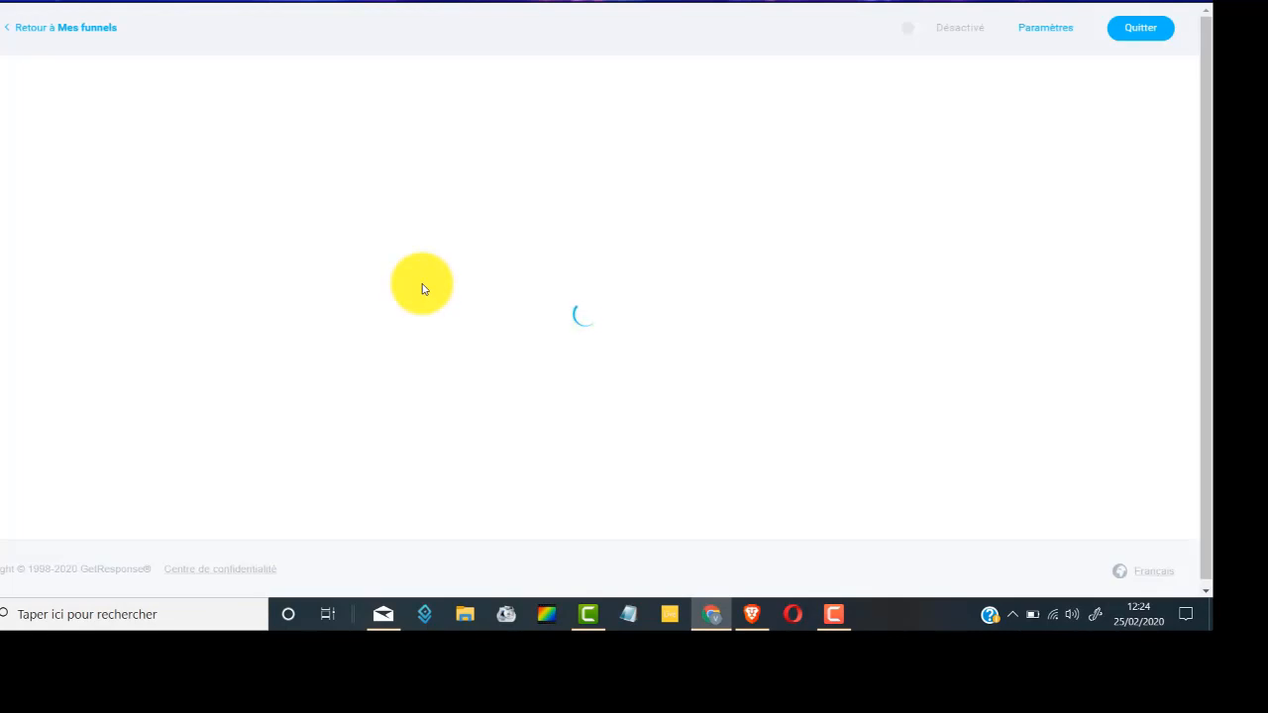
Step: Review the funnel's stages, from the capture page and auto-responder to the sales page, order form and confirmation page
scroll(435, 278, down, 3)
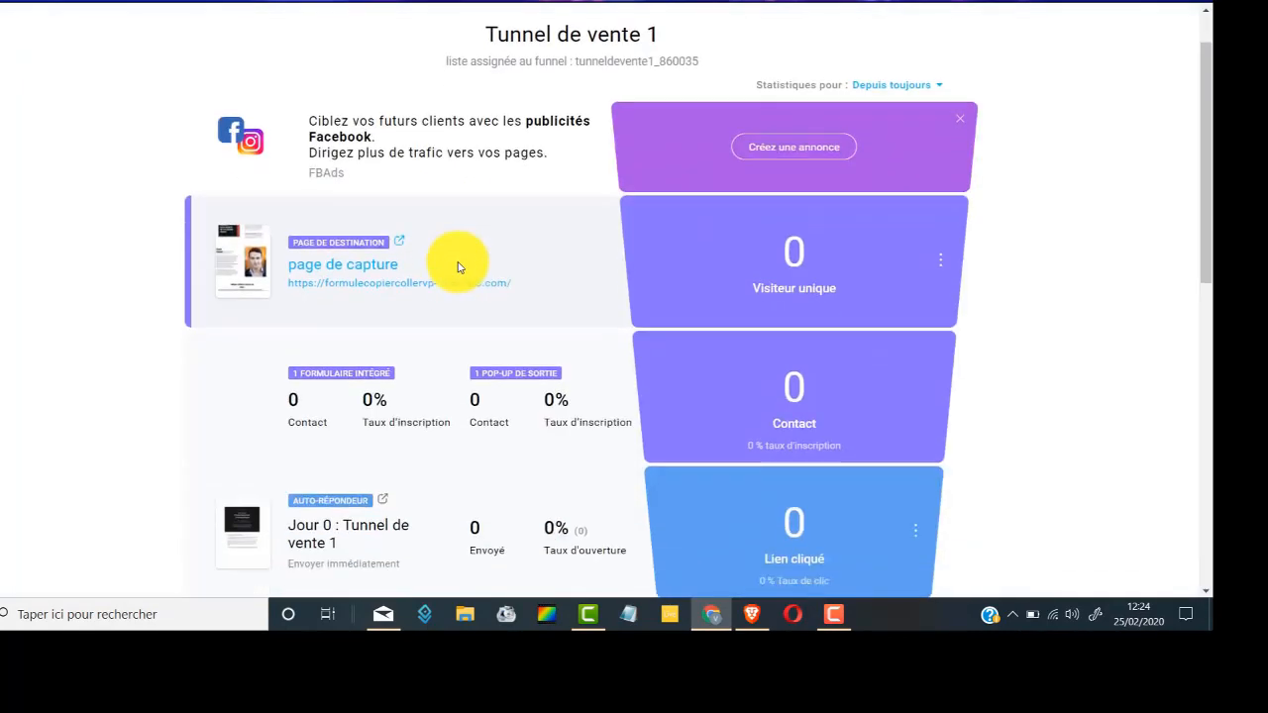
scroll(476, 257, up, 1)
scroll(439, 221, down, 3)
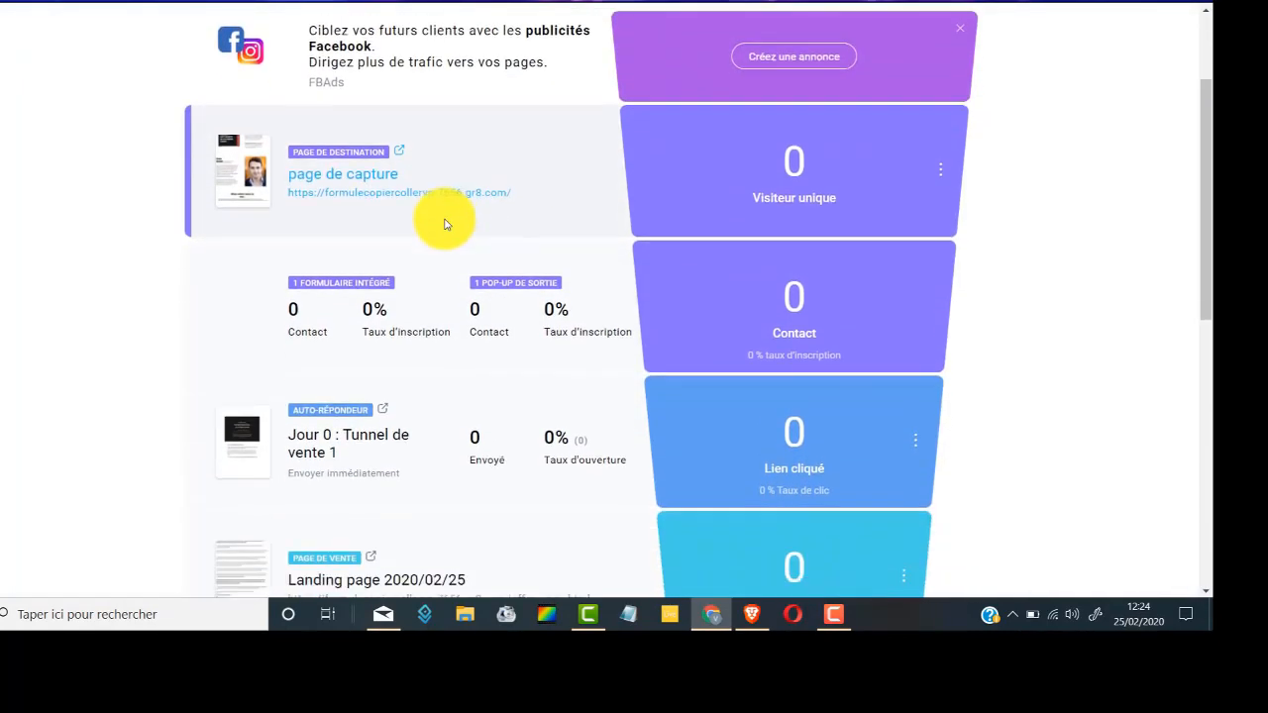
scroll(462, 198, down, 1)
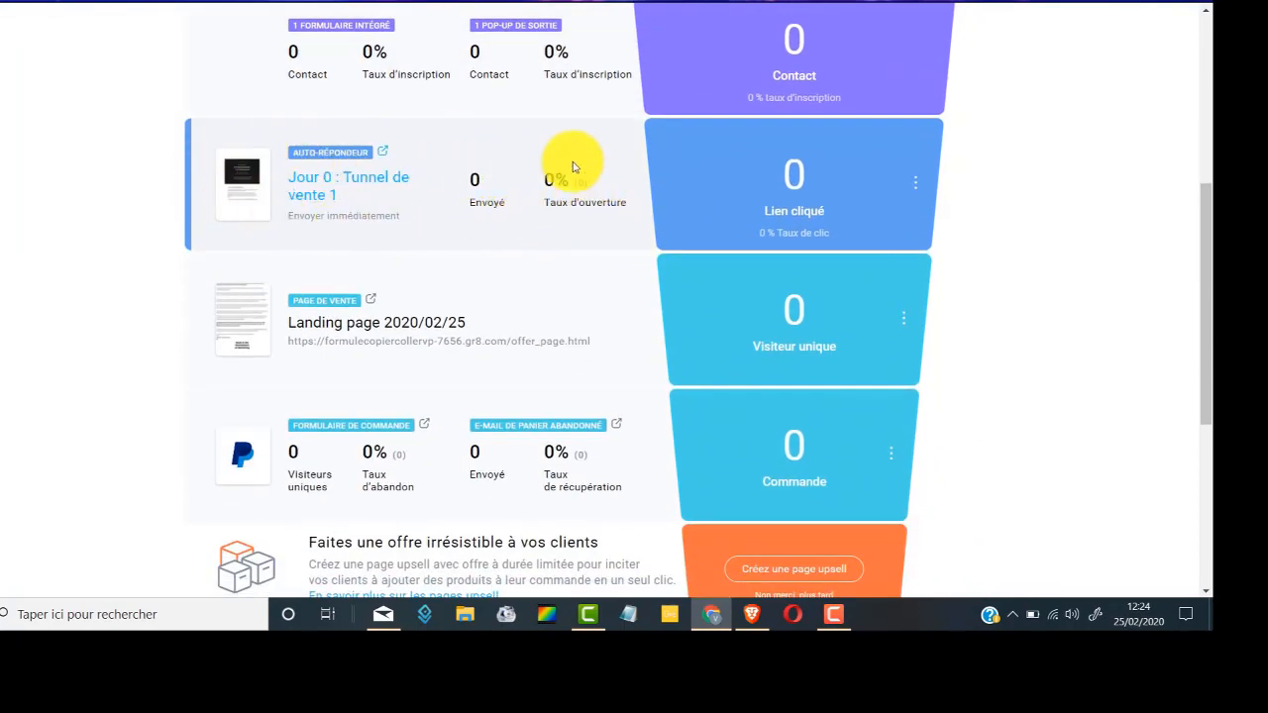
scroll(555, 164, down, 2)
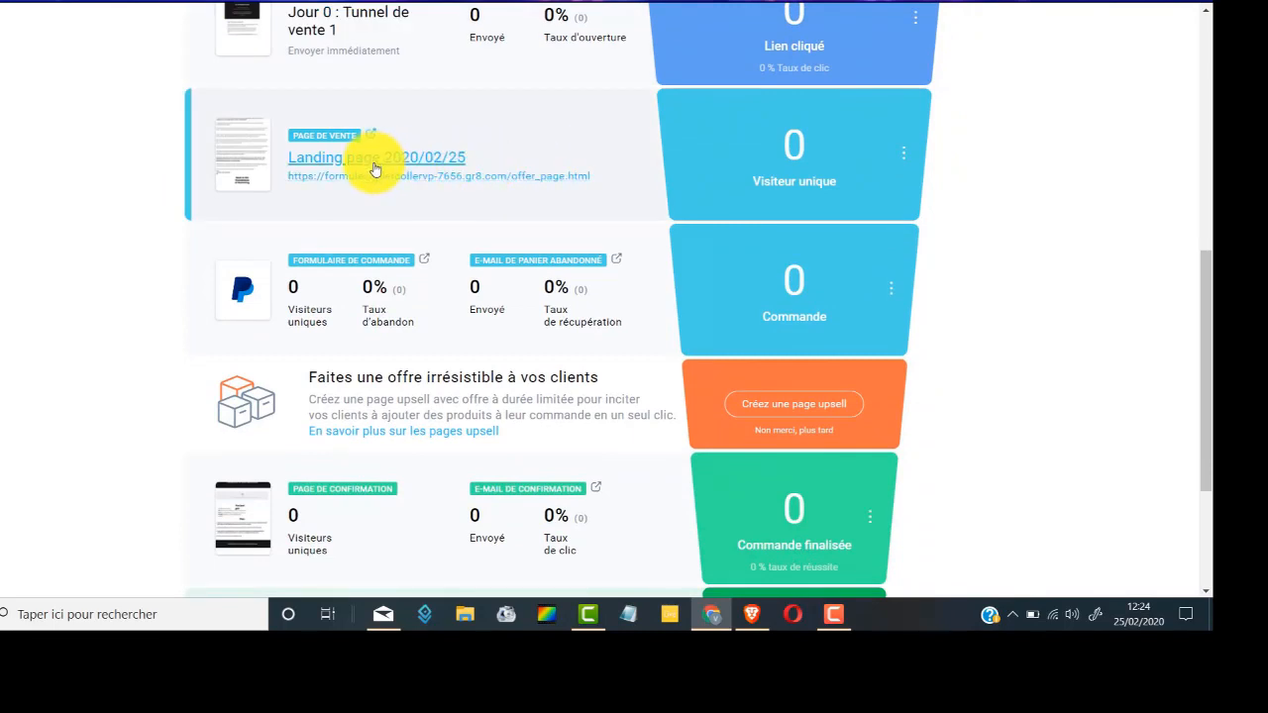
scroll(376, 169, up, 3)
scroll(396, 238, down, 2)
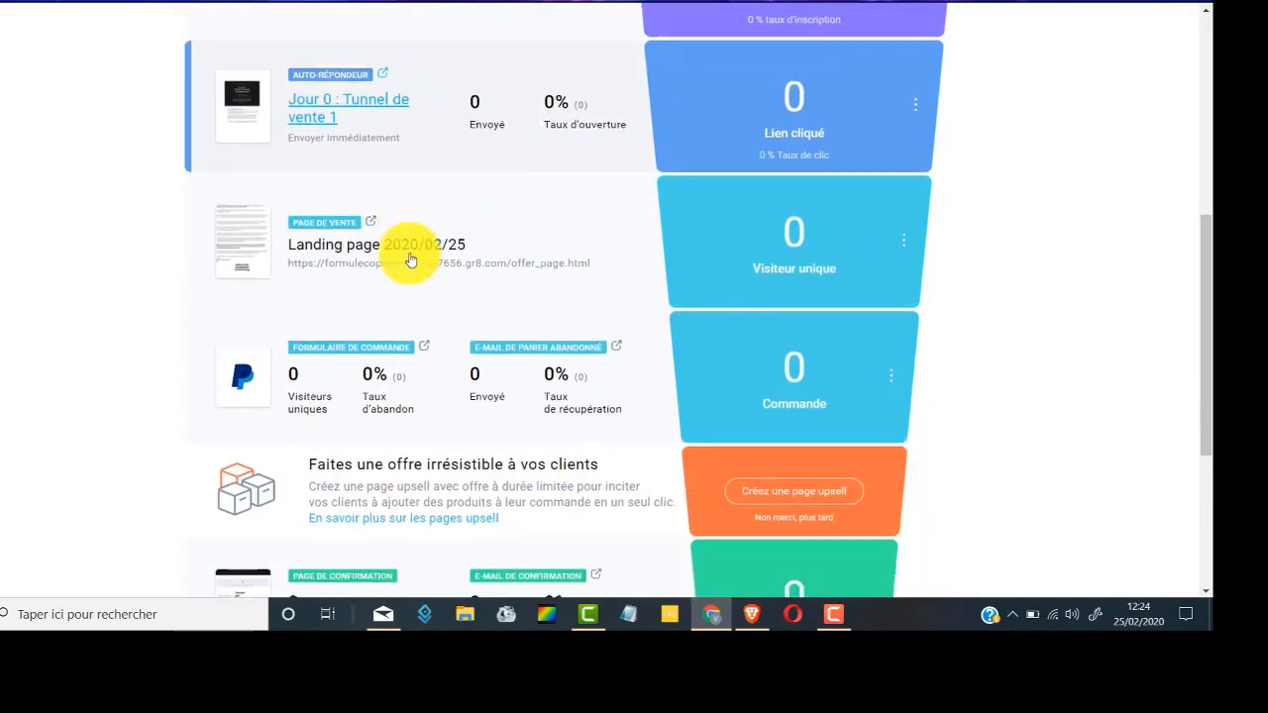
scroll(518, 260, down, 1)
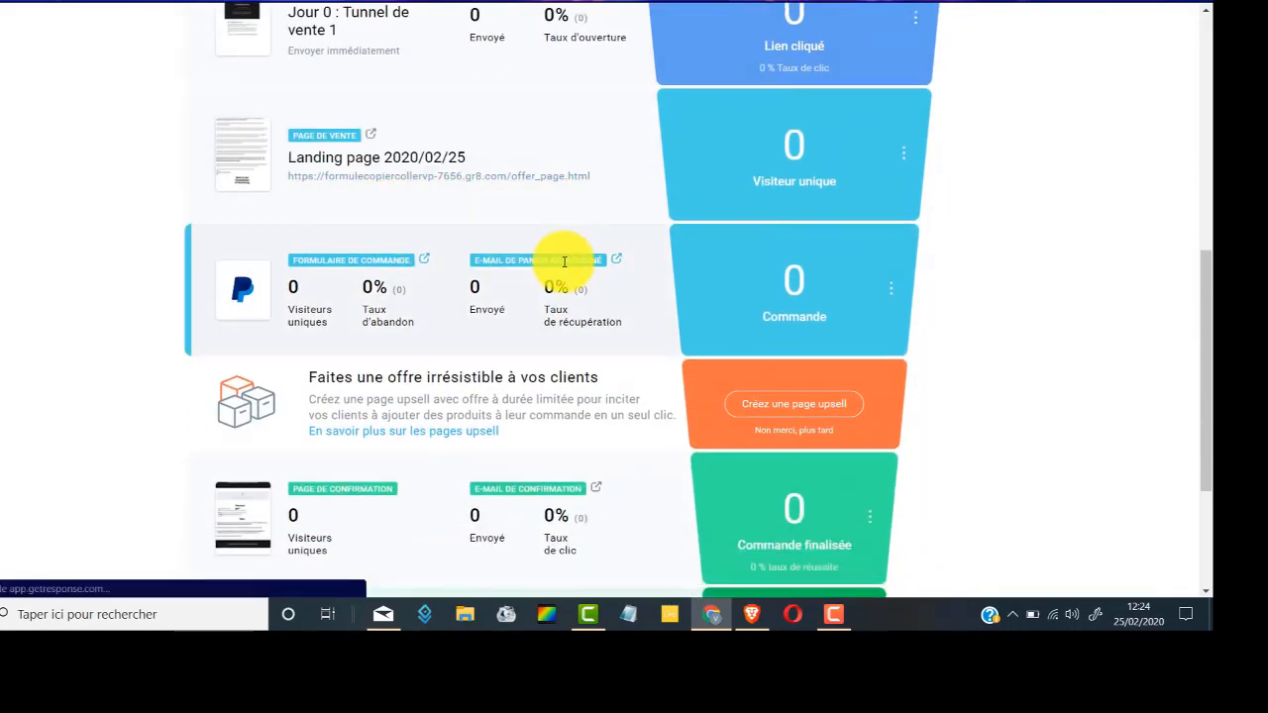
Step: Open the funnel's sales page in the page editor and look through its content down to the "The Investment" section
click(563, 261)
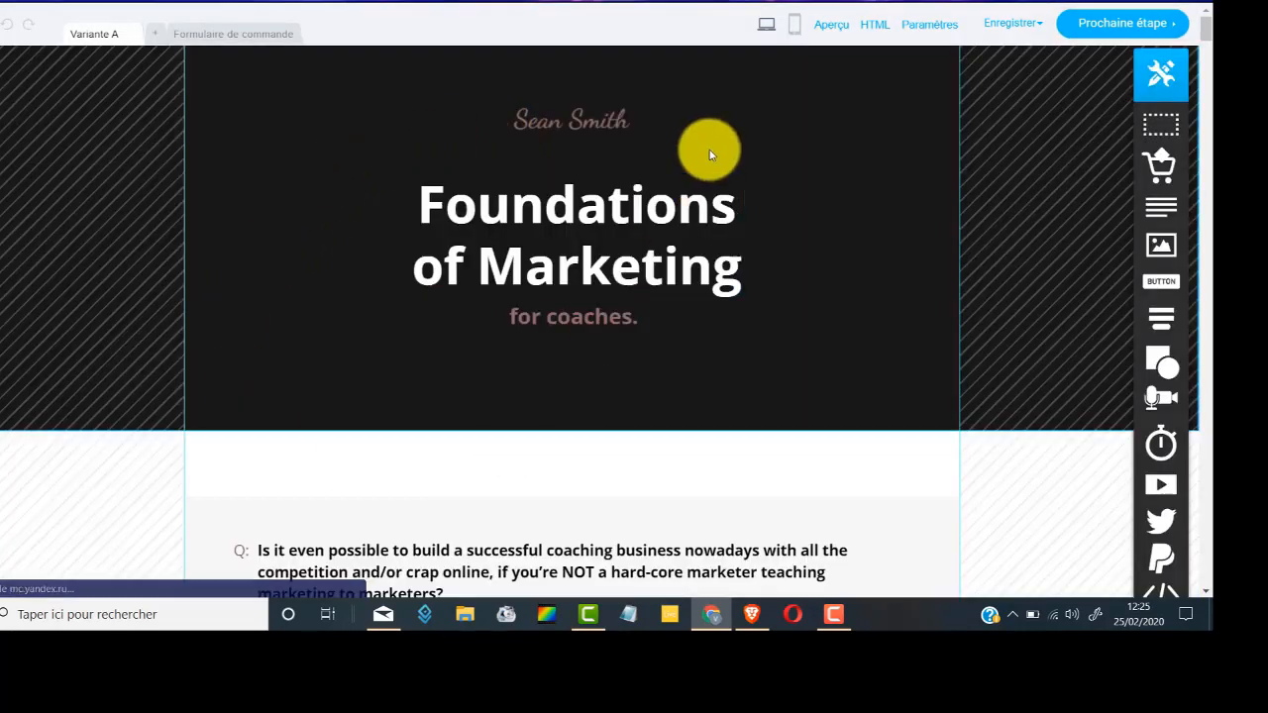
scroll(709, 157, down, 2)
scroll(709, 156, down, 13)
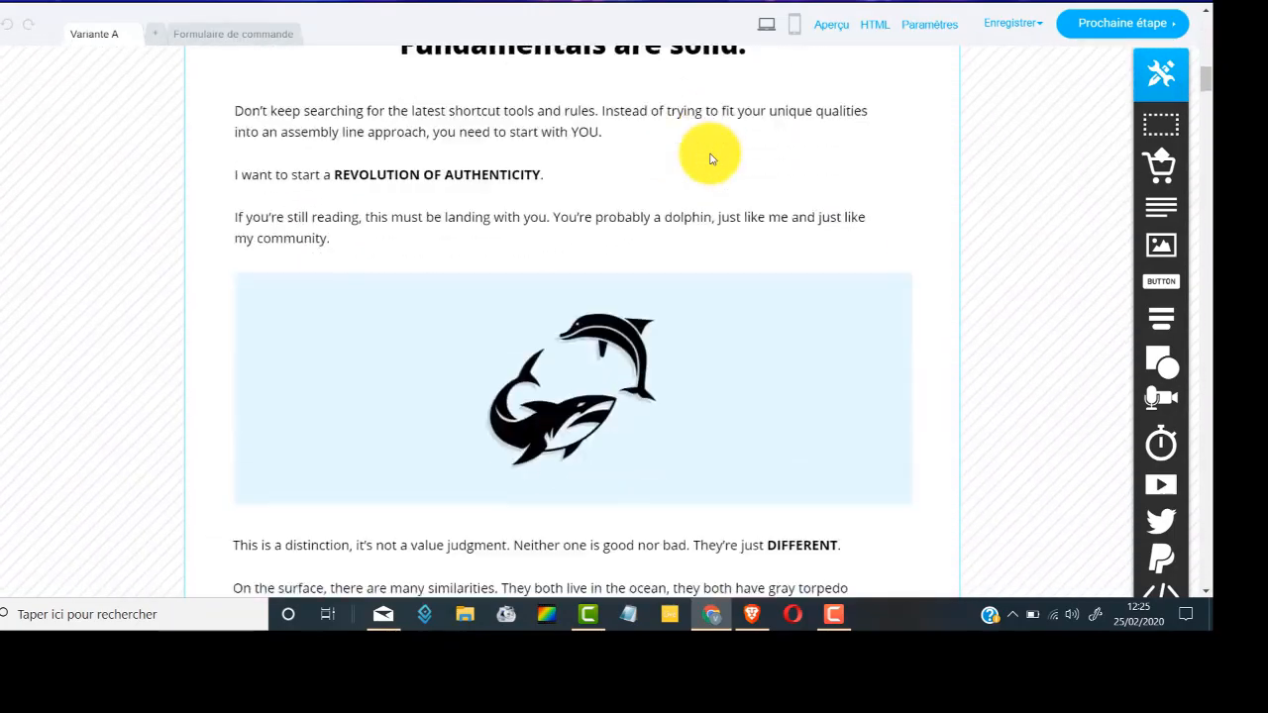
scroll(555, 161, down, 15)
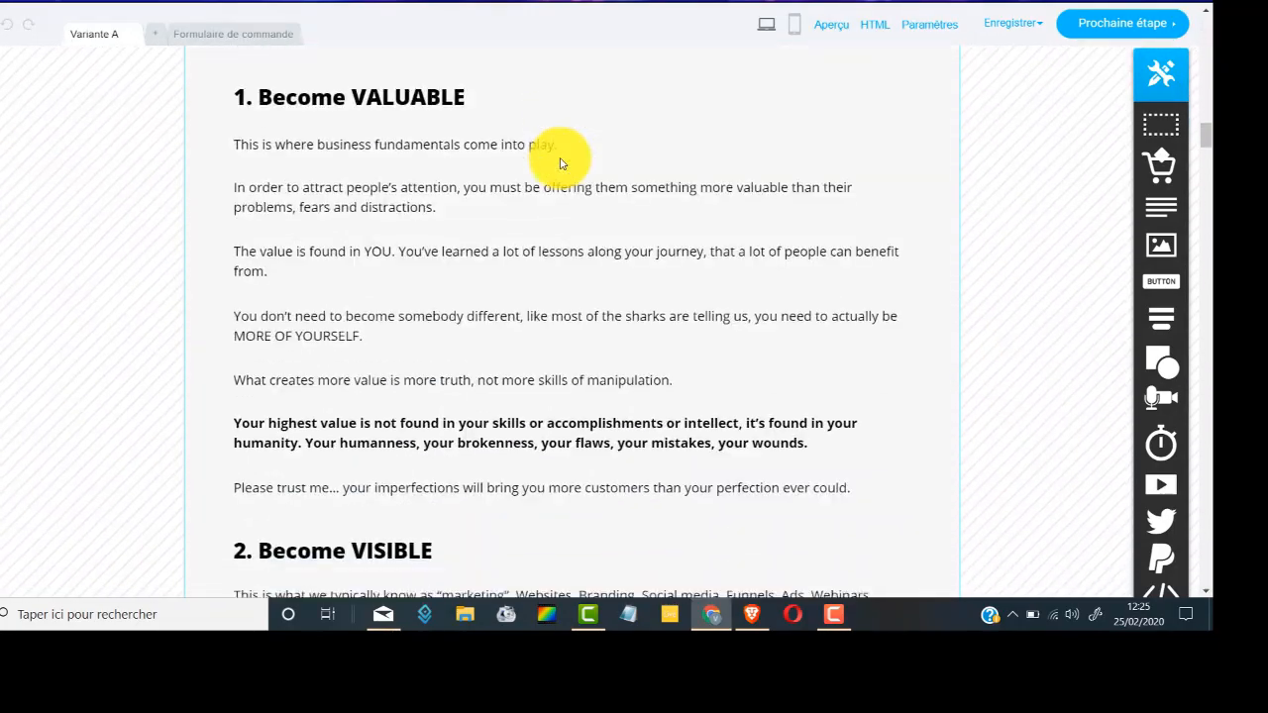
scroll(560, 163, down, 9)
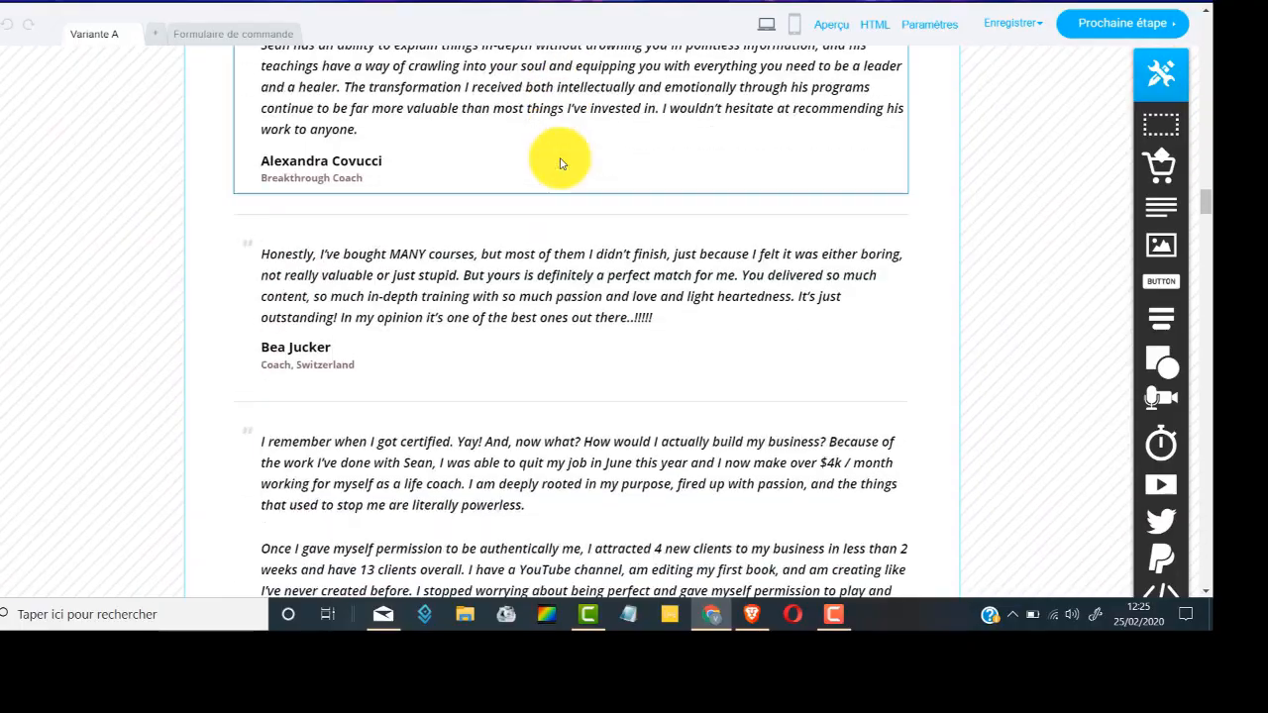
scroll(559, 163, down, 20)
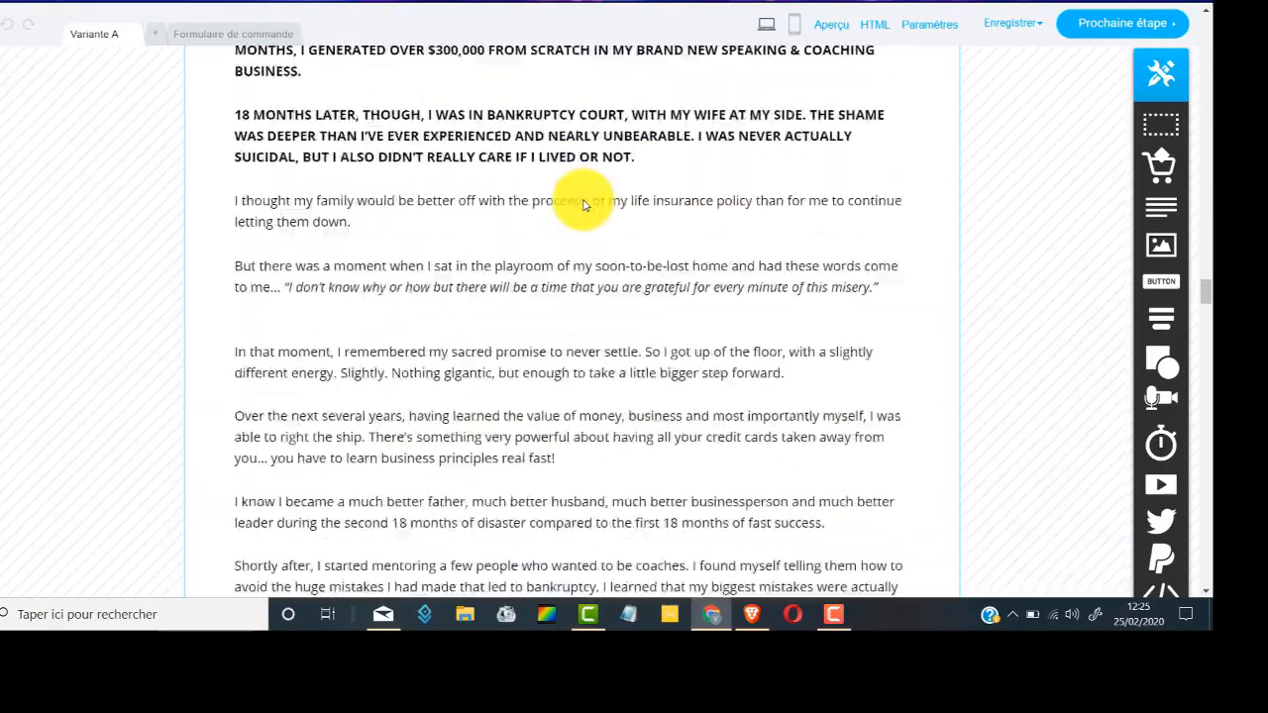
scroll(617, 222, down, 20)
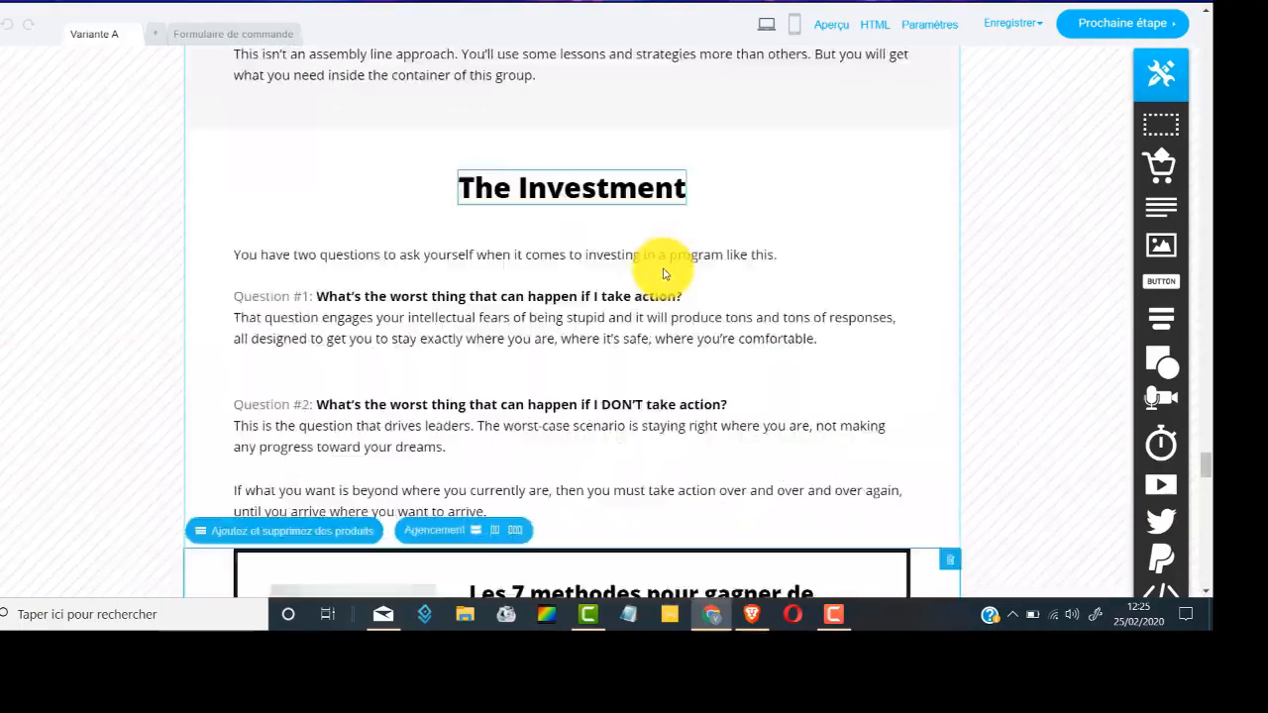
Step: Examine the product offer block for "Les 7 methodes pour gagner de l'argent sur internet" and the testimonial below it
scroll(666, 280, up, 10)
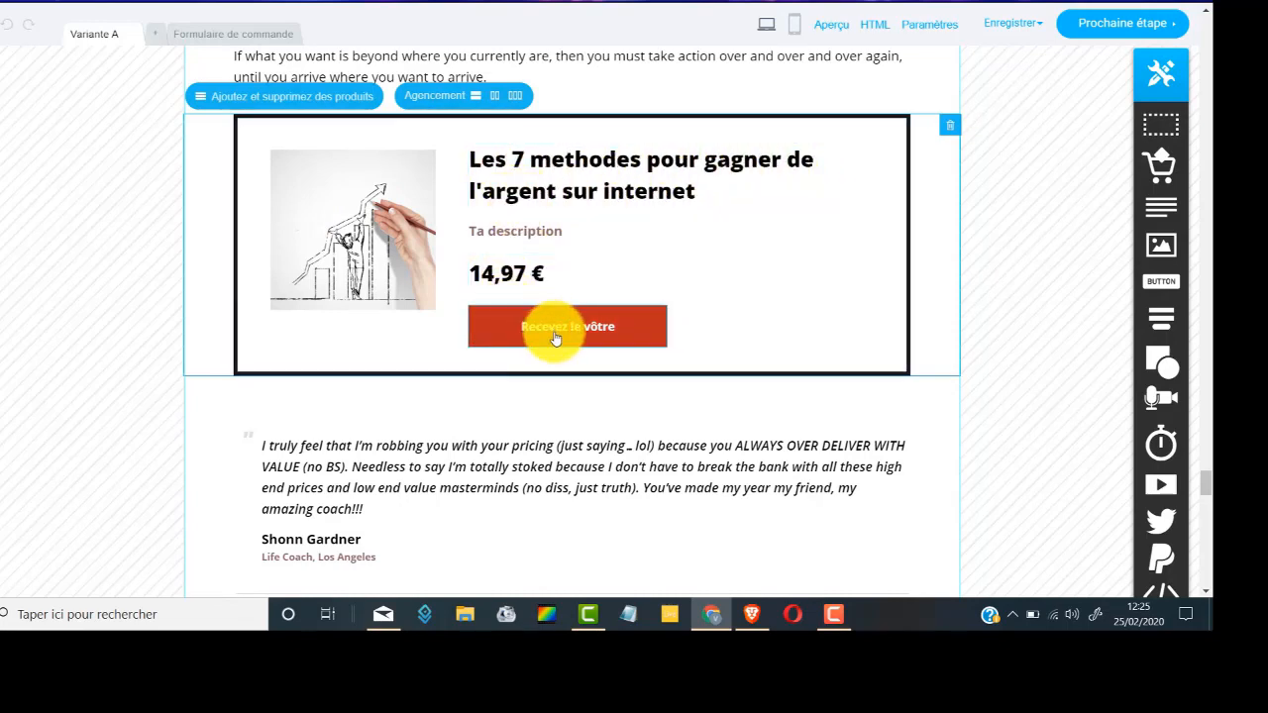
scroll(575, 332, down, 8)
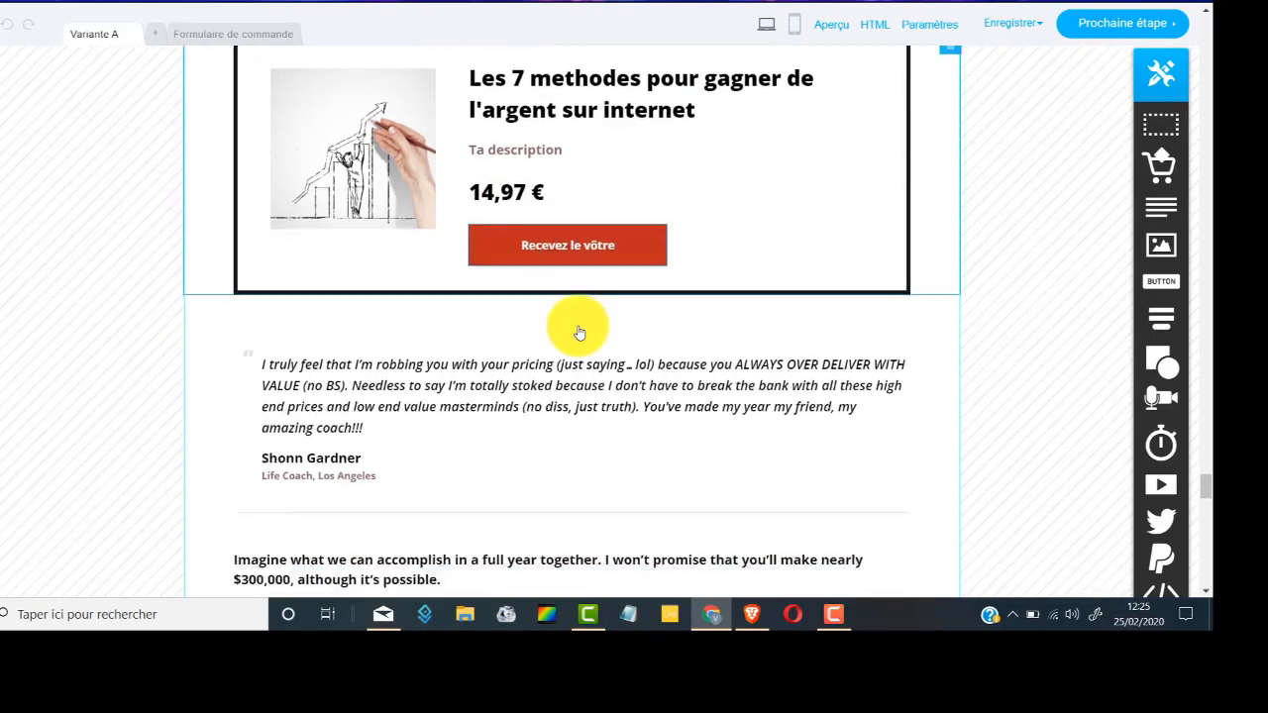
scroll(576, 335, up, 5)
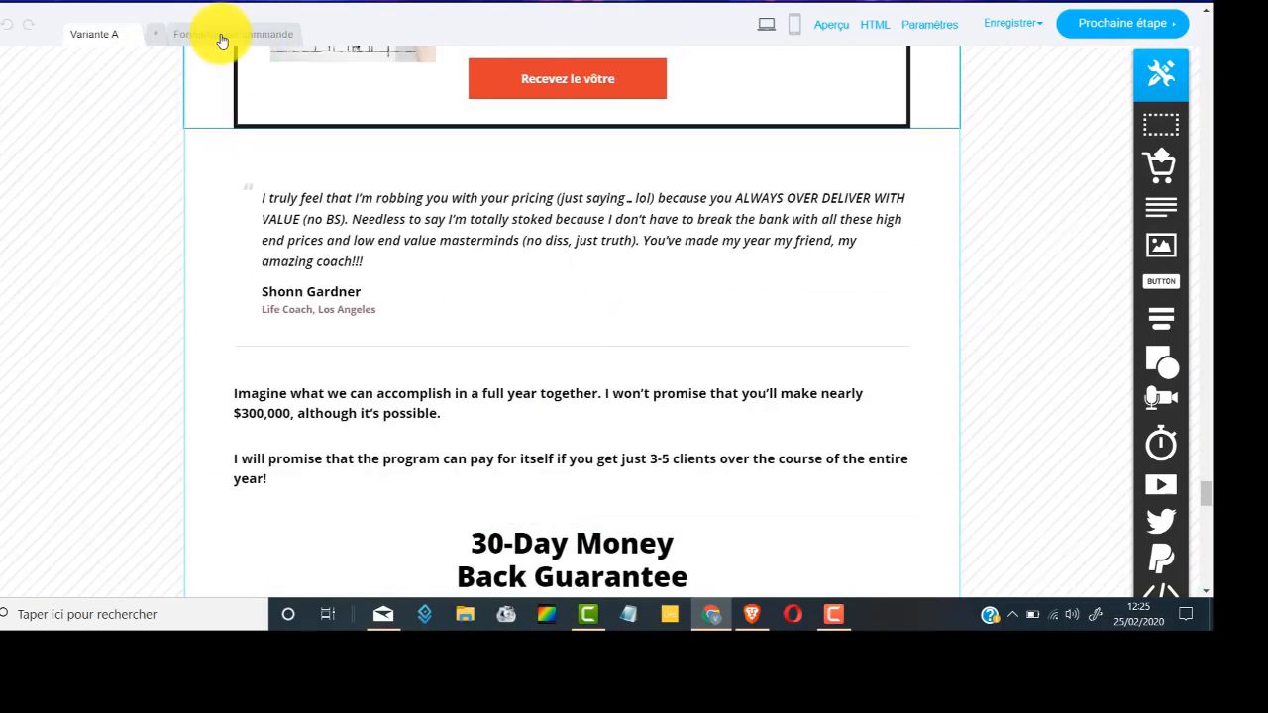
scroll(588, 121, up, 2)
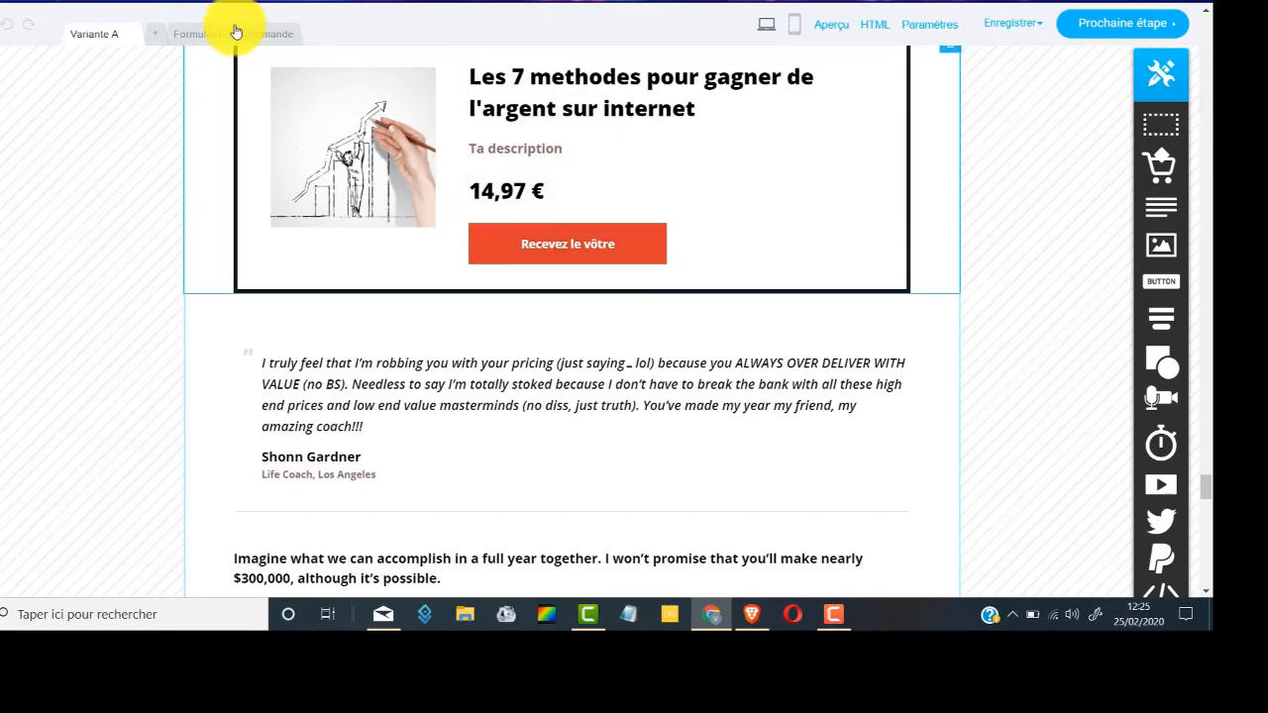
Step: Open the order form page and look through its customer fields, billing address and product selection
click(235, 36)
scroll(671, 334, up, 8)
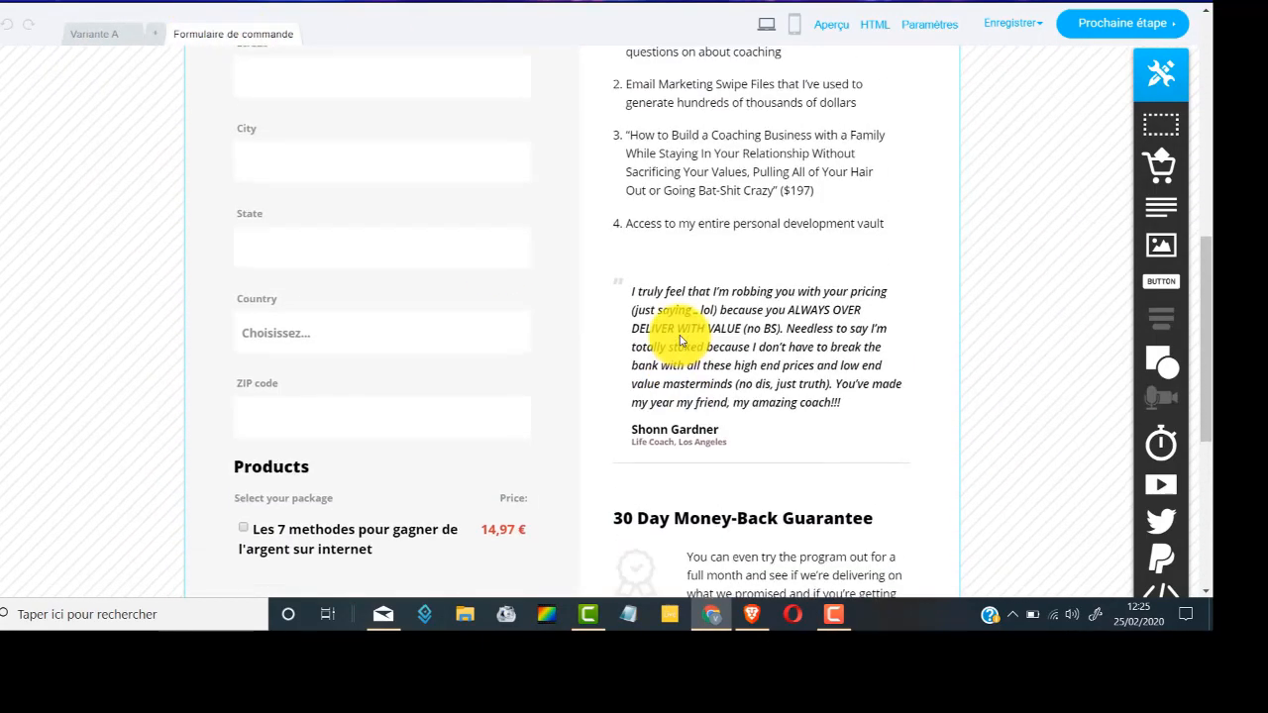
scroll(448, 334, up, 2)
scroll(517, 348, down, 7)
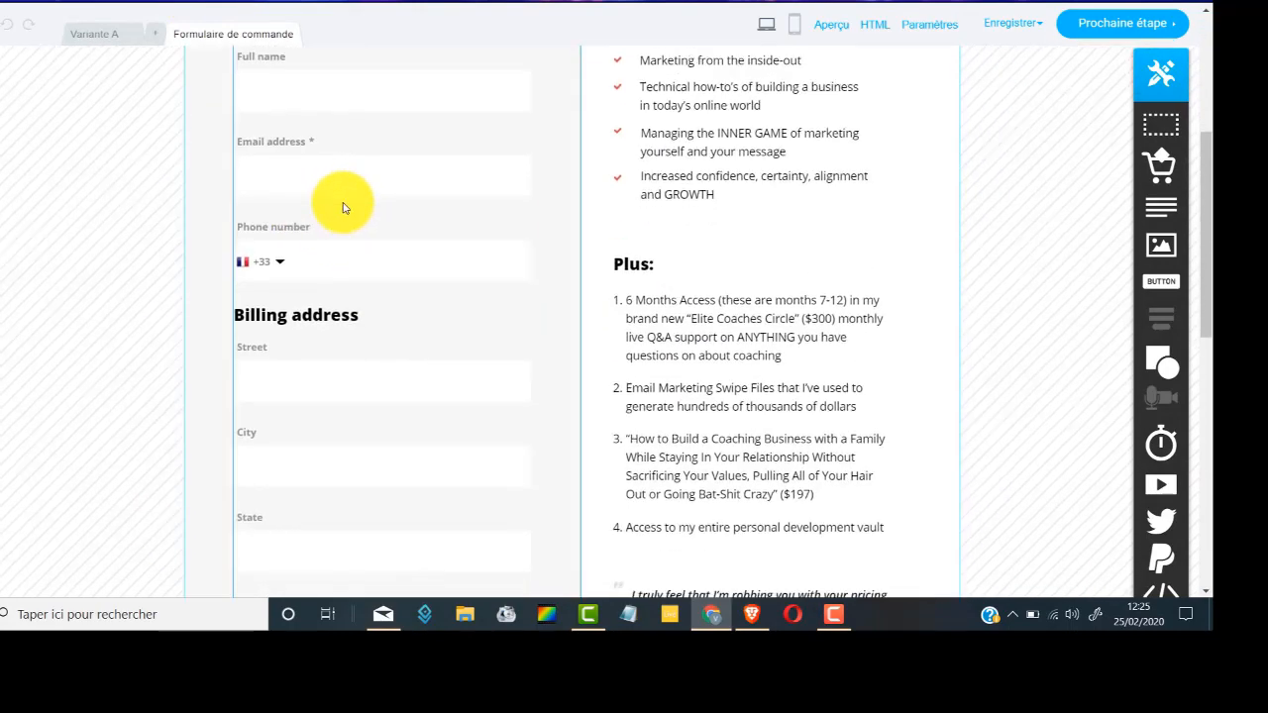
scroll(343, 208, down, 3)
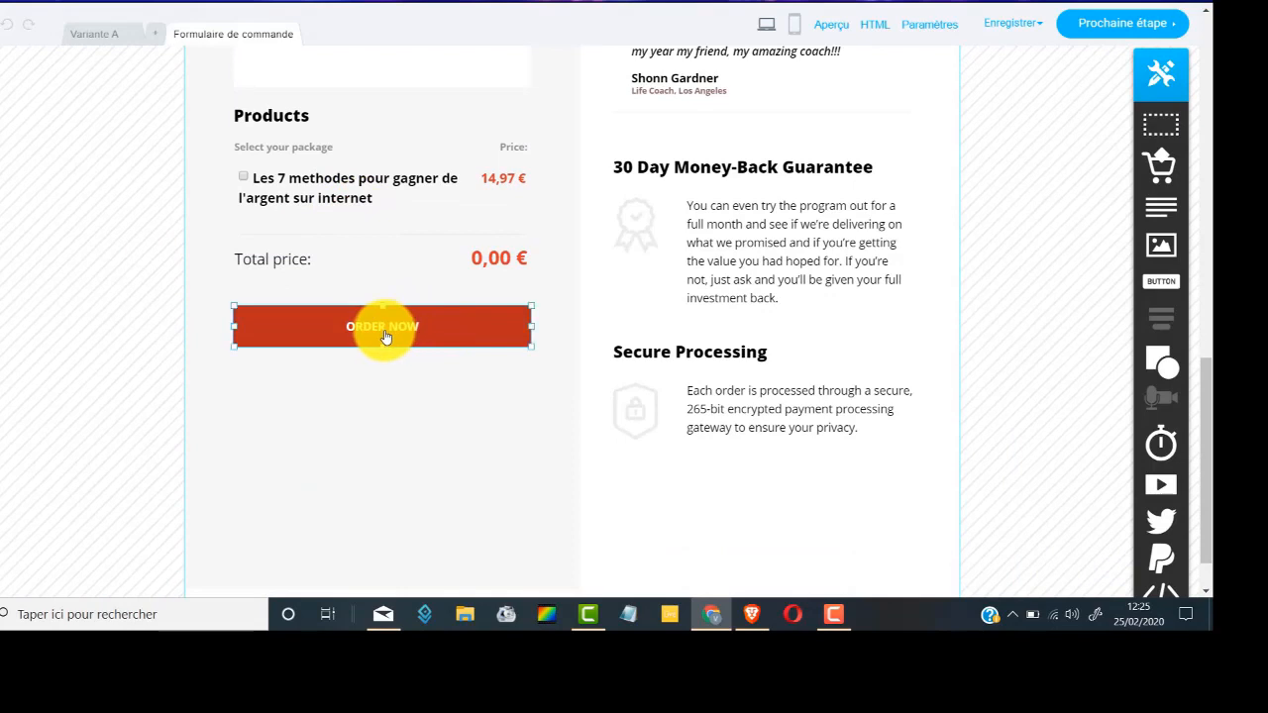
Step: Change the text of the order form's "ORDER NOW" button to "Acheter"
double_click(386, 337)
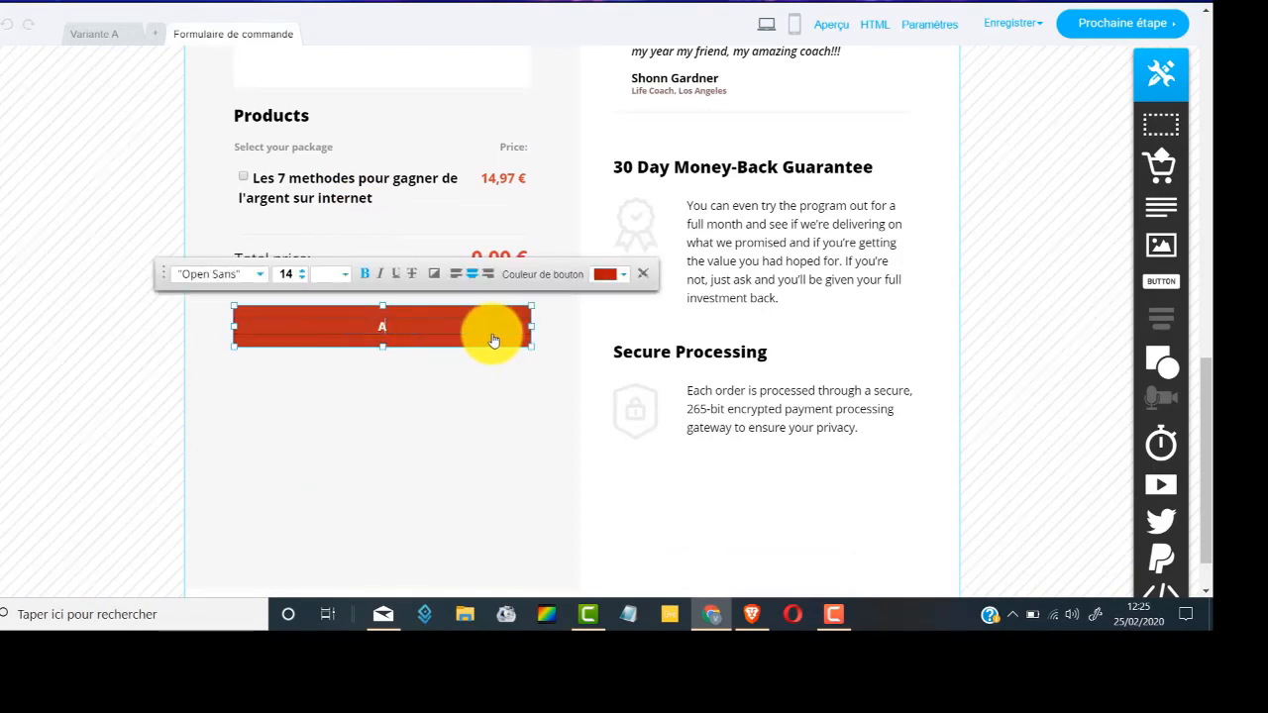
text(Acheter)
click(503, 386)
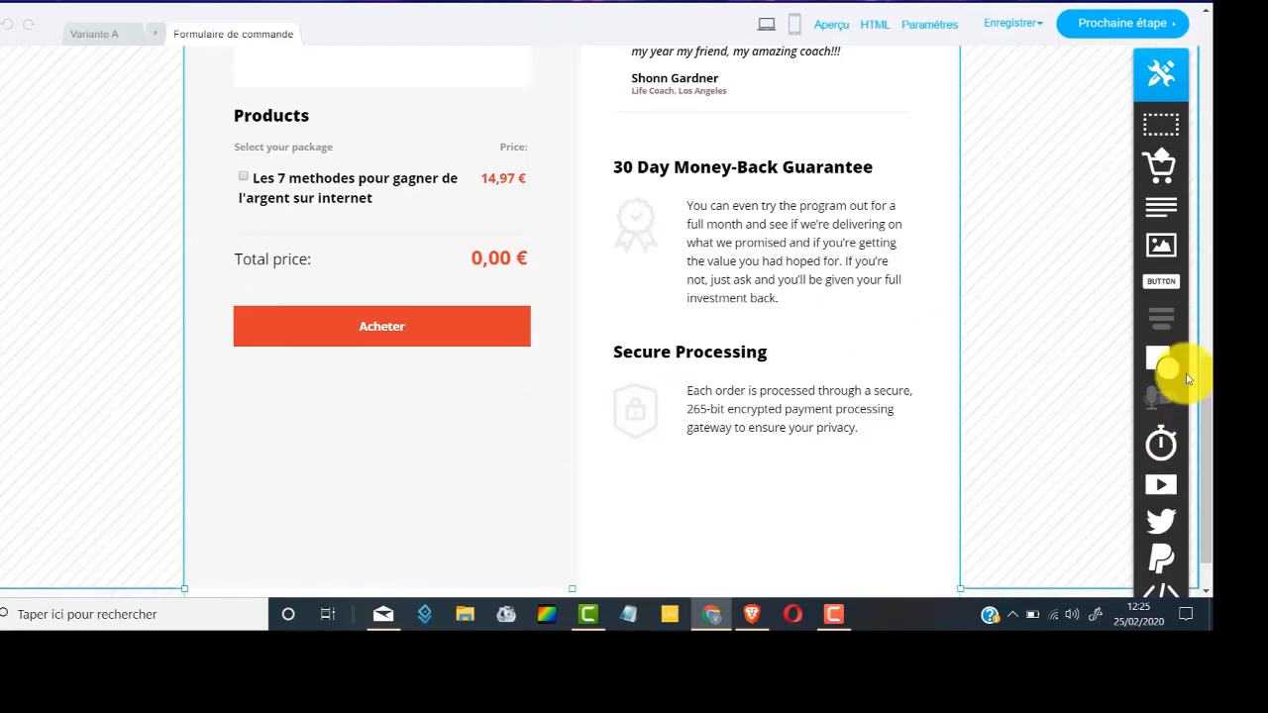
scroll(1182, 364, down, 1)
scroll(623, 135, up, 1)
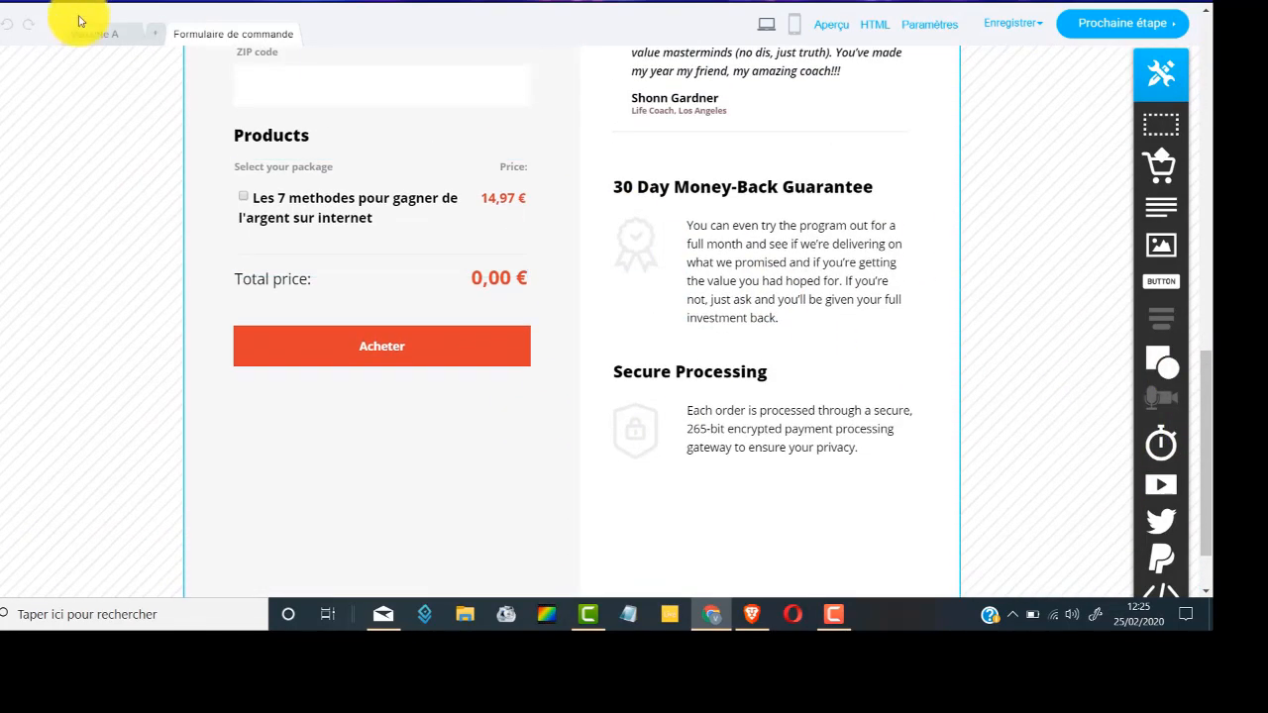
Step: Return to the sales page "Variante A" and proceed to the sales page settings
click(104, 38)
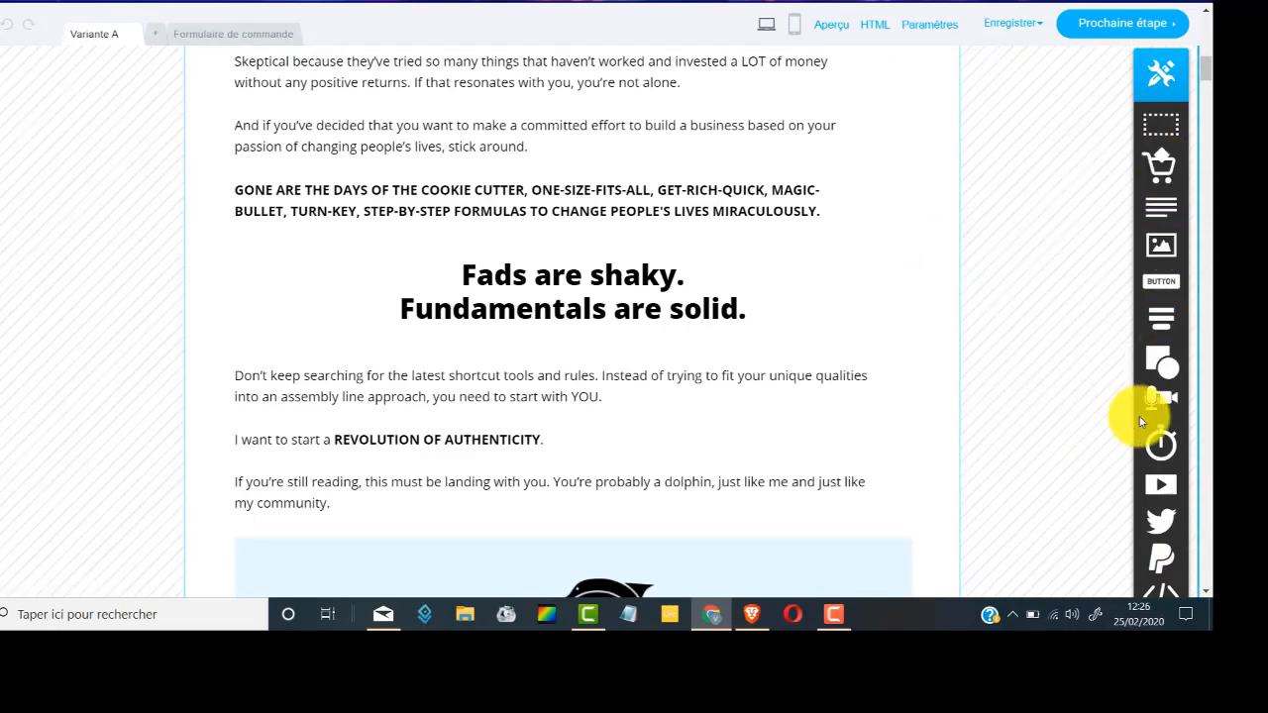
mouse_move(1160, 559)
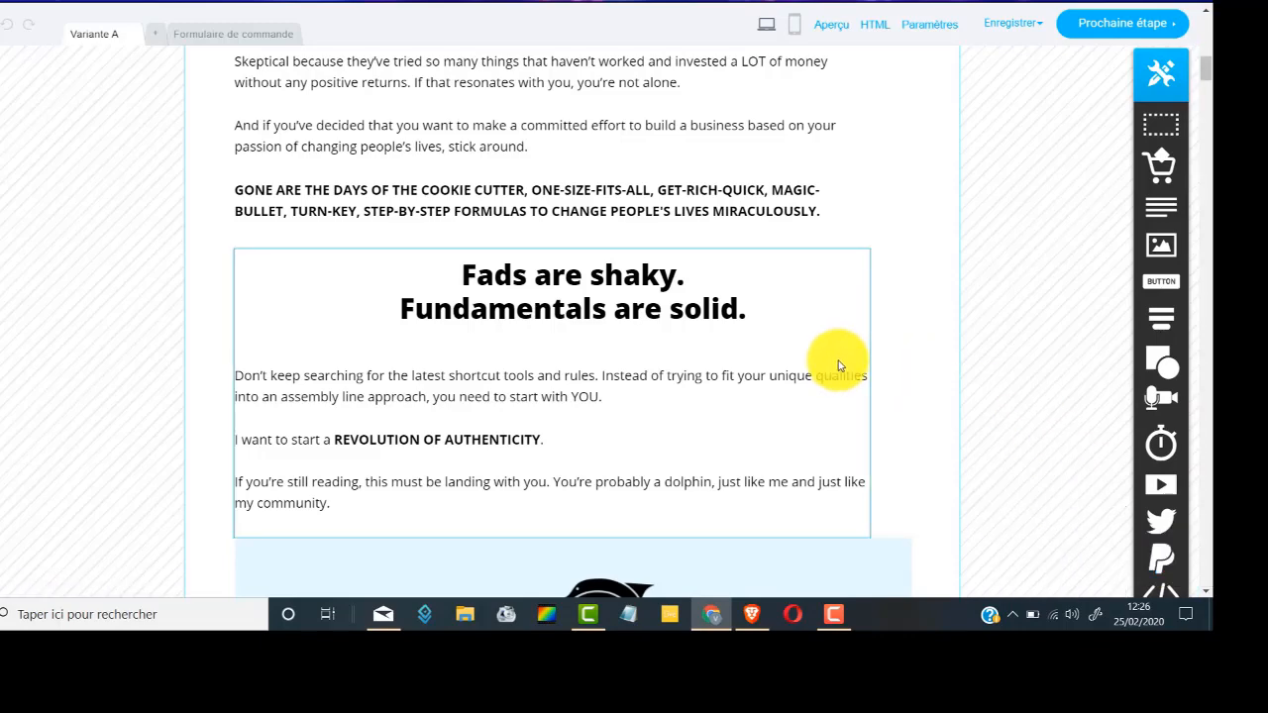
scroll(792, 357, up, 10)
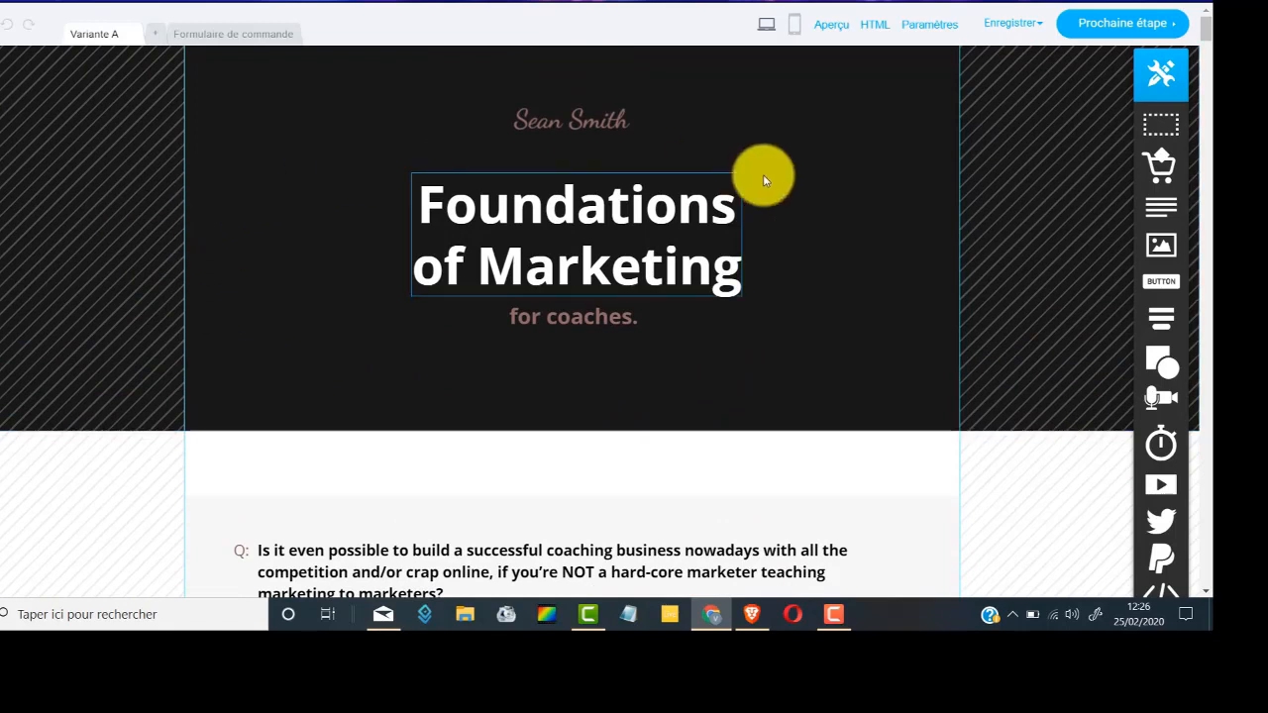
click(1108, 29)
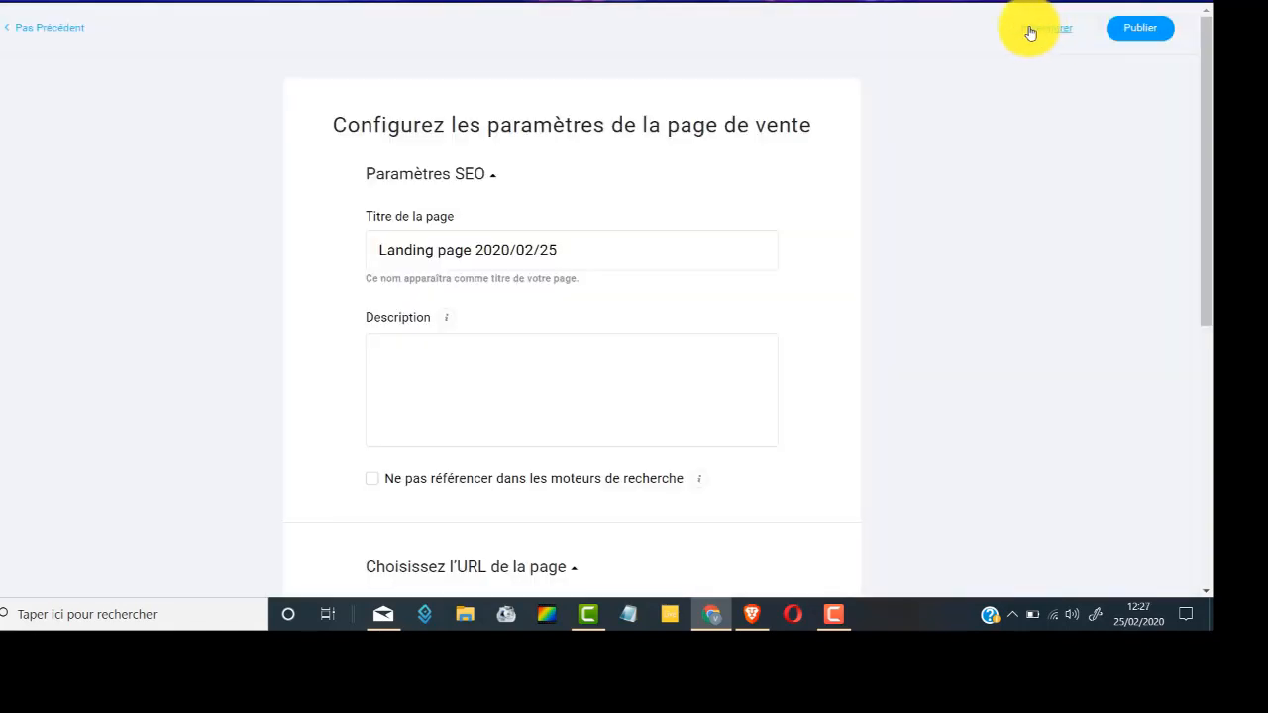
Step: Review the SEO settings and the sales page and order form URLs, and publish the sales page
scroll(377, 128, down, 1)
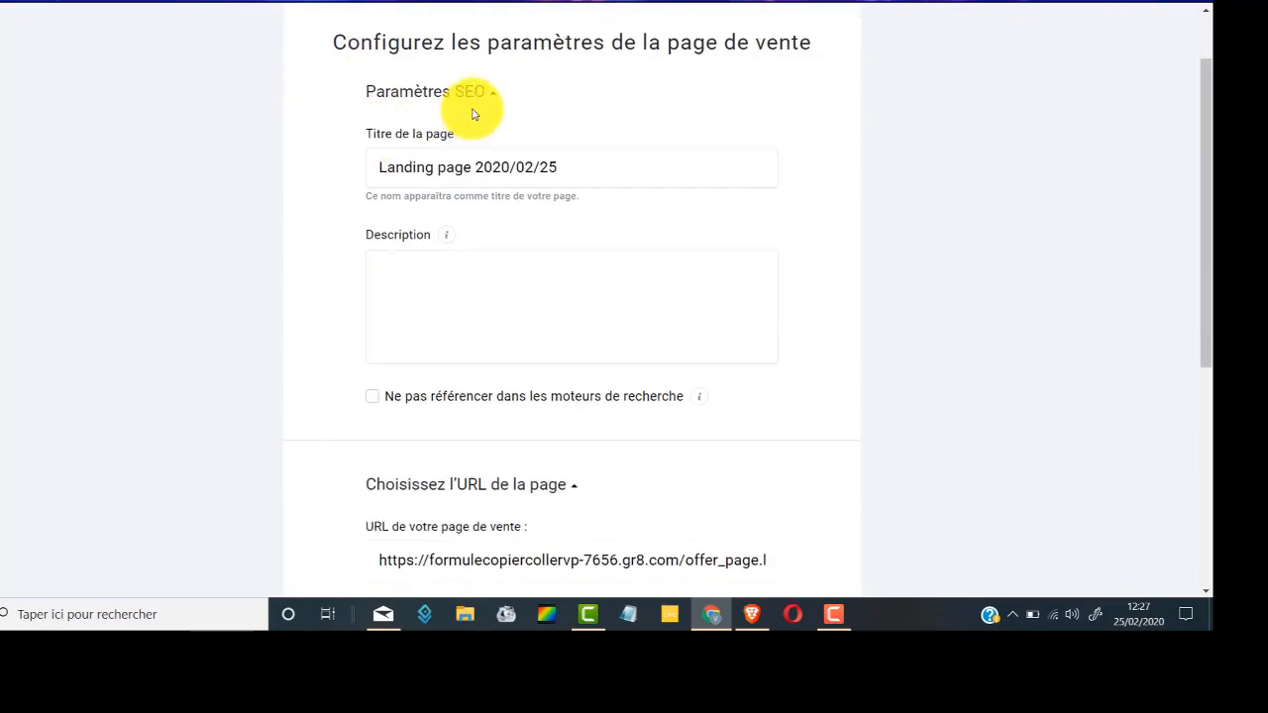
scroll(473, 93, down, 1)
scroll(419, 207, down, 3)
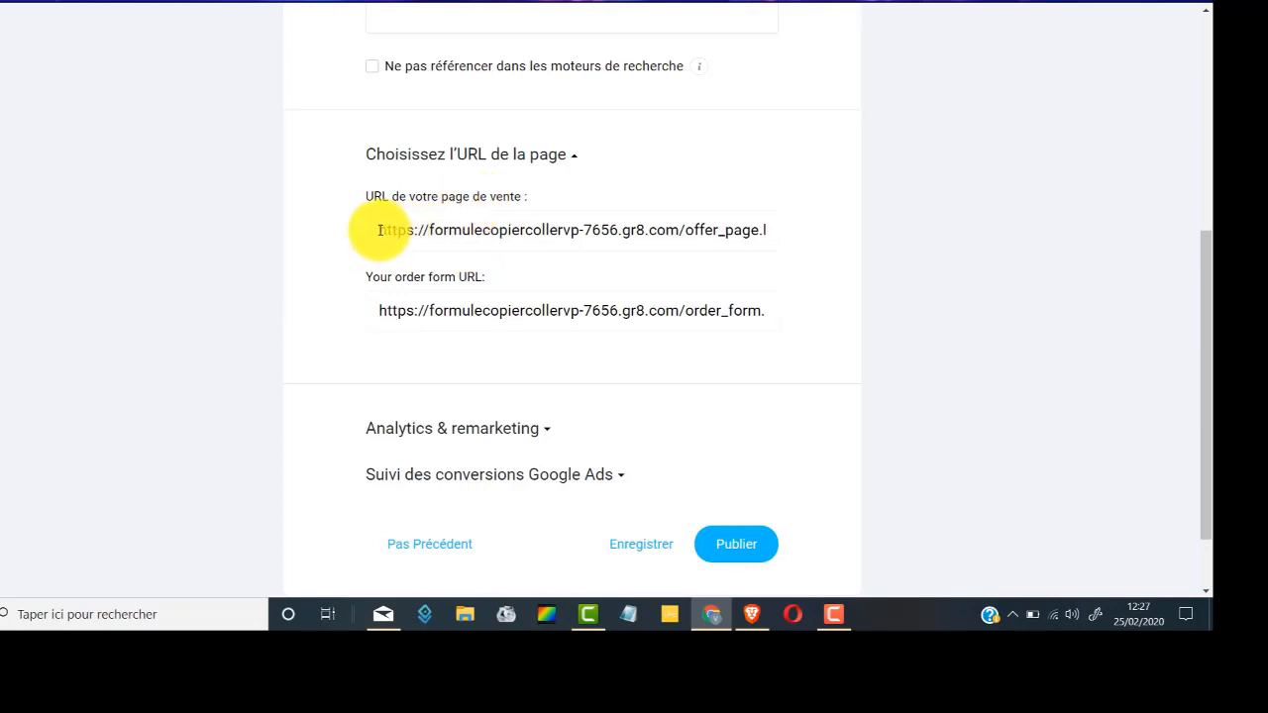
drag(379, 230, 865, 236)
scroll(864, 234, down, 1)
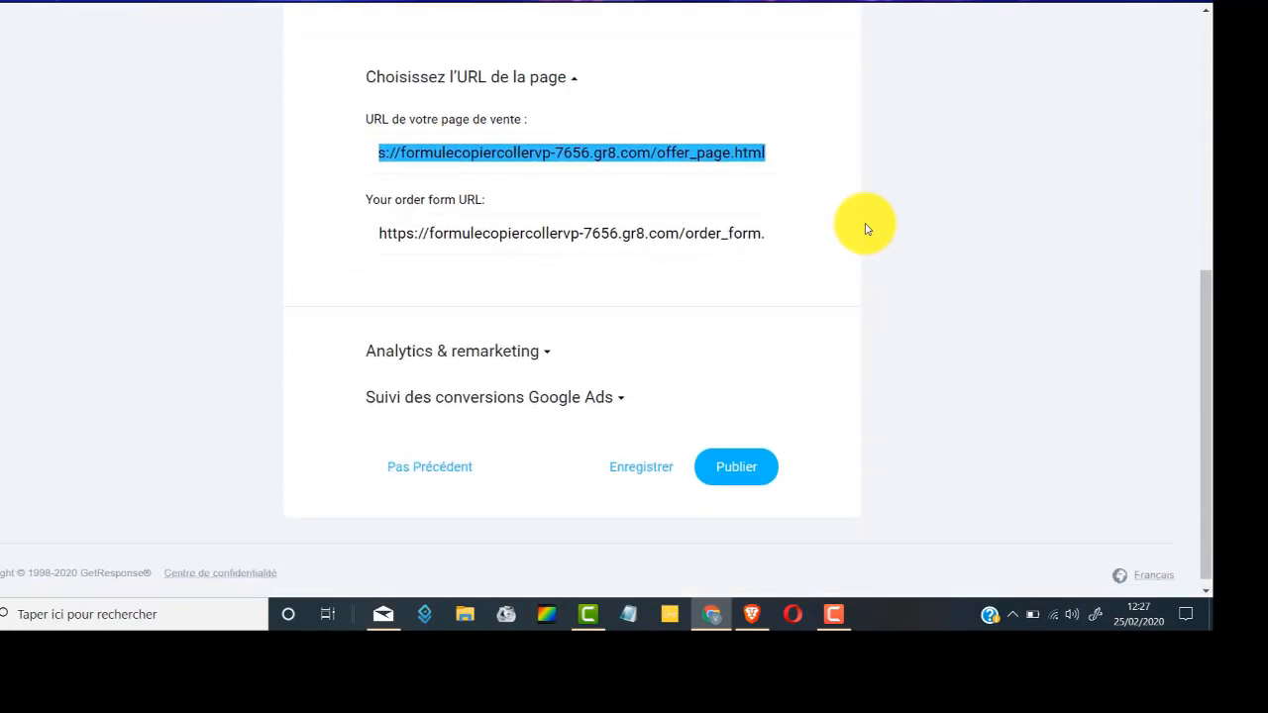
click(748, 463)
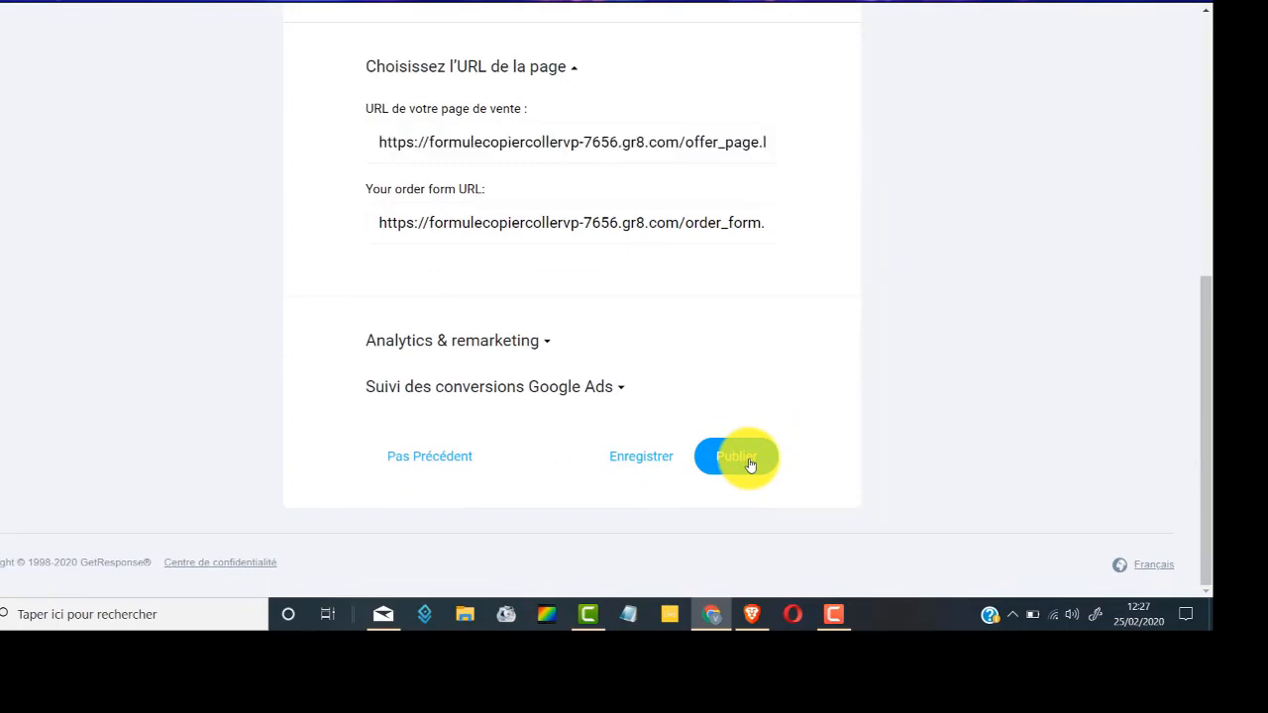